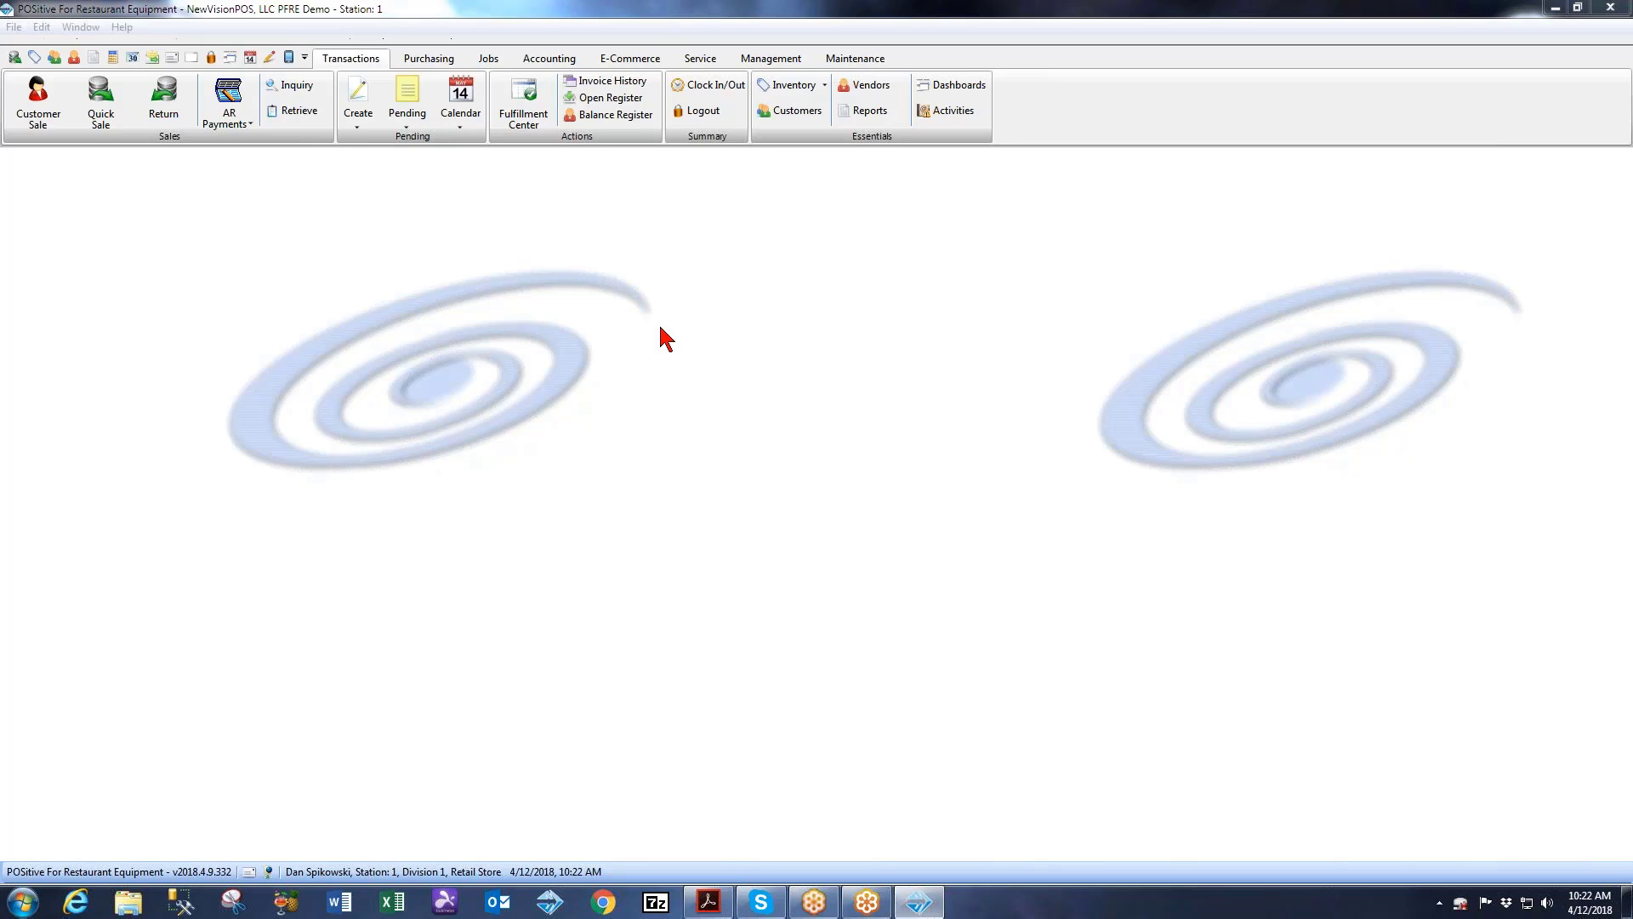
# Step: Start an advance payment of 50000 for the customer Bingo KITCHEN/BAR, accepting it as an unapplied credit
pyautogui.click(795, 111)
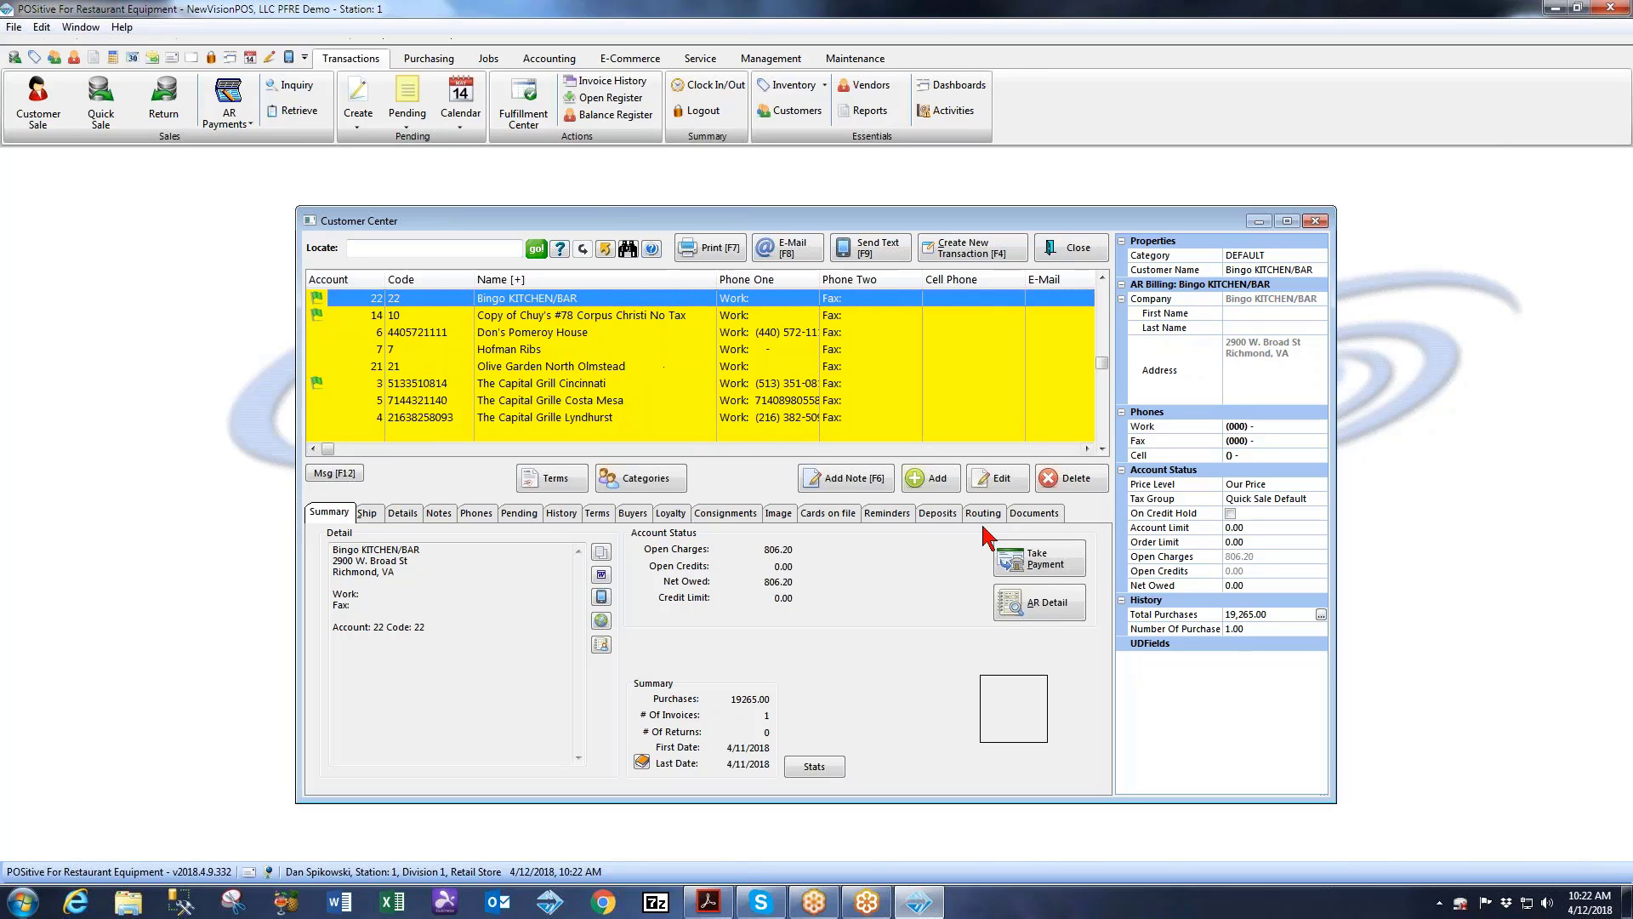
pyautogui.click(1058, 565)
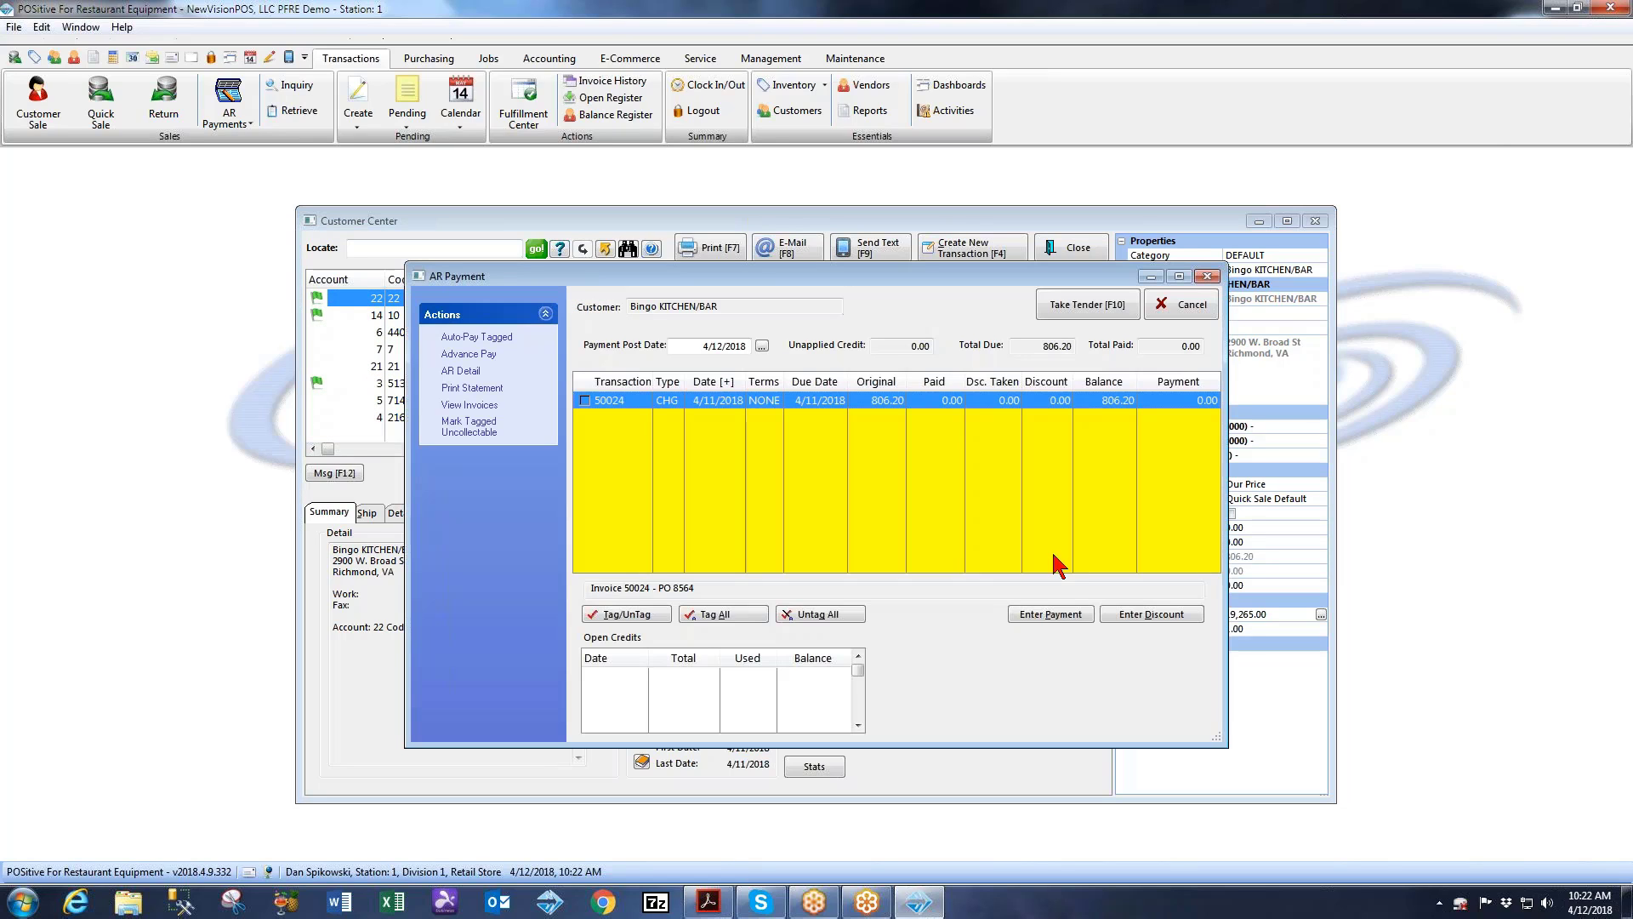
pyautogui.click(463, 355)
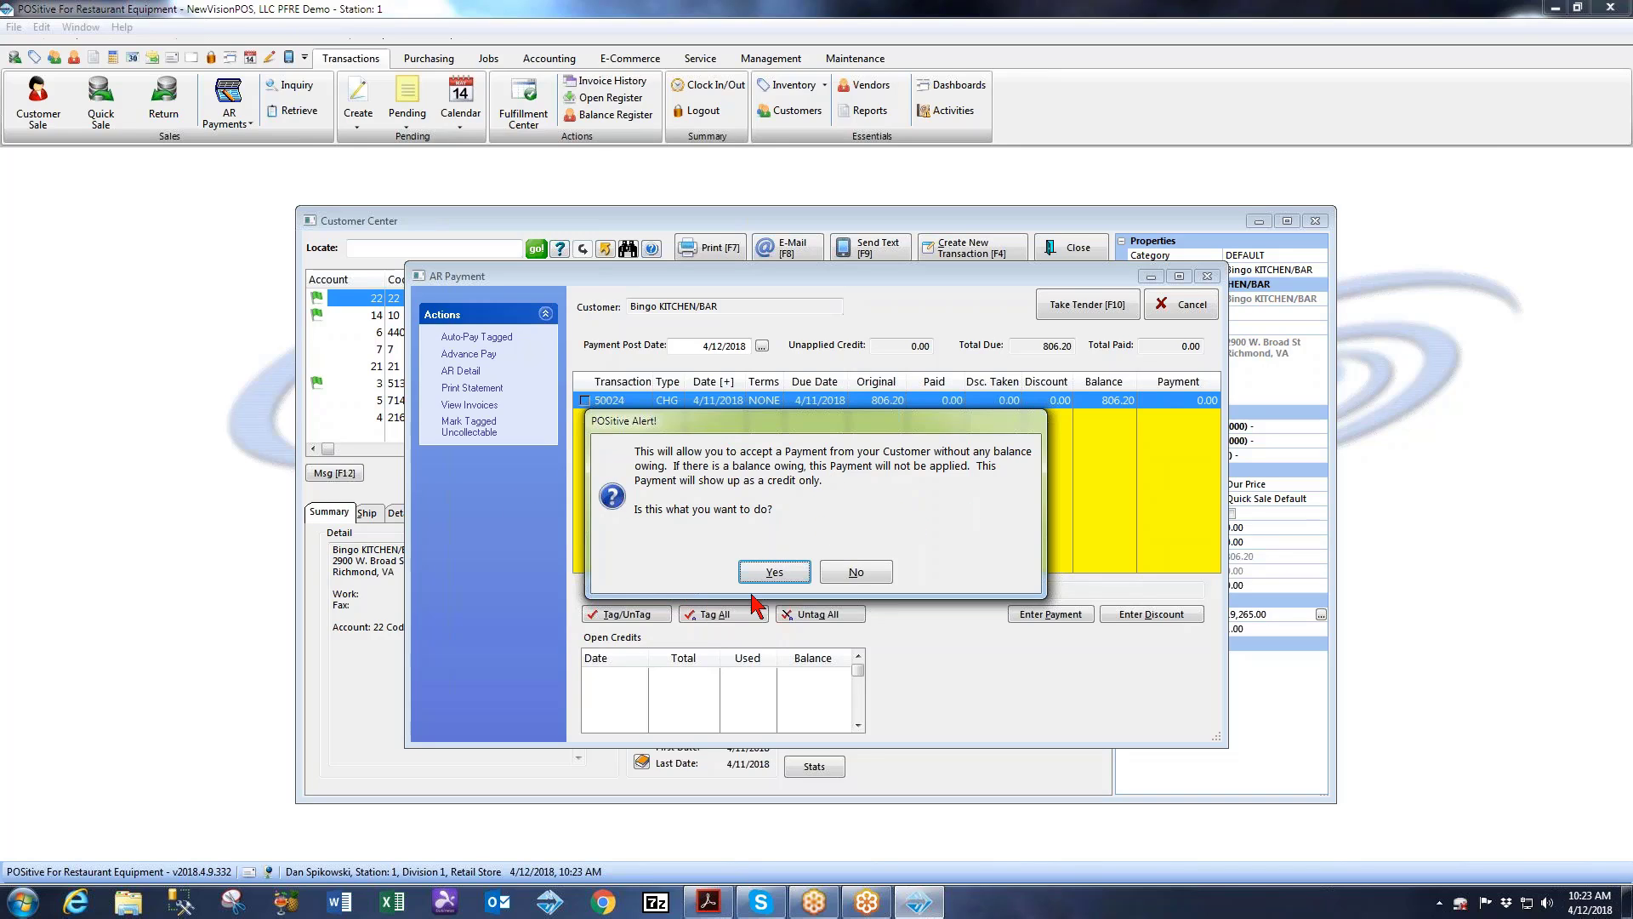
pyautogui.click(770, 573)
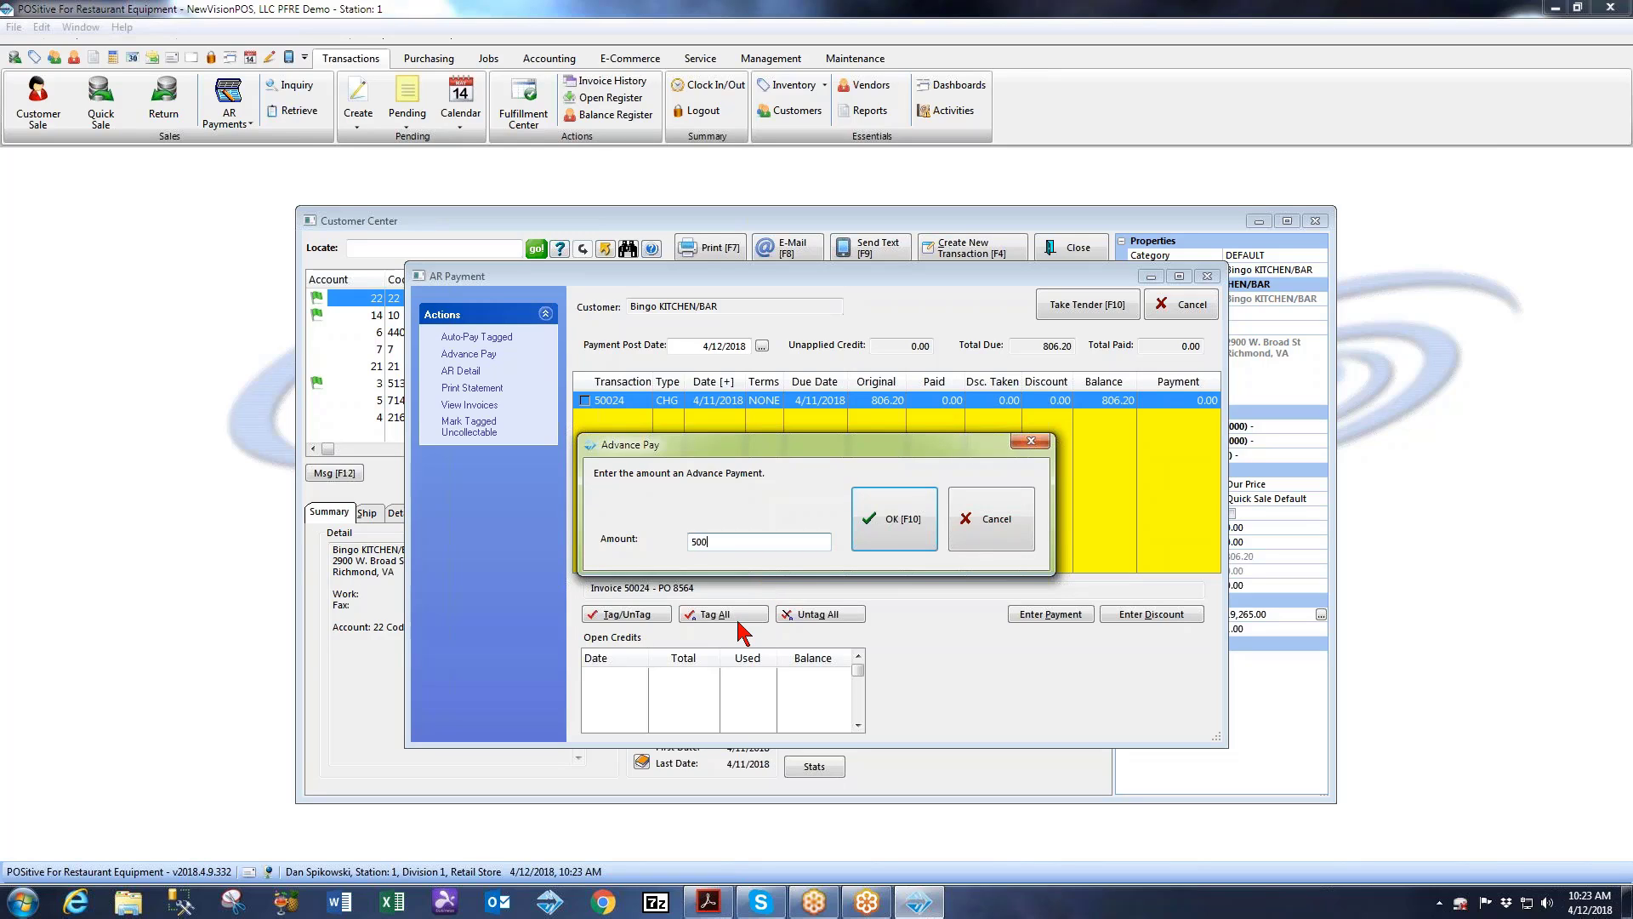
pyautogui.press('Return')
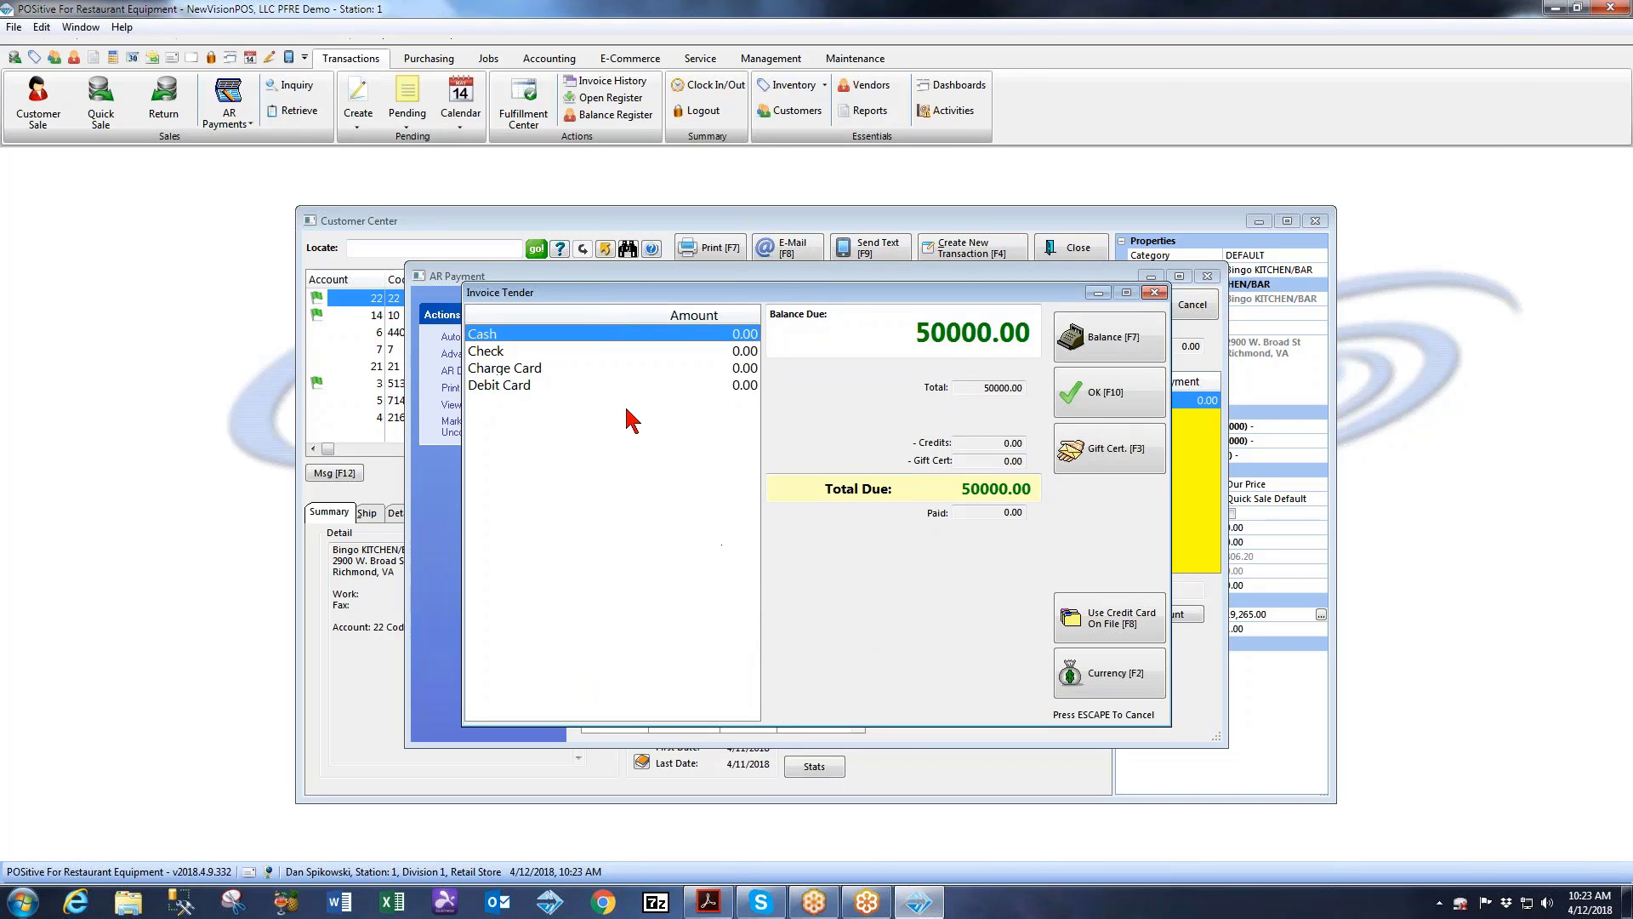
# Step: Tender the full 50,000.00 advance payment by check, enter the check number, and finalize the transaction without a receipt
pyautogui.click(497, 355)
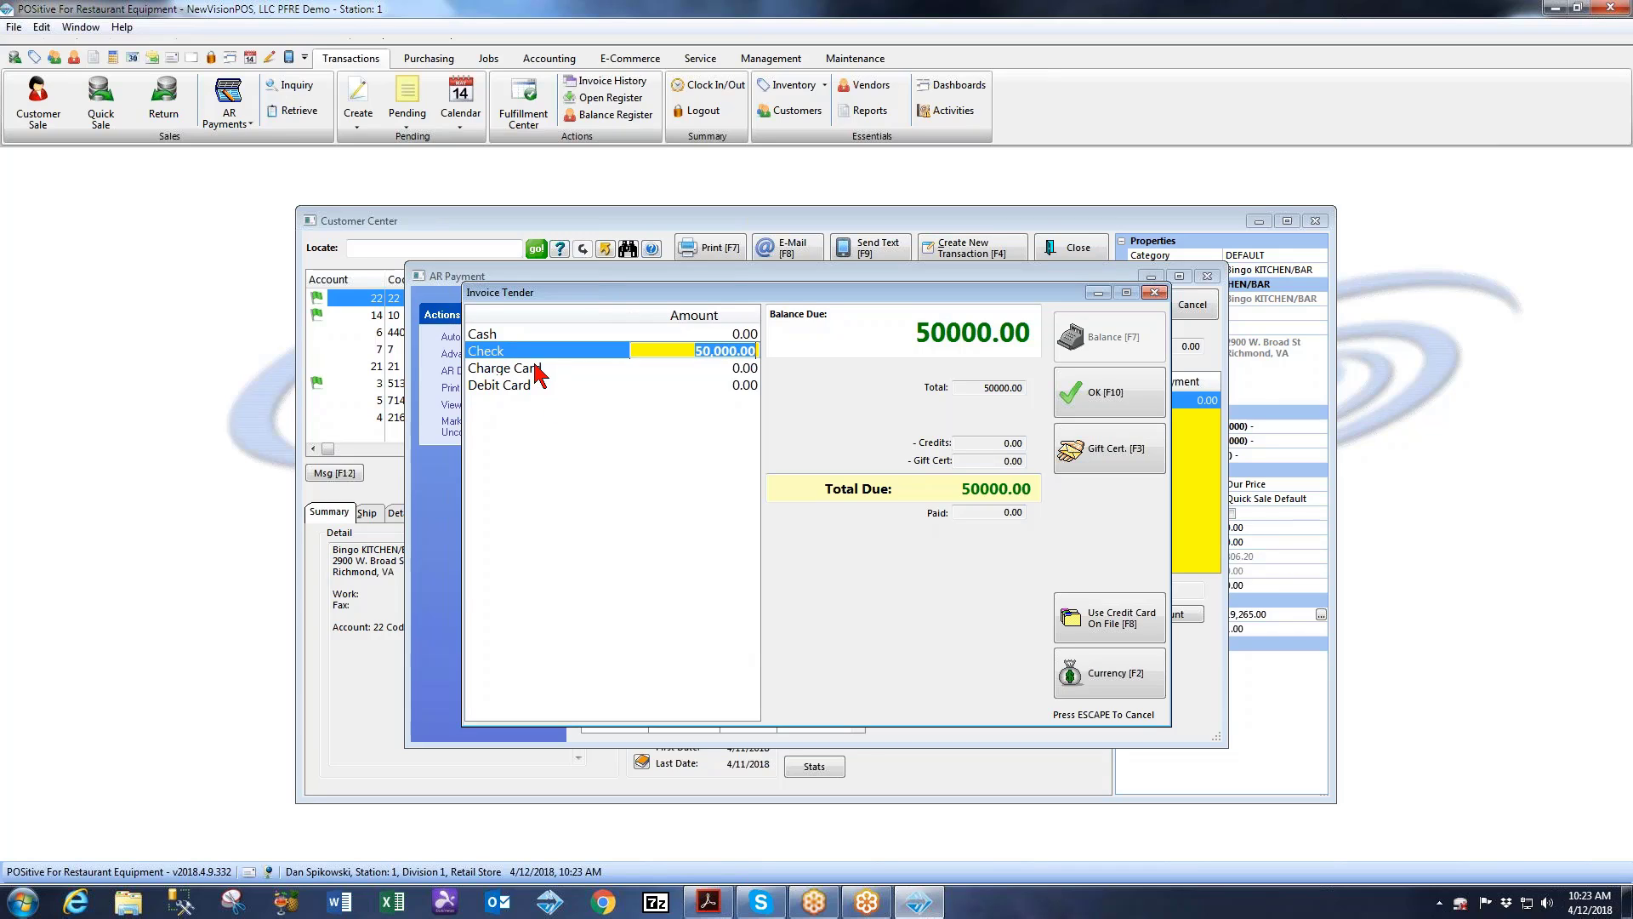
pyautogui.click(1106, 392)
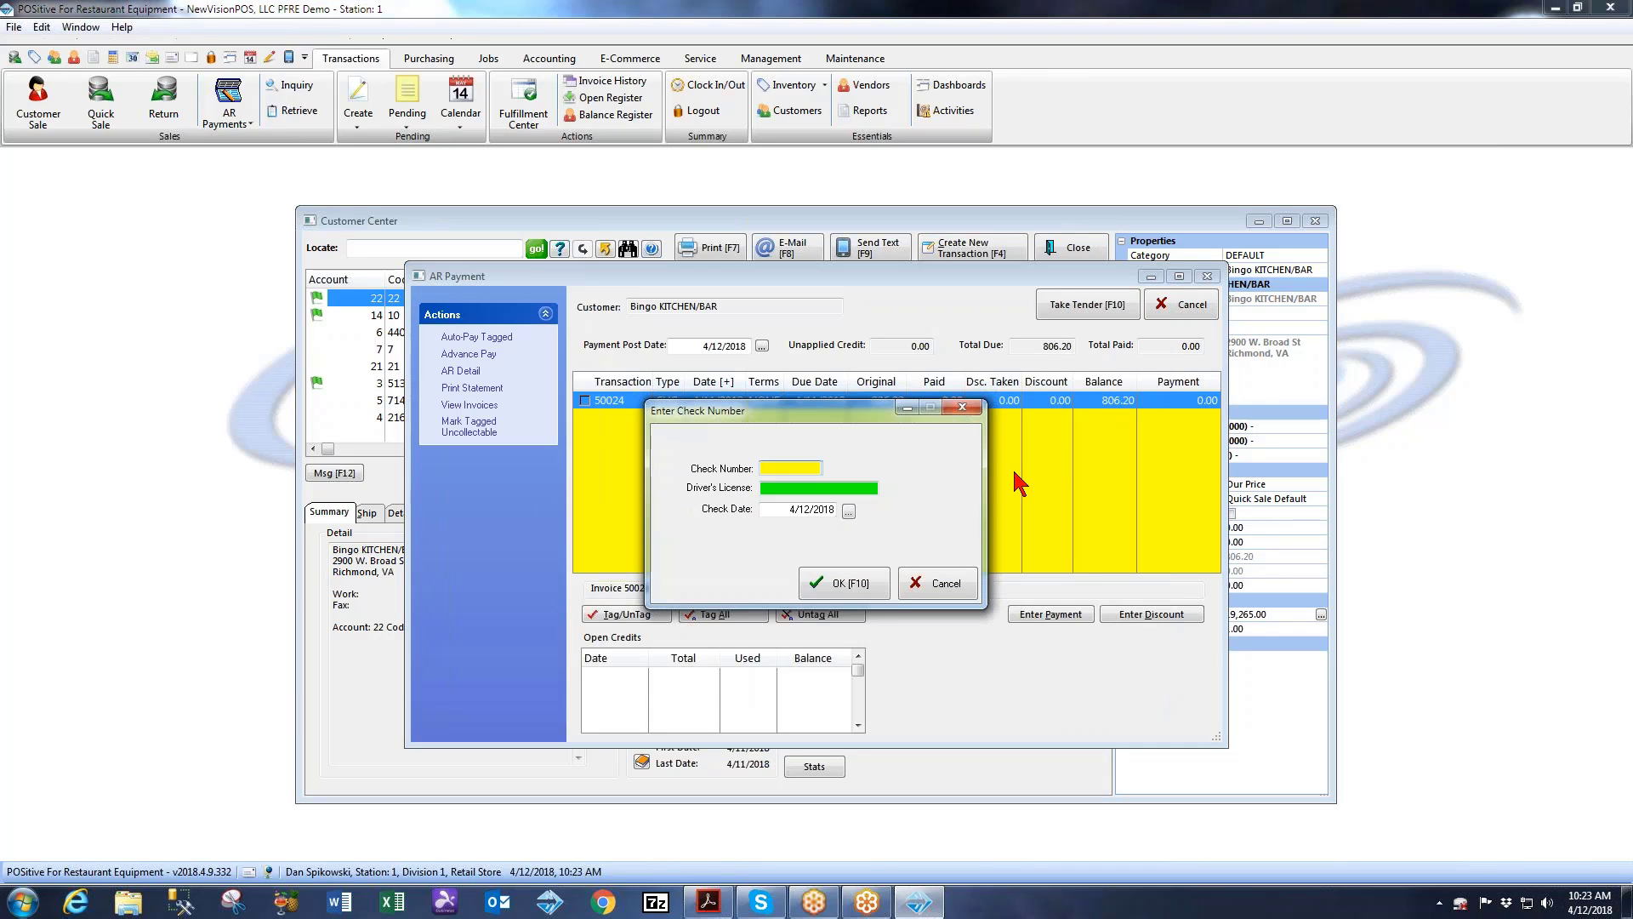
pyautogui.write('445566')
pyautogui.click(840, 585)
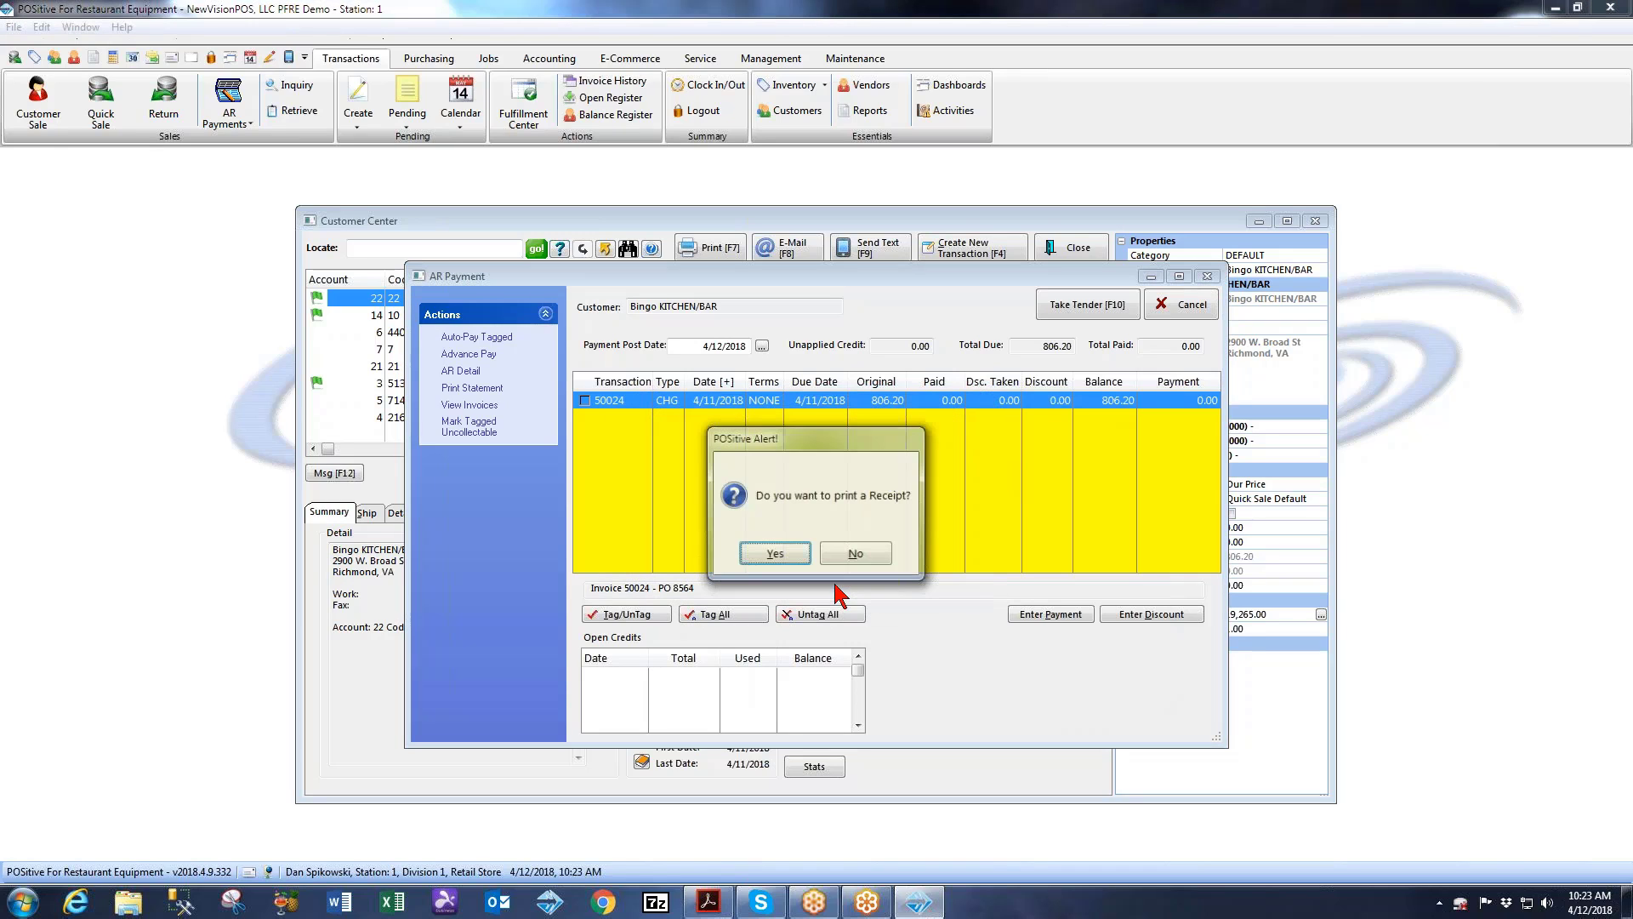
pyautogui.click(858, 557)
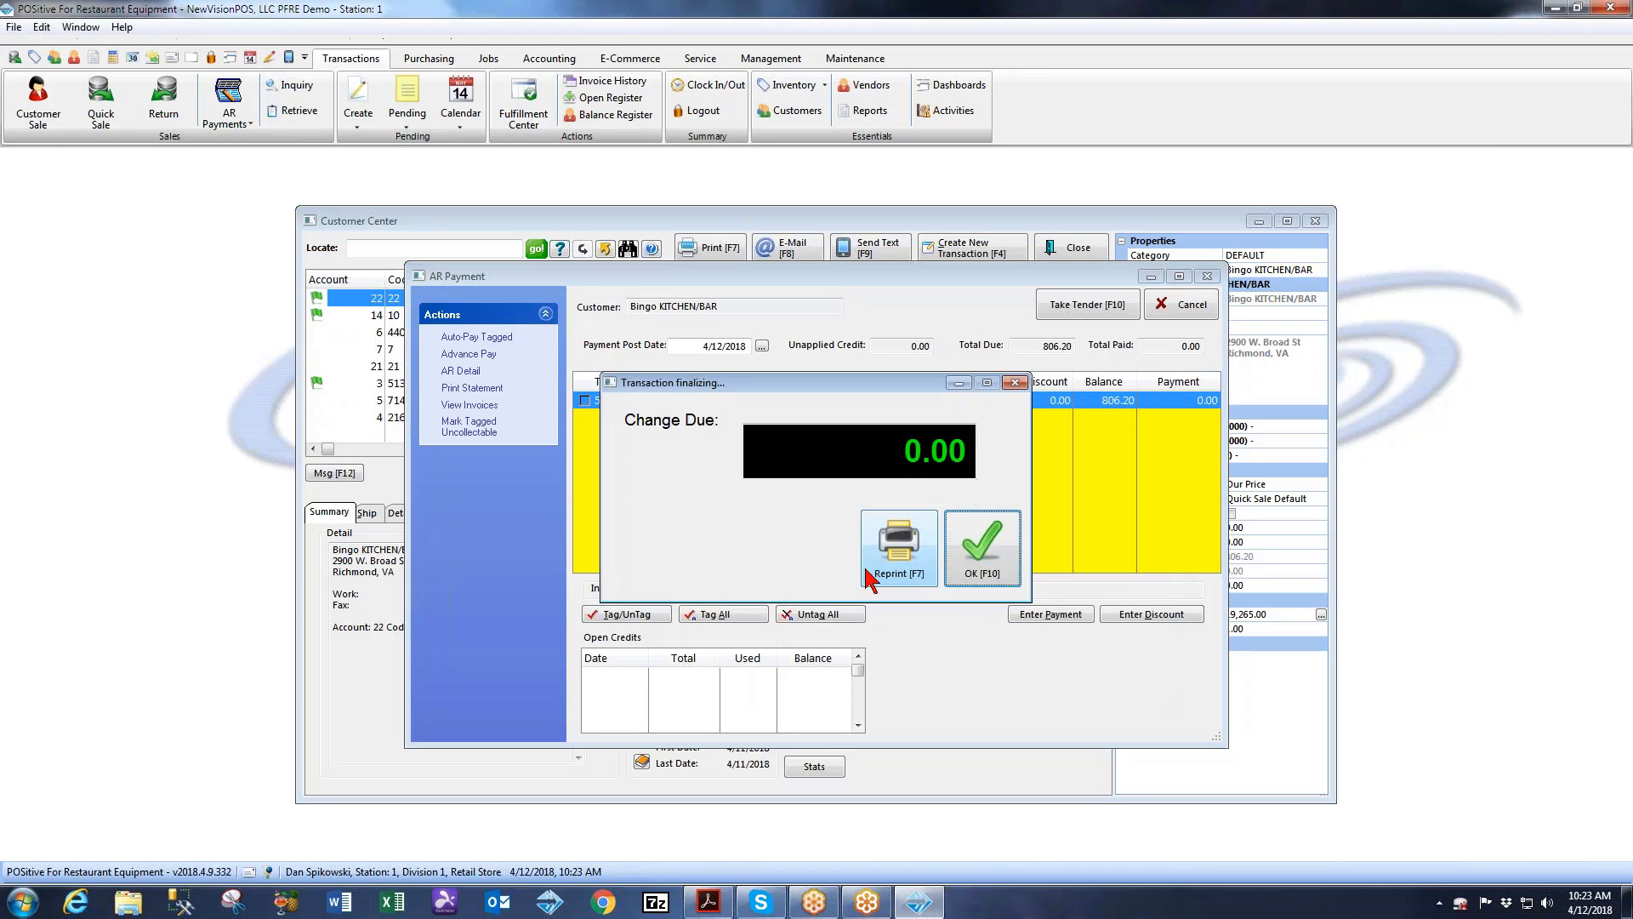
pyautogui.click(970, 566)
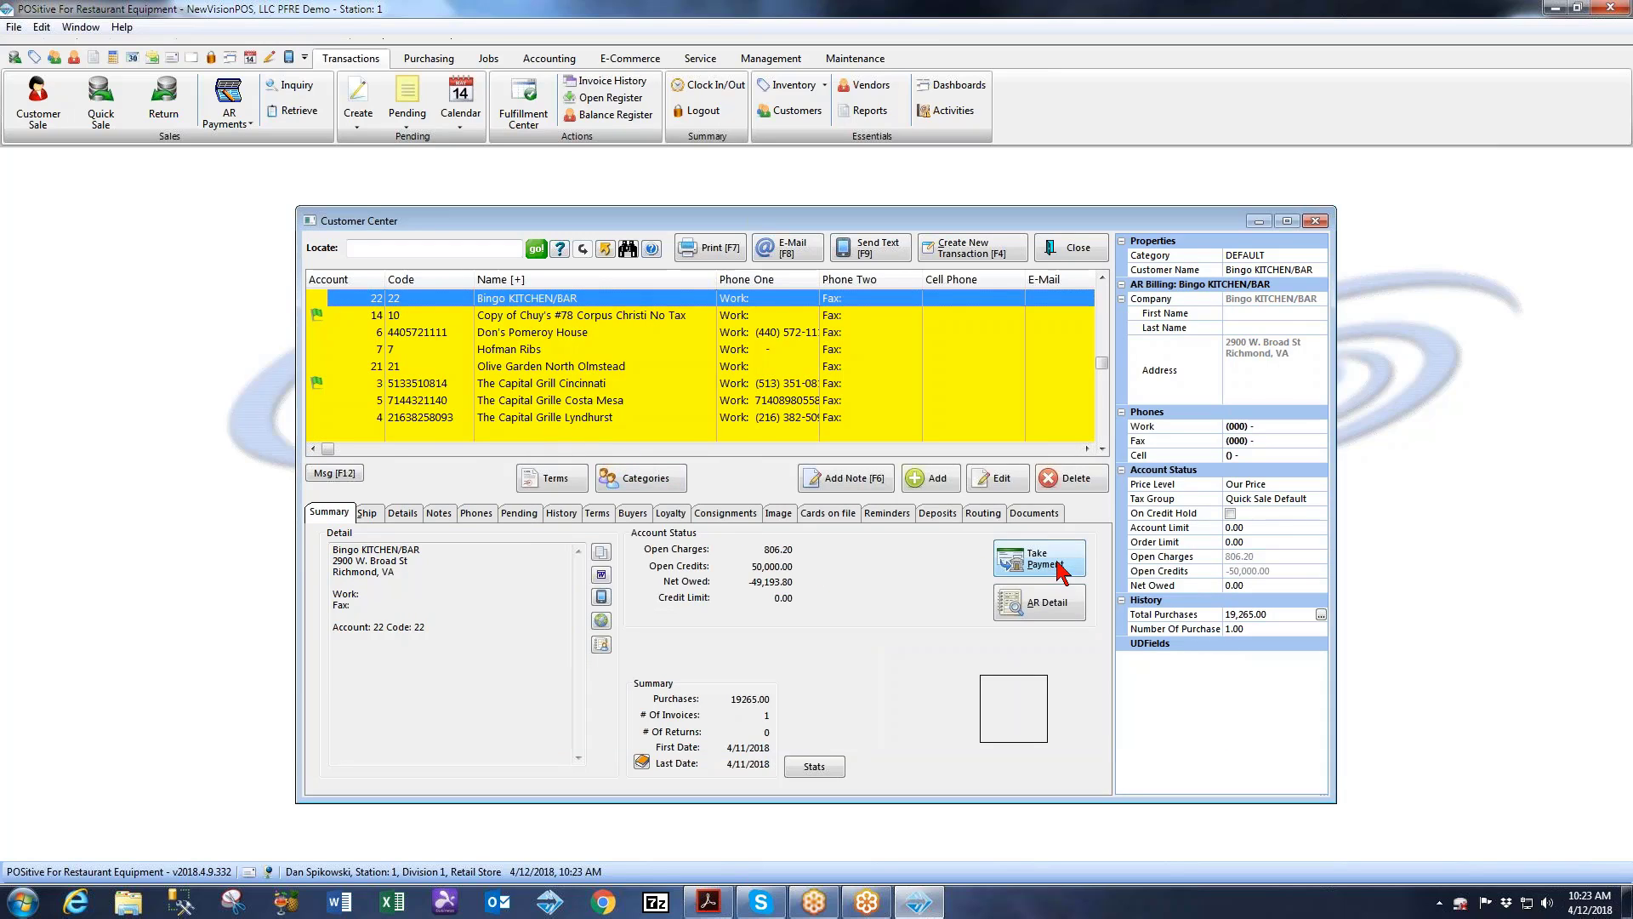
# Step: View the customer's open AR transactions, then start a new check refund for Bingo KITCHEN/BAR and close the underlying customer windows
pyautogui.click(1046, 604)
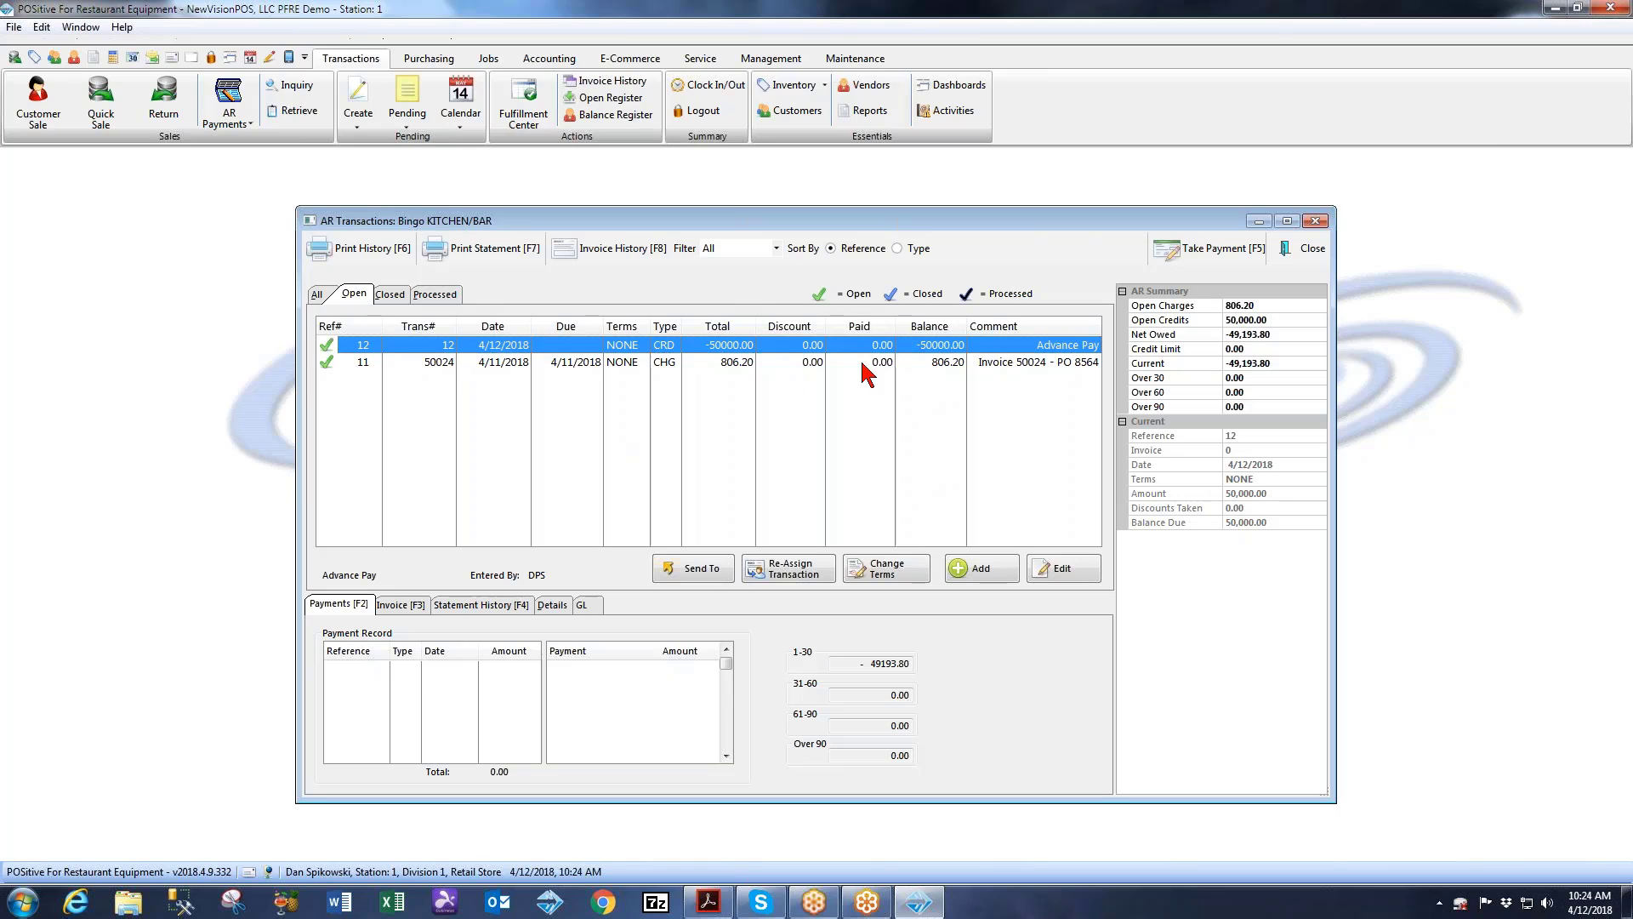
pyautogui.click(773, 59)
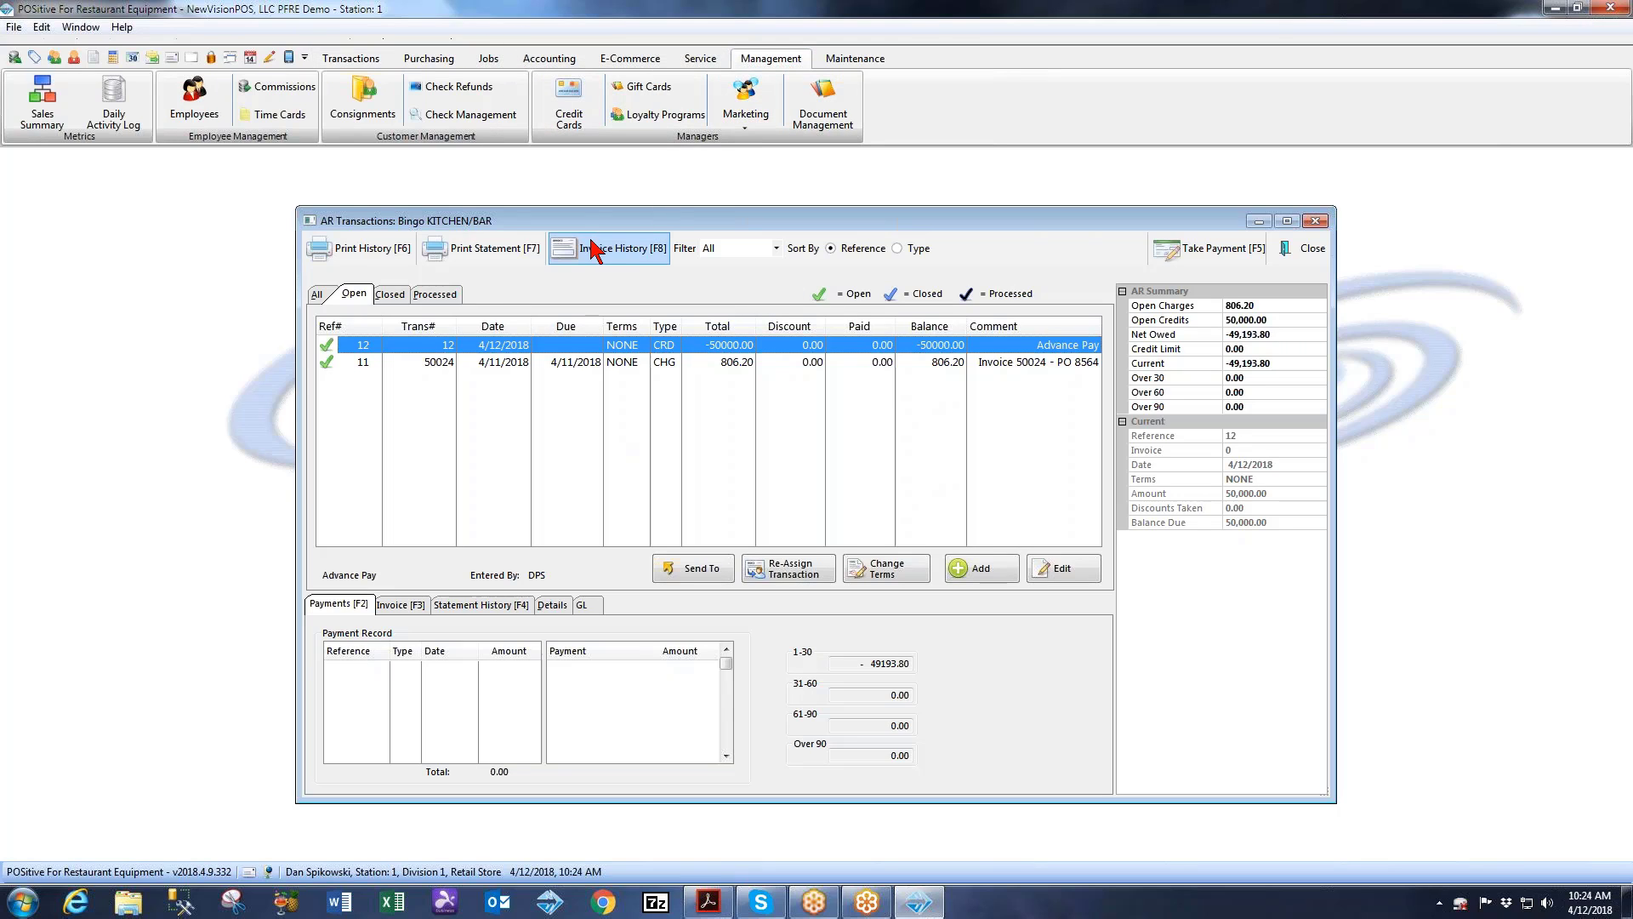
pyautogui.click(460, 89)
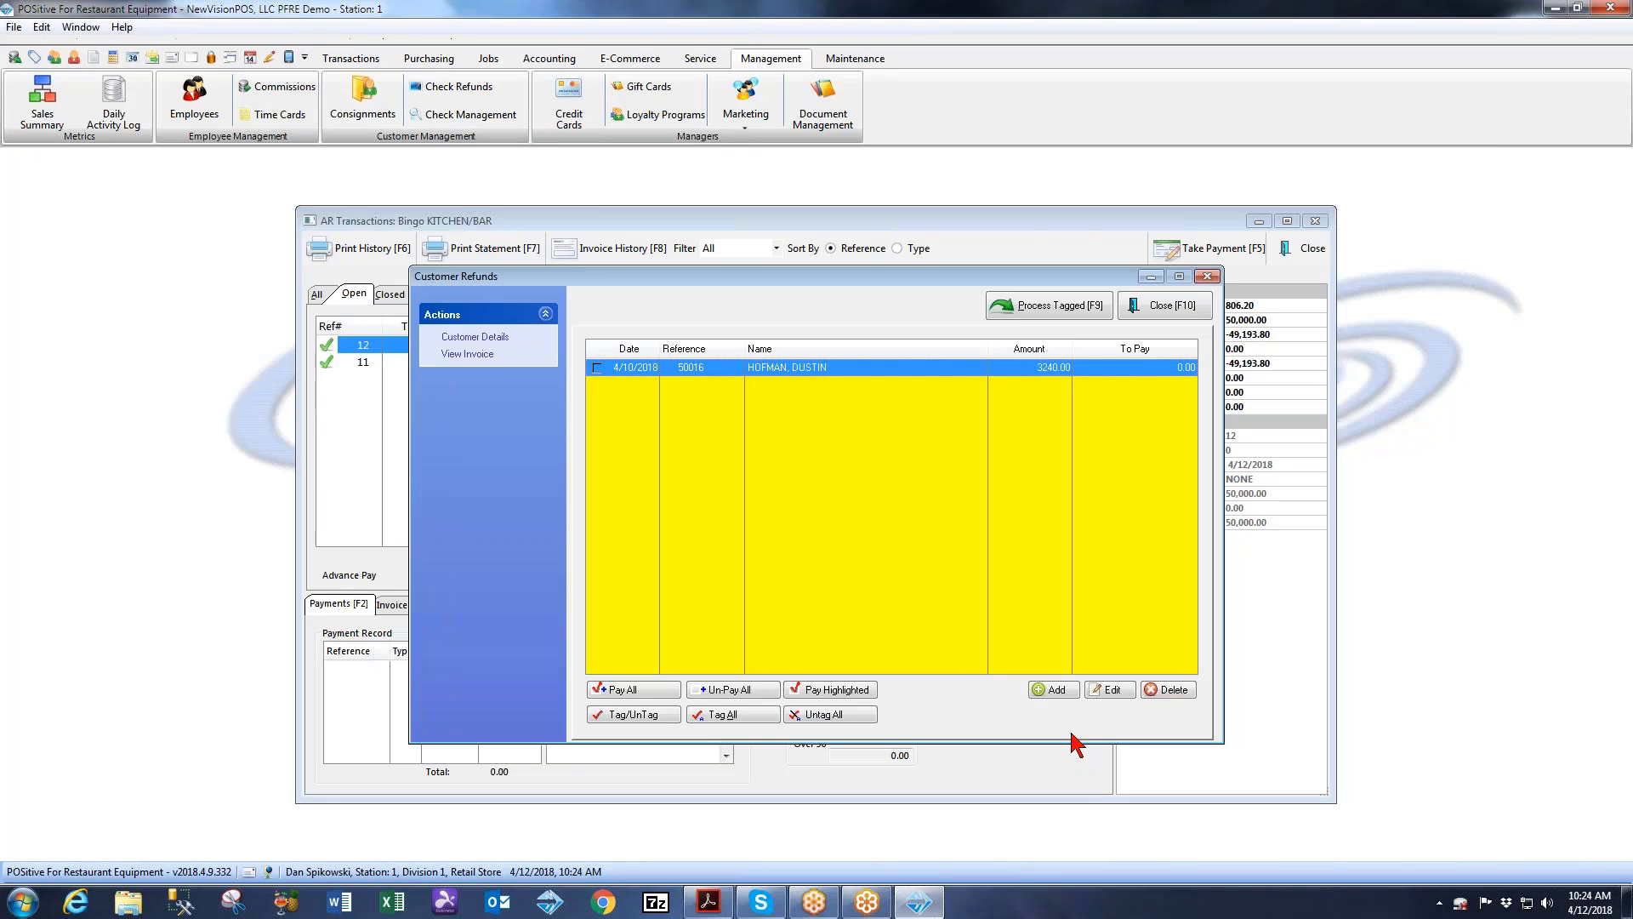
pyautogui.click(1055, 691)
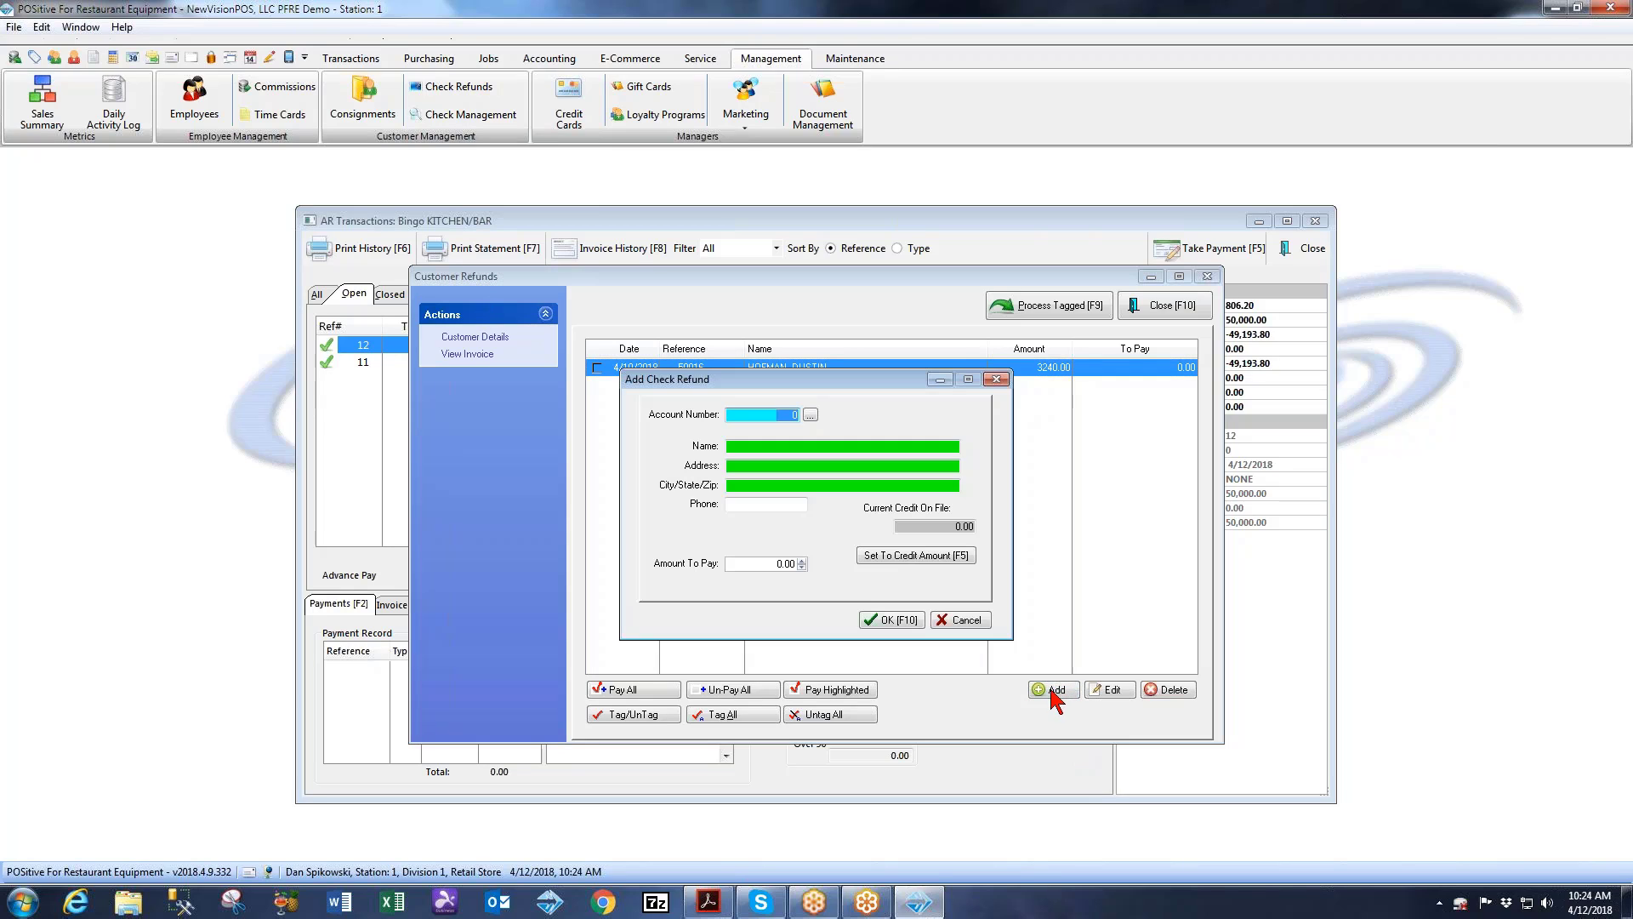
pyautogui.click(811, 414)
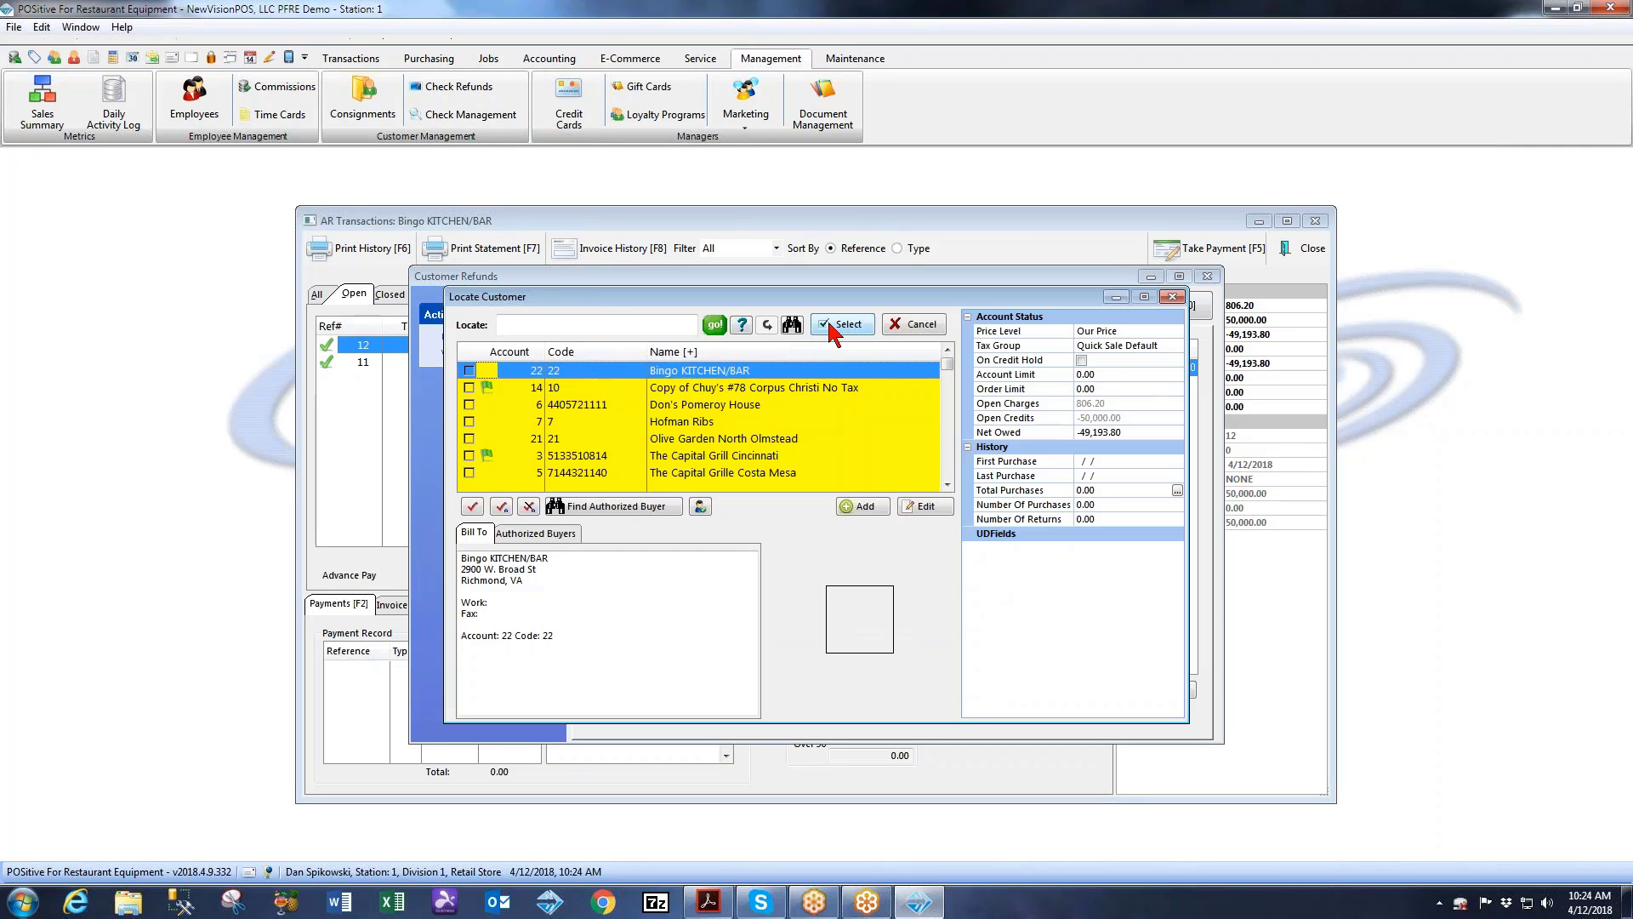
pyautogui.click(838, 324)
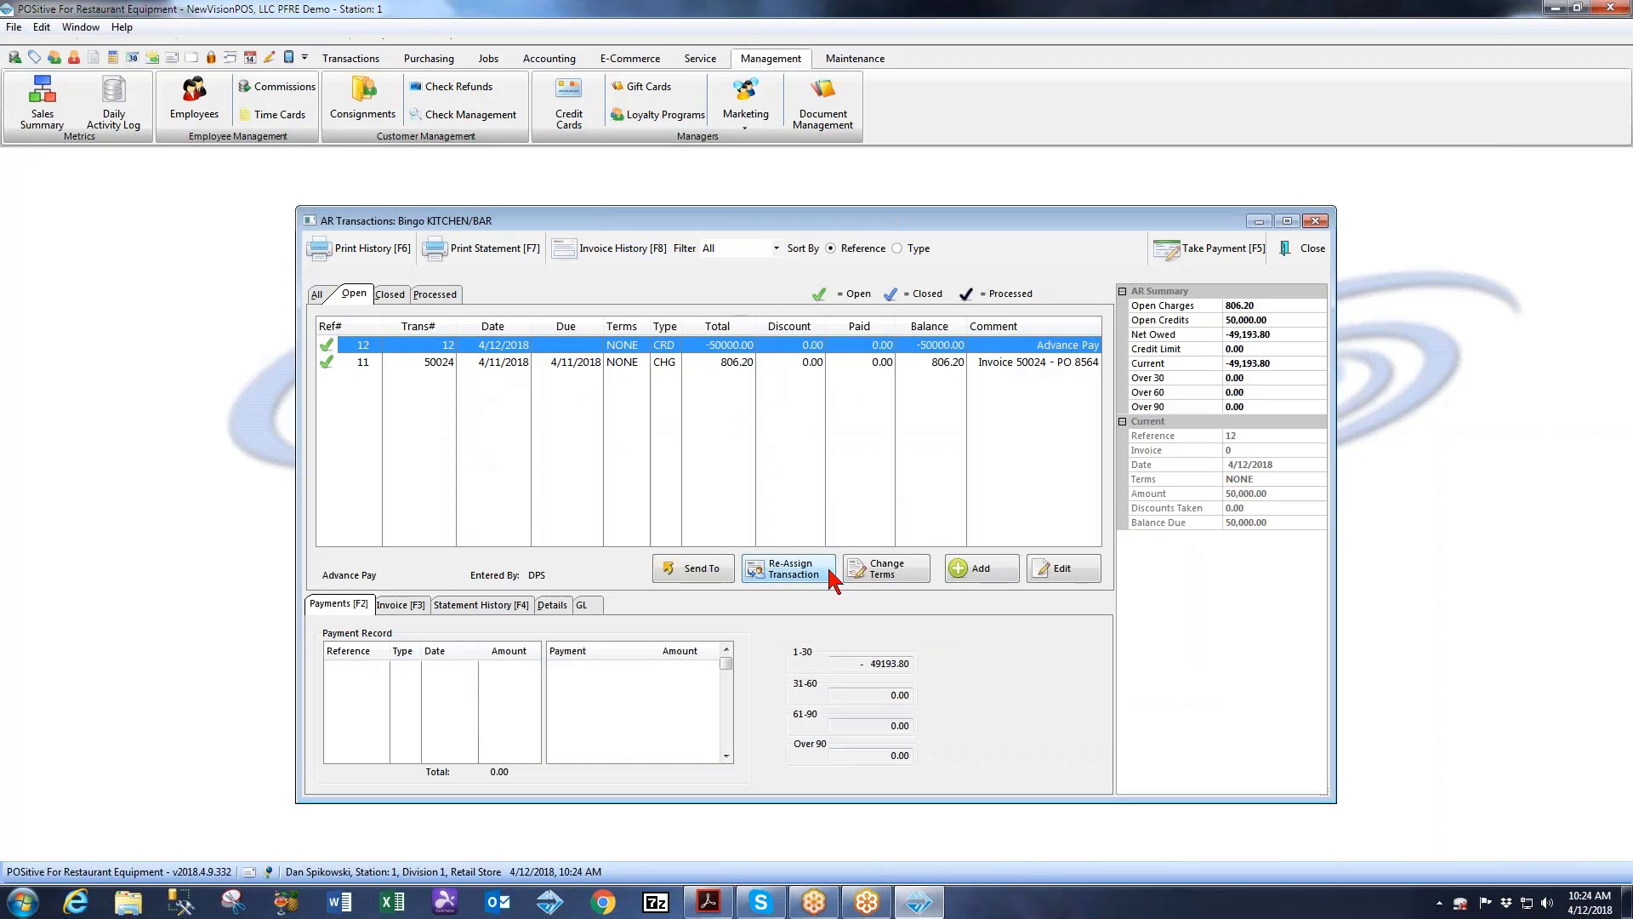
pyautogui.click(1316, 222)
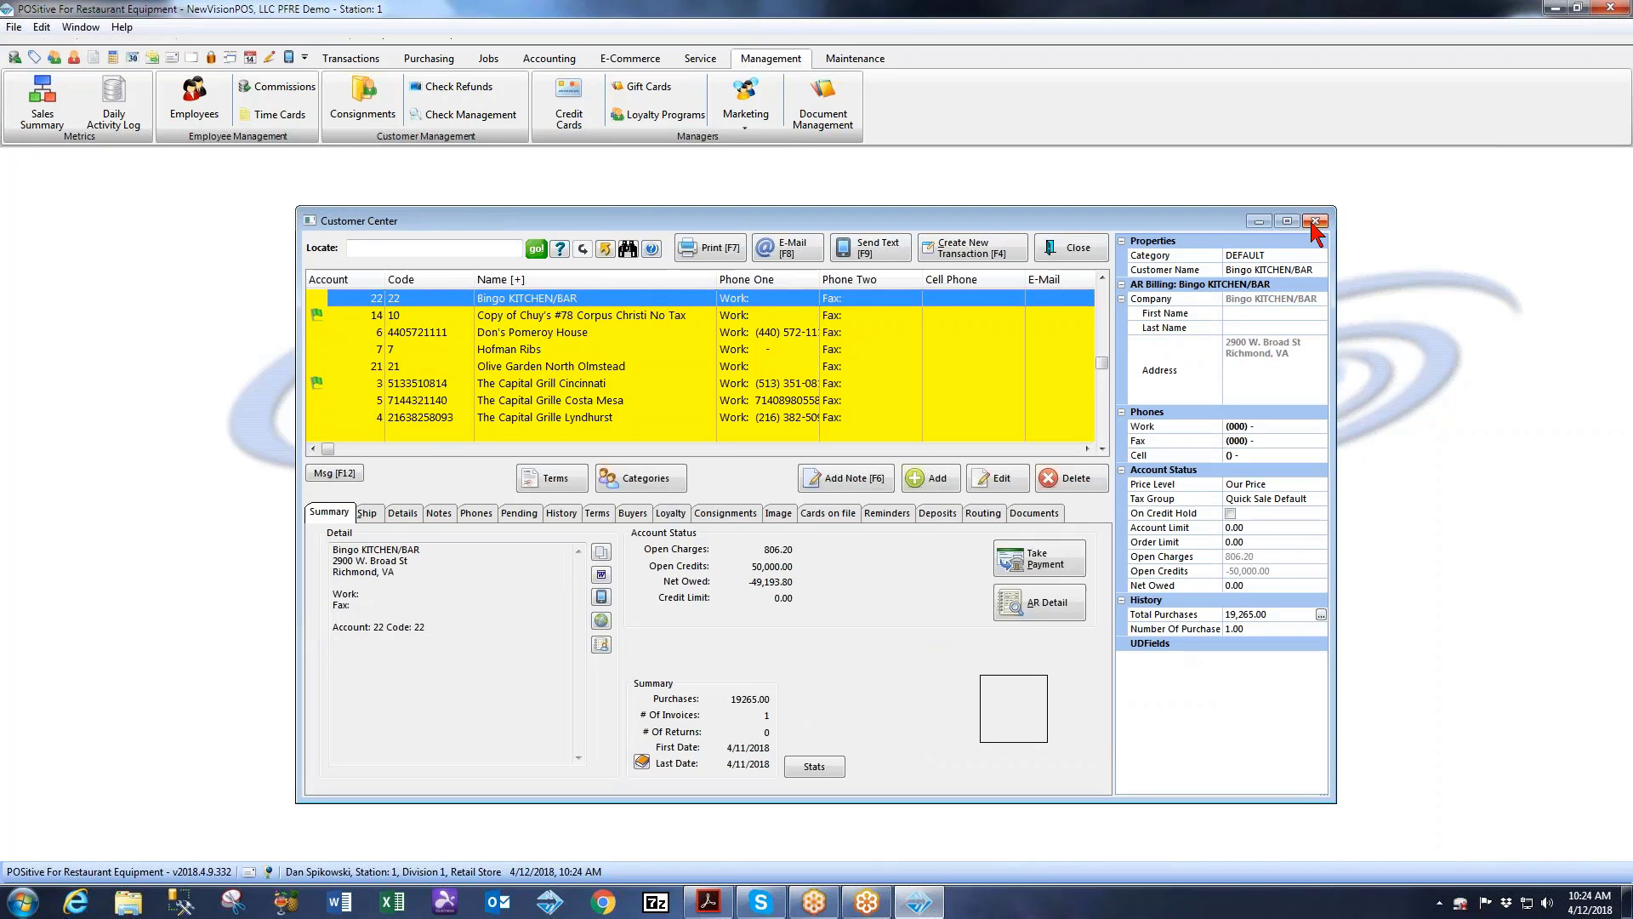
pyautogui.click(1316, 222)
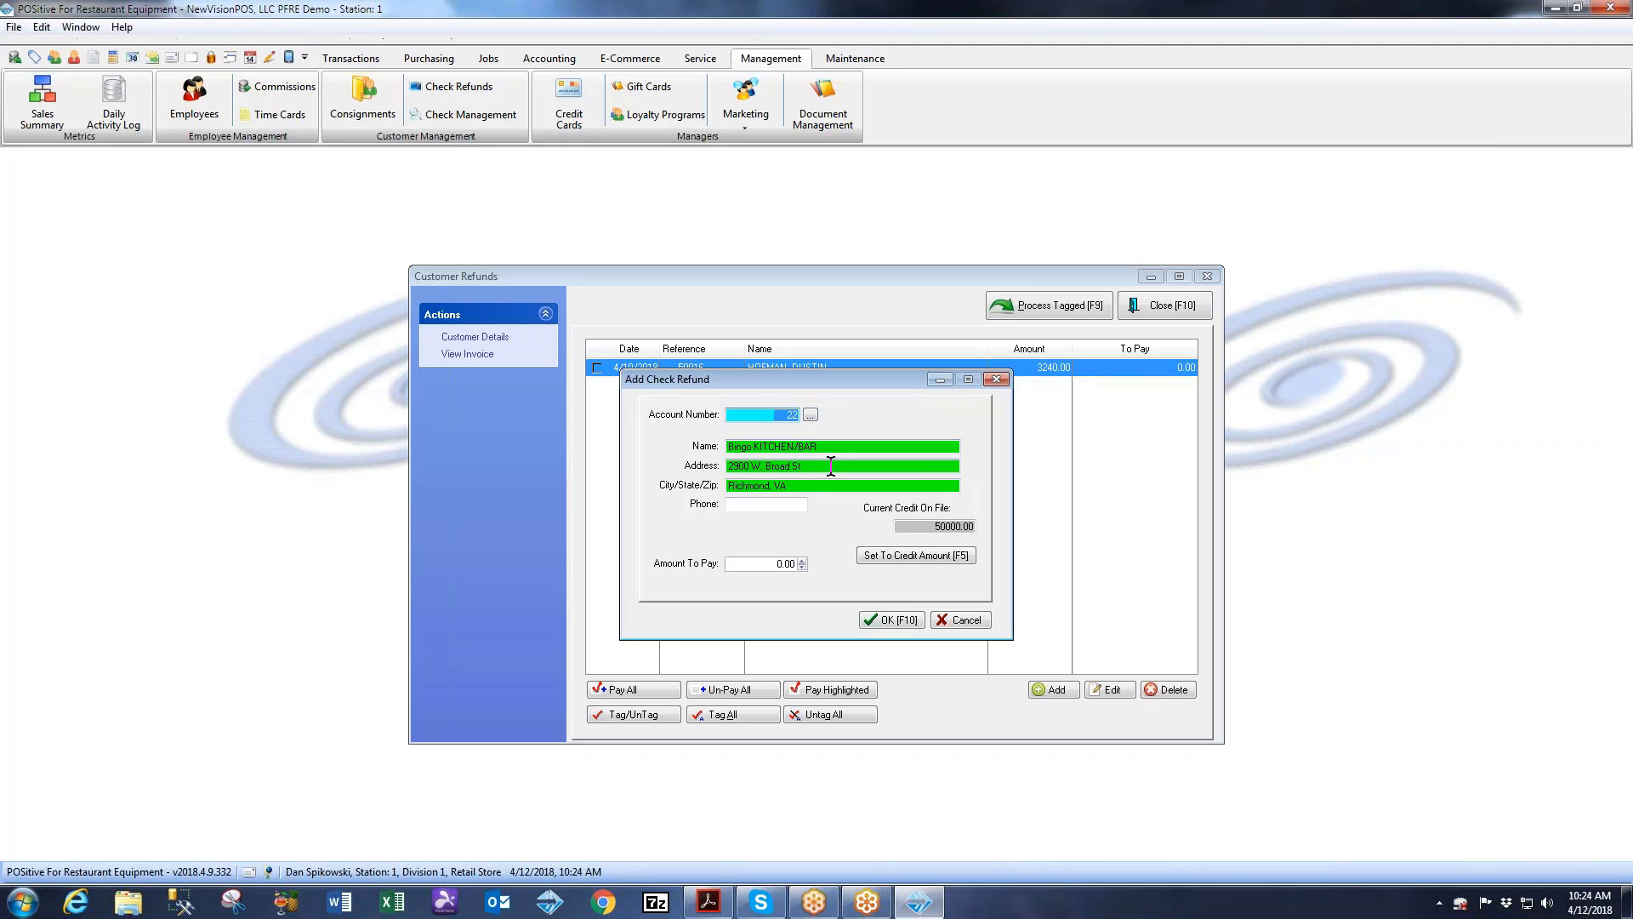
# Step: Set the check refund's amount to pay to 50000.00 and add it to the customer refunds list
pyautogui.click(745, 565)
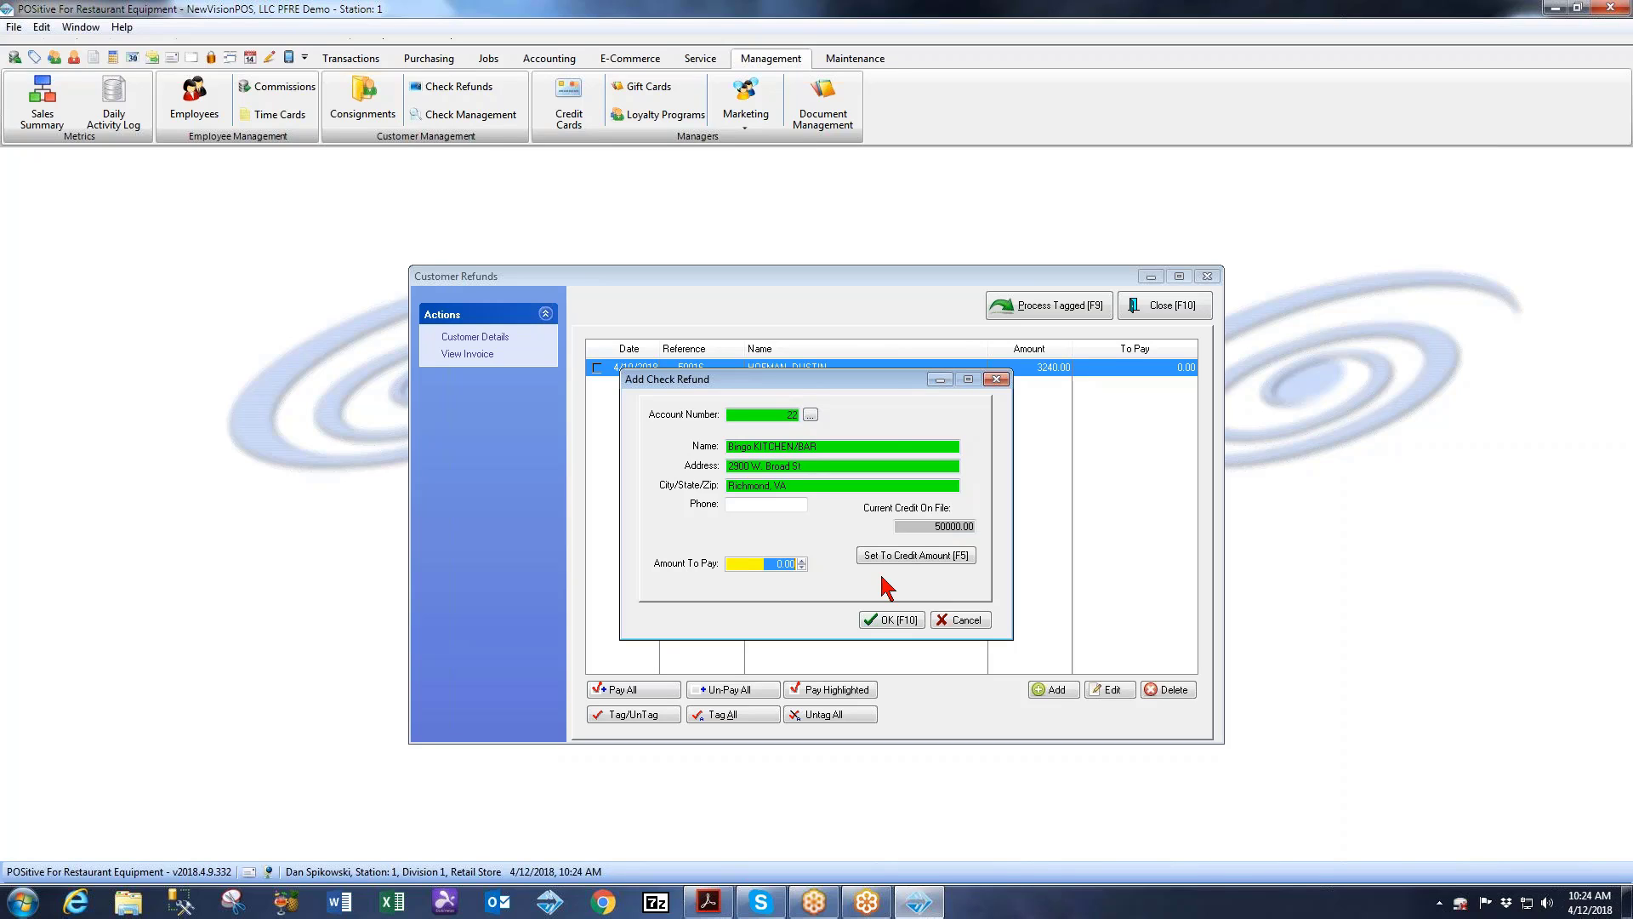
pyautogui.write('50000')
pyautogui.press('Tab')
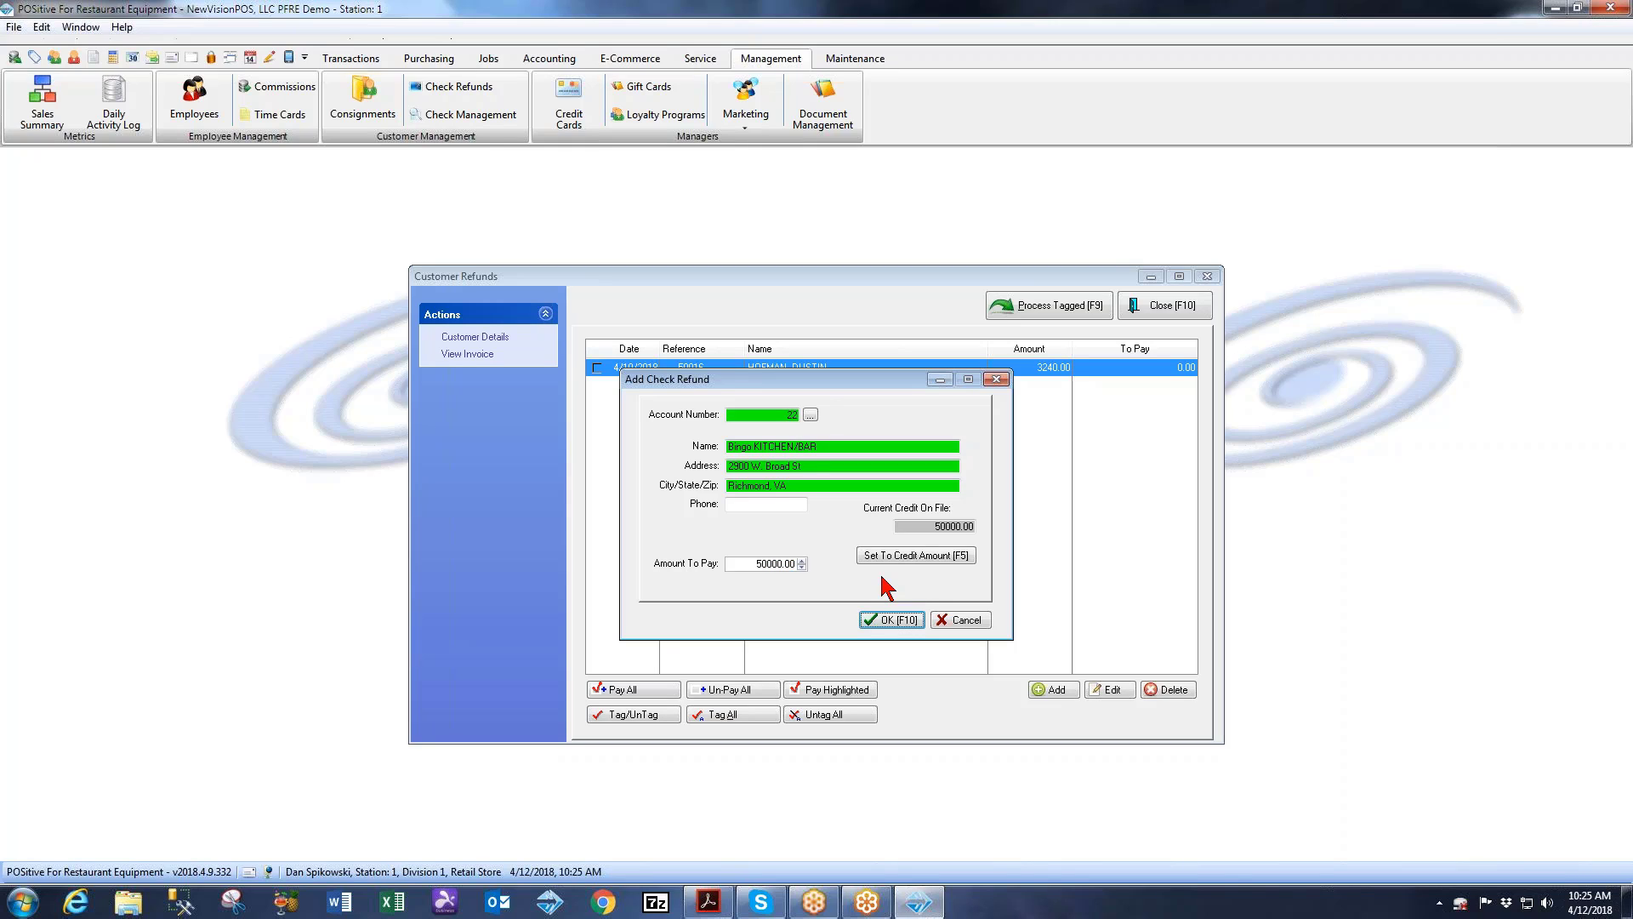
pyautogui.click(891, 621)
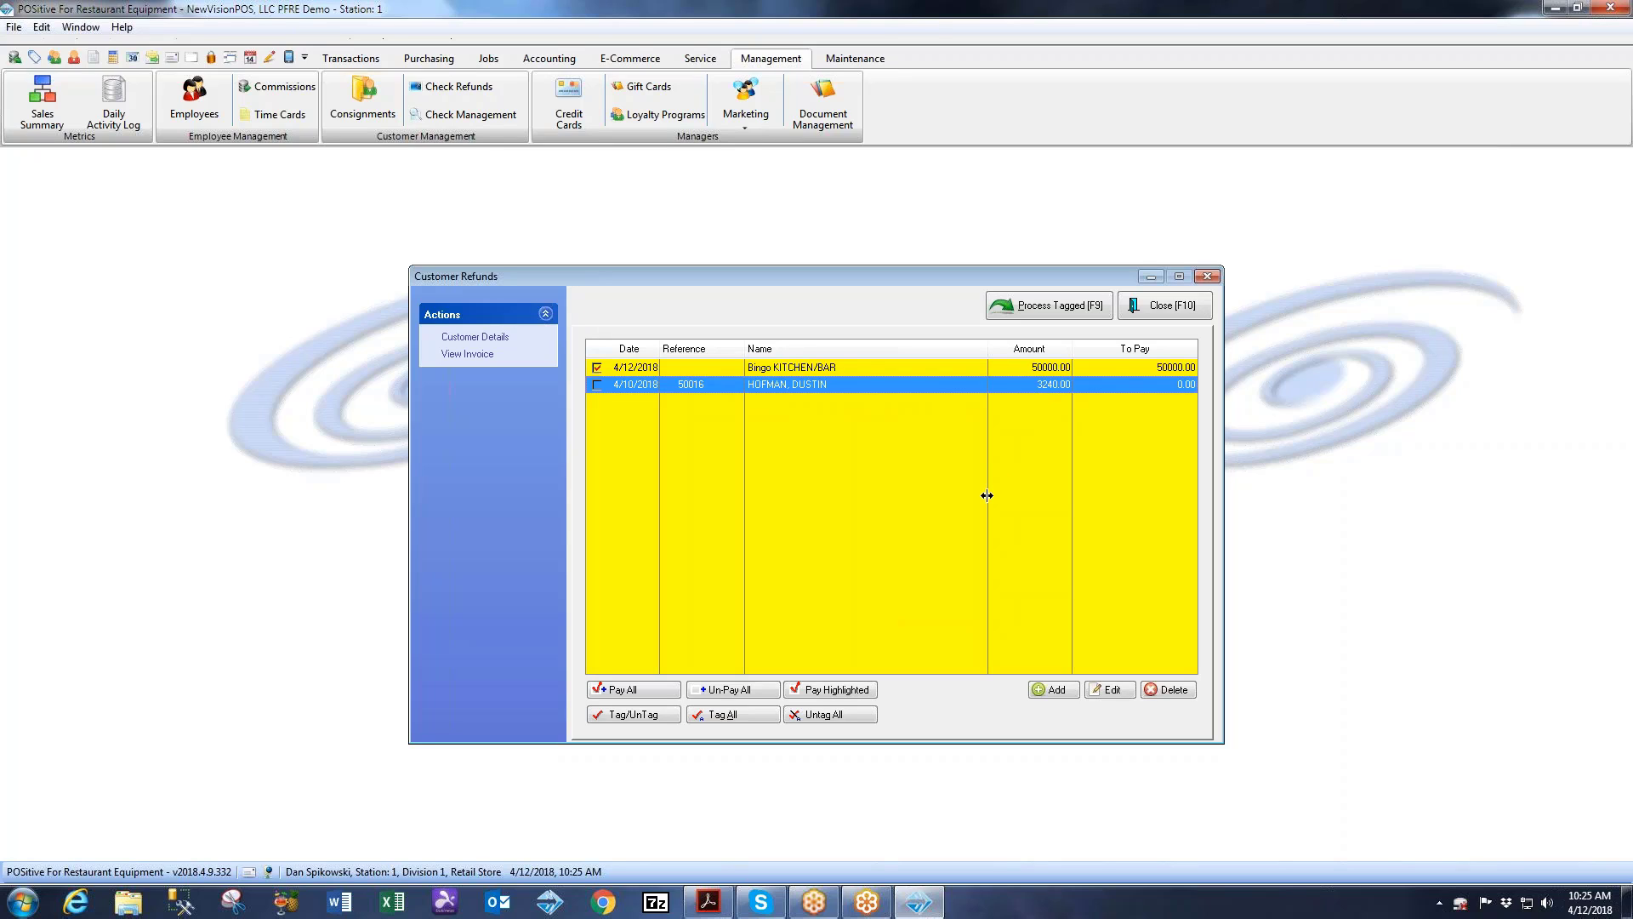
# Step: Process the tagged Bingo KITCHEN/BAR refund into the Checking checkbook with a refund letter, preview the letter, and close the refunds list
pyautogui.click(596, 368)
pyautogui.click(1050, 307)
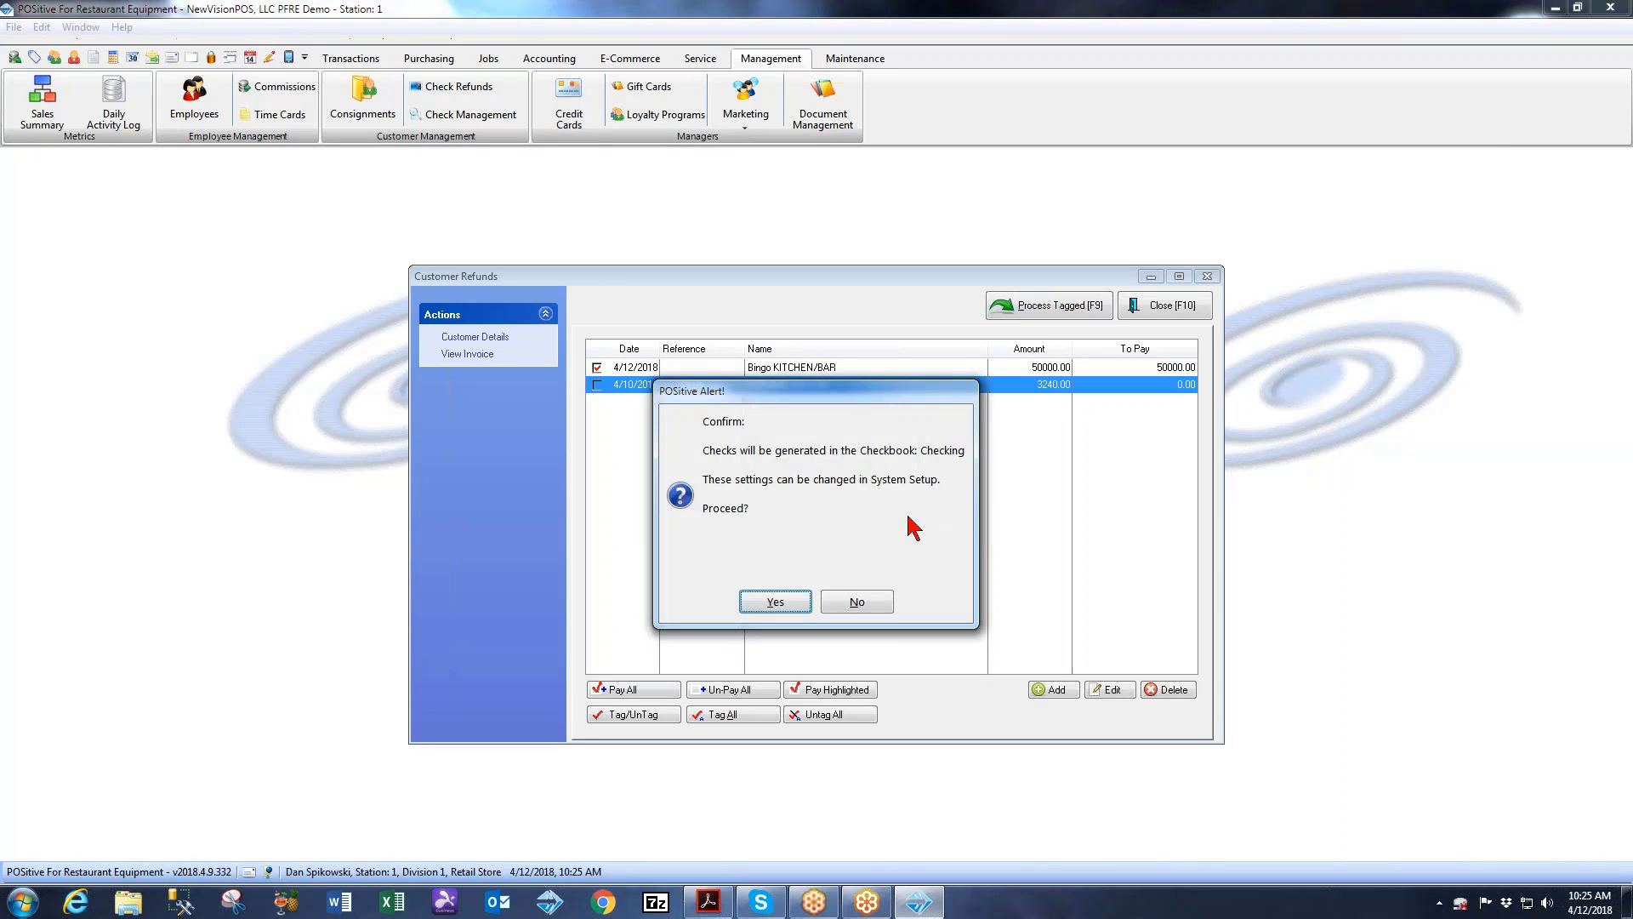
pyautogui.click(772, 601)
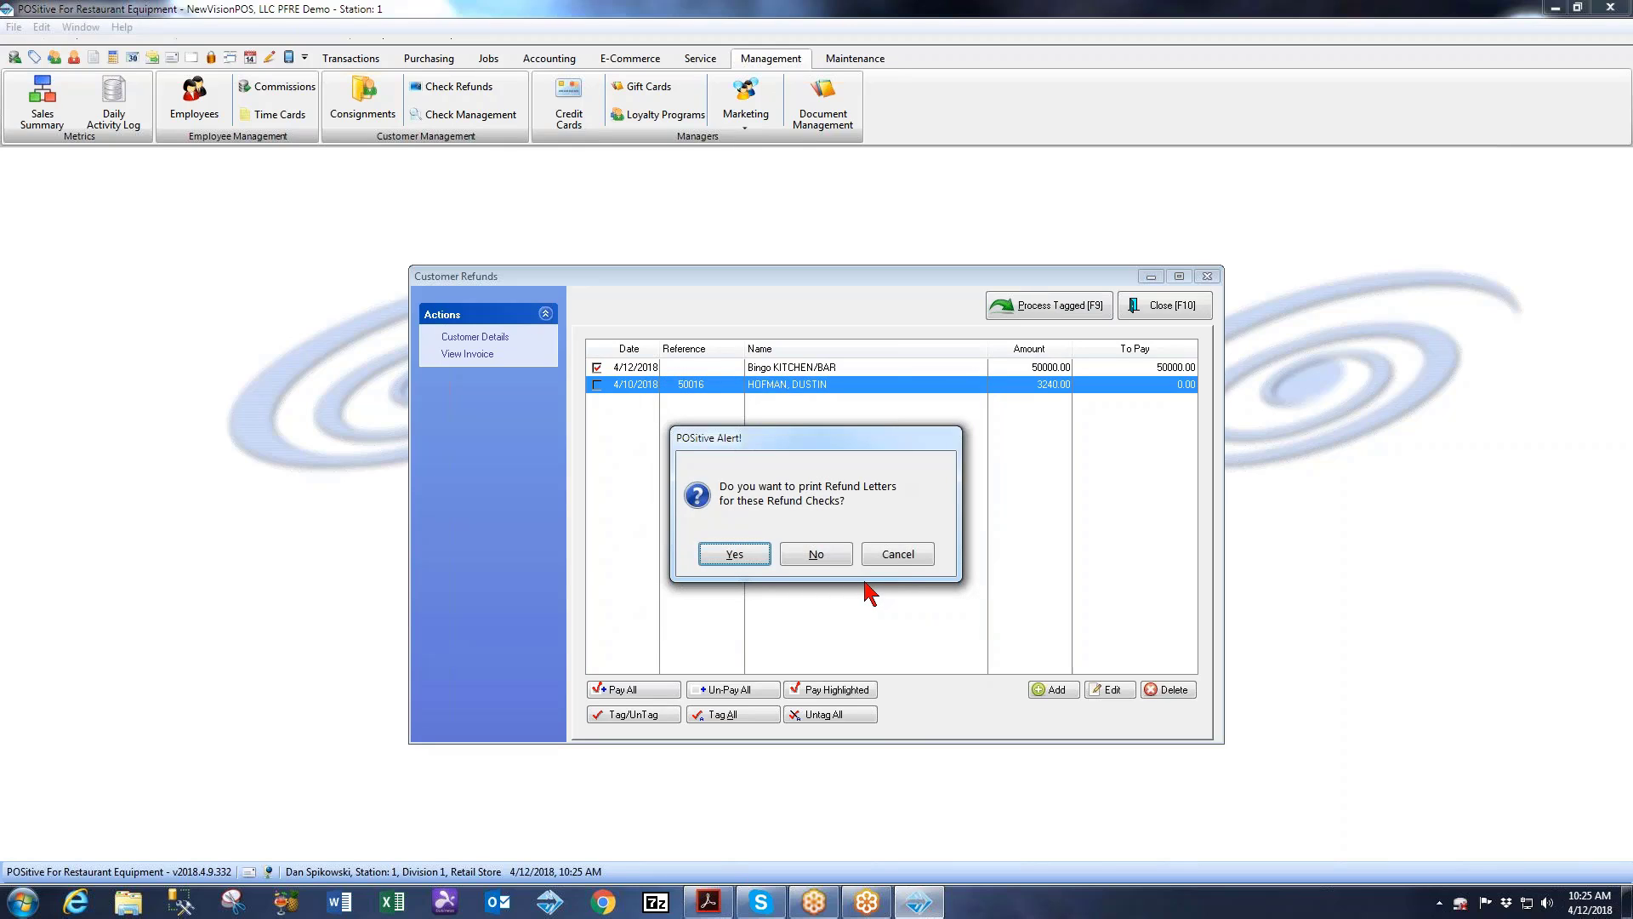
pyautogui.click(736, 557)
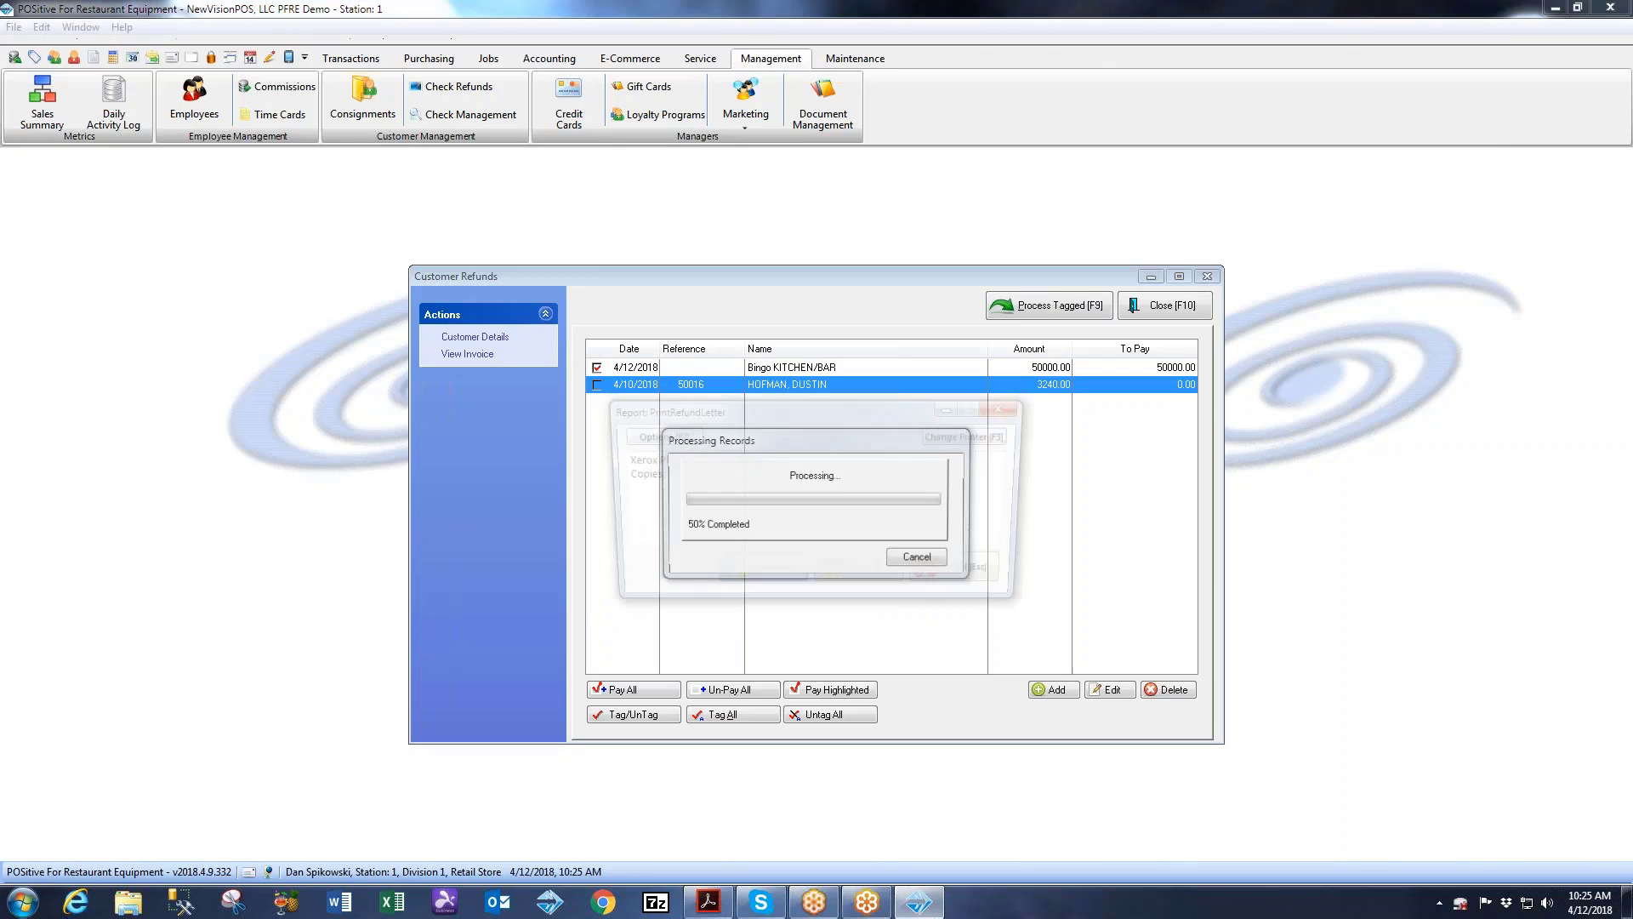
pyautogui.click(761, 572)
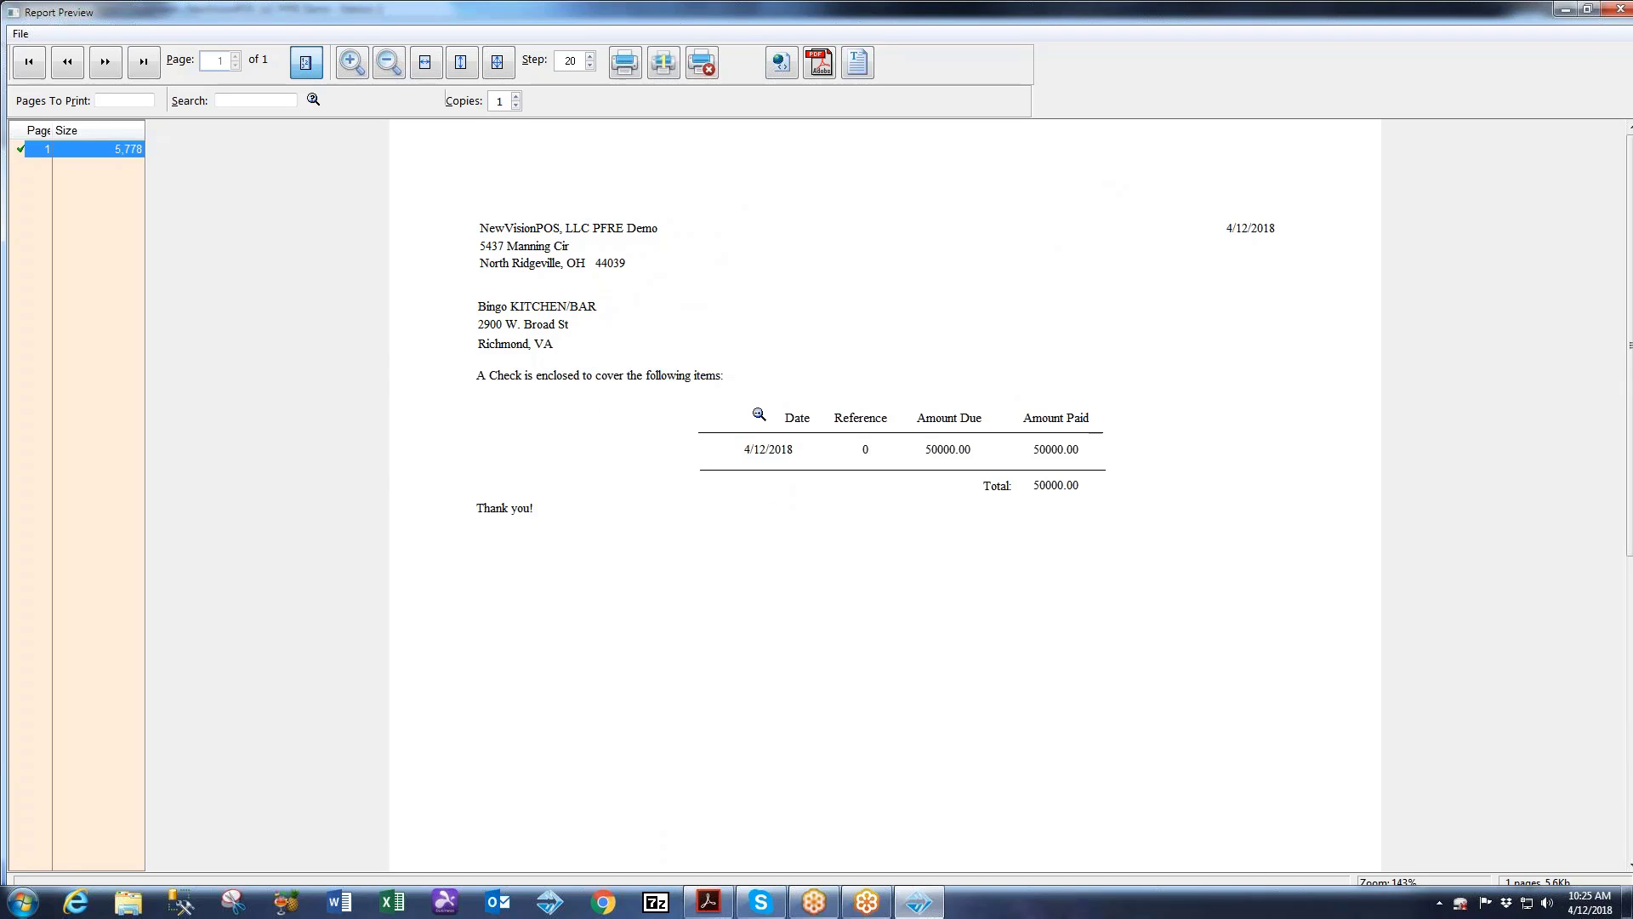
pyautogui.click(1619, 10)
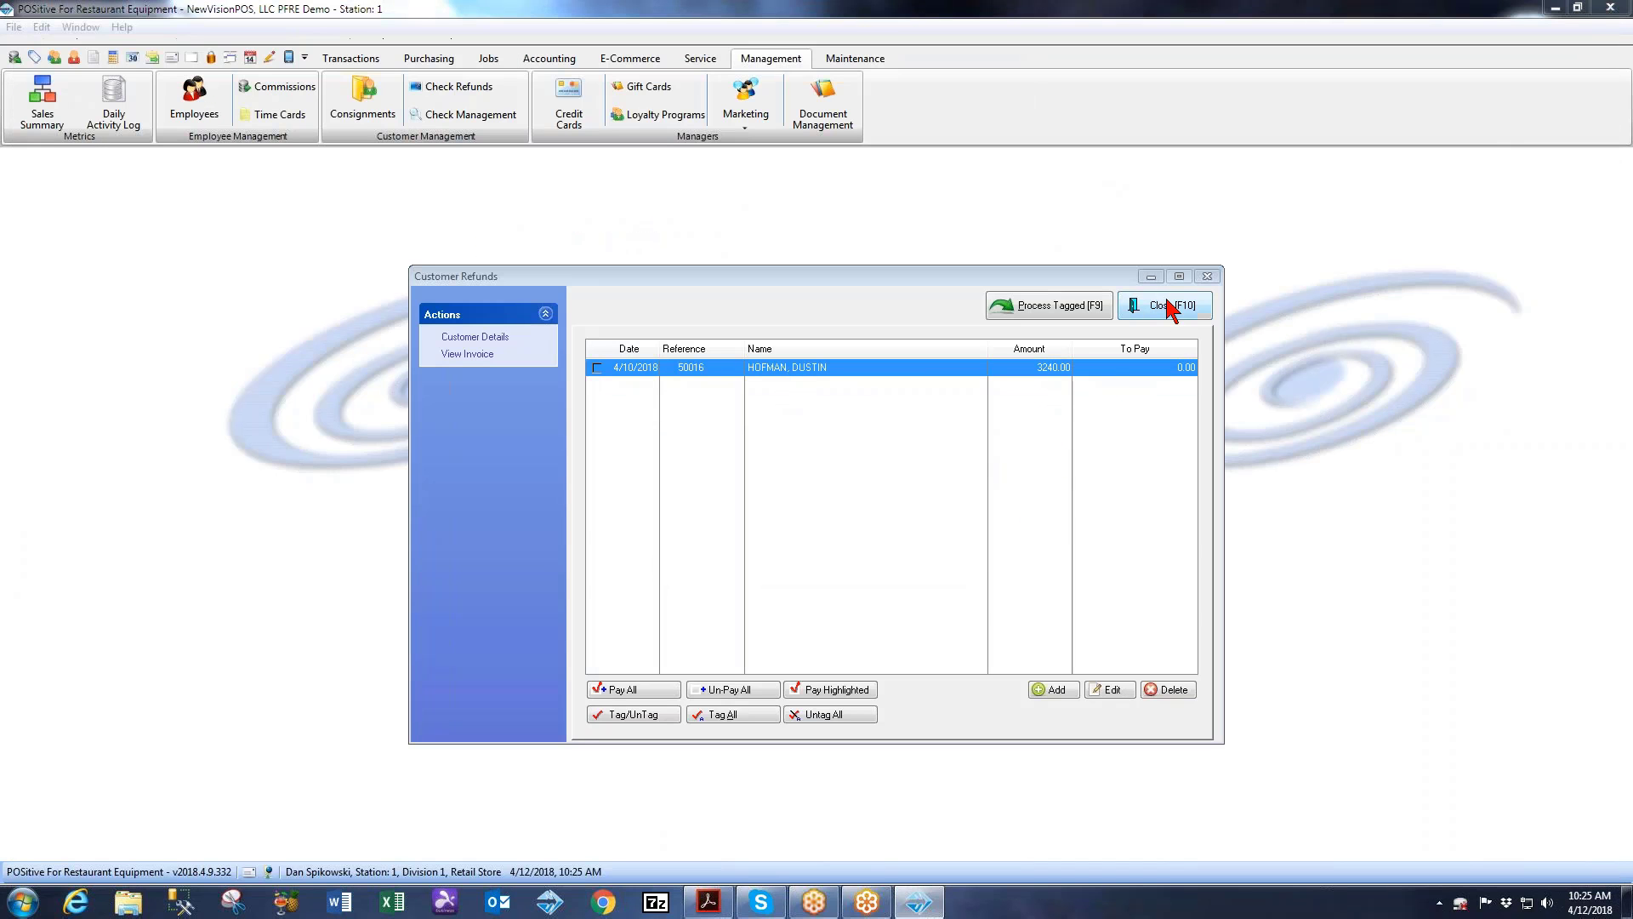
pyautogui.click(1171, 306)
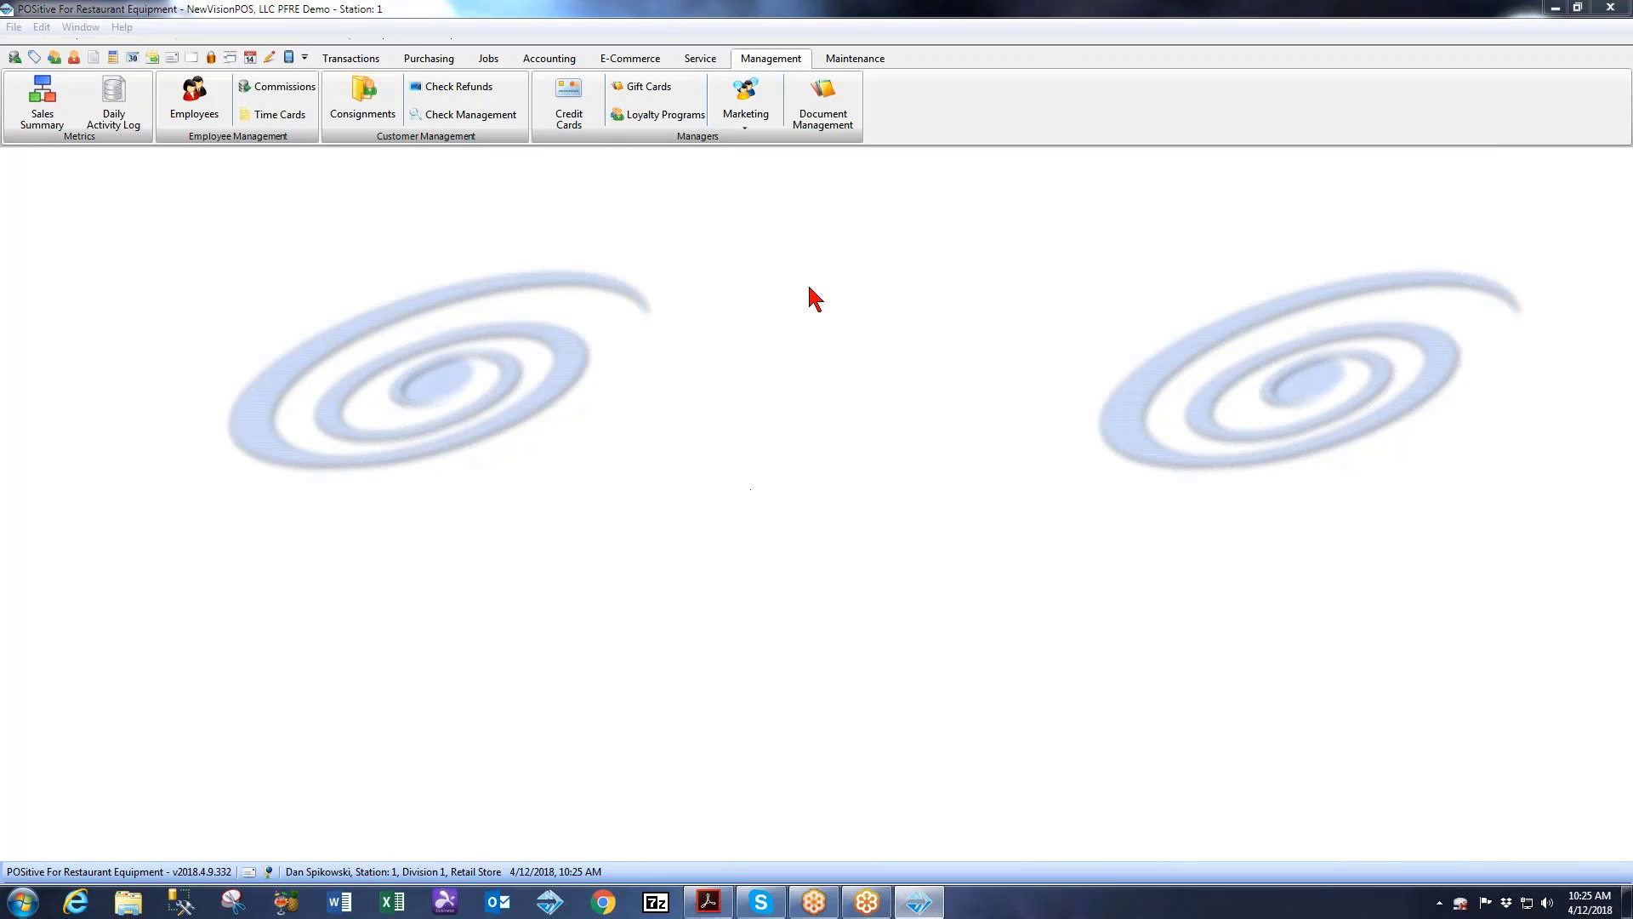
# Step: Examine the Checking account's register for the Bingo KITCHEN/BAR refund check and review the list of checks to print
pyautogui.click(545, 58)
pyautogui.click(707, 108)
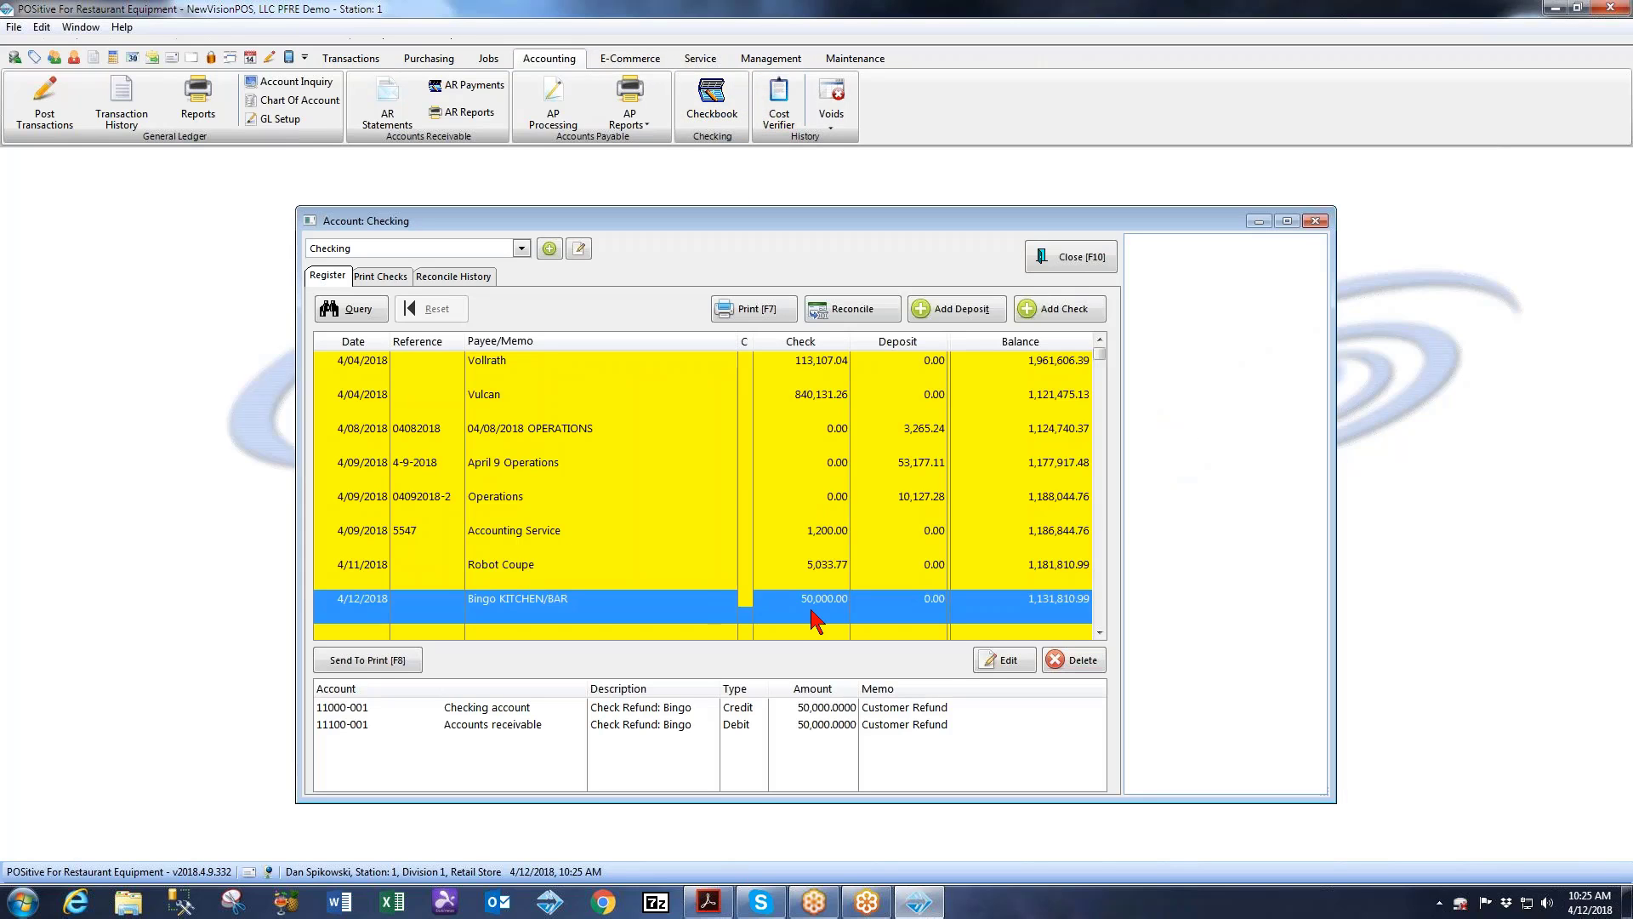
pyautogui.click(385, 279)
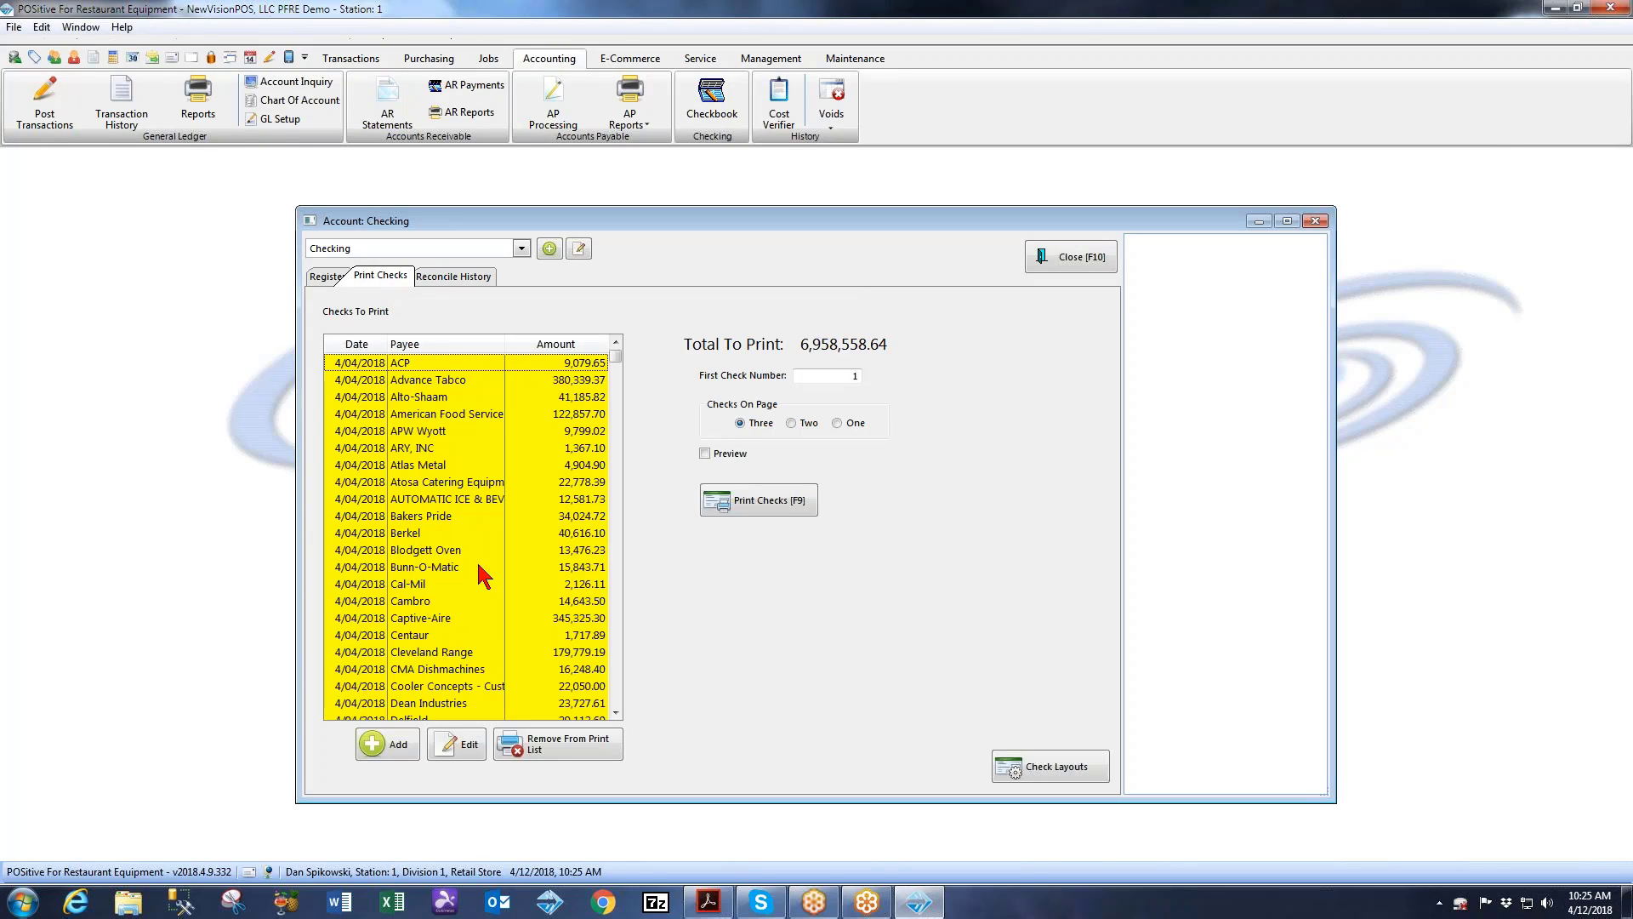
pyautogui.click(336, 278)
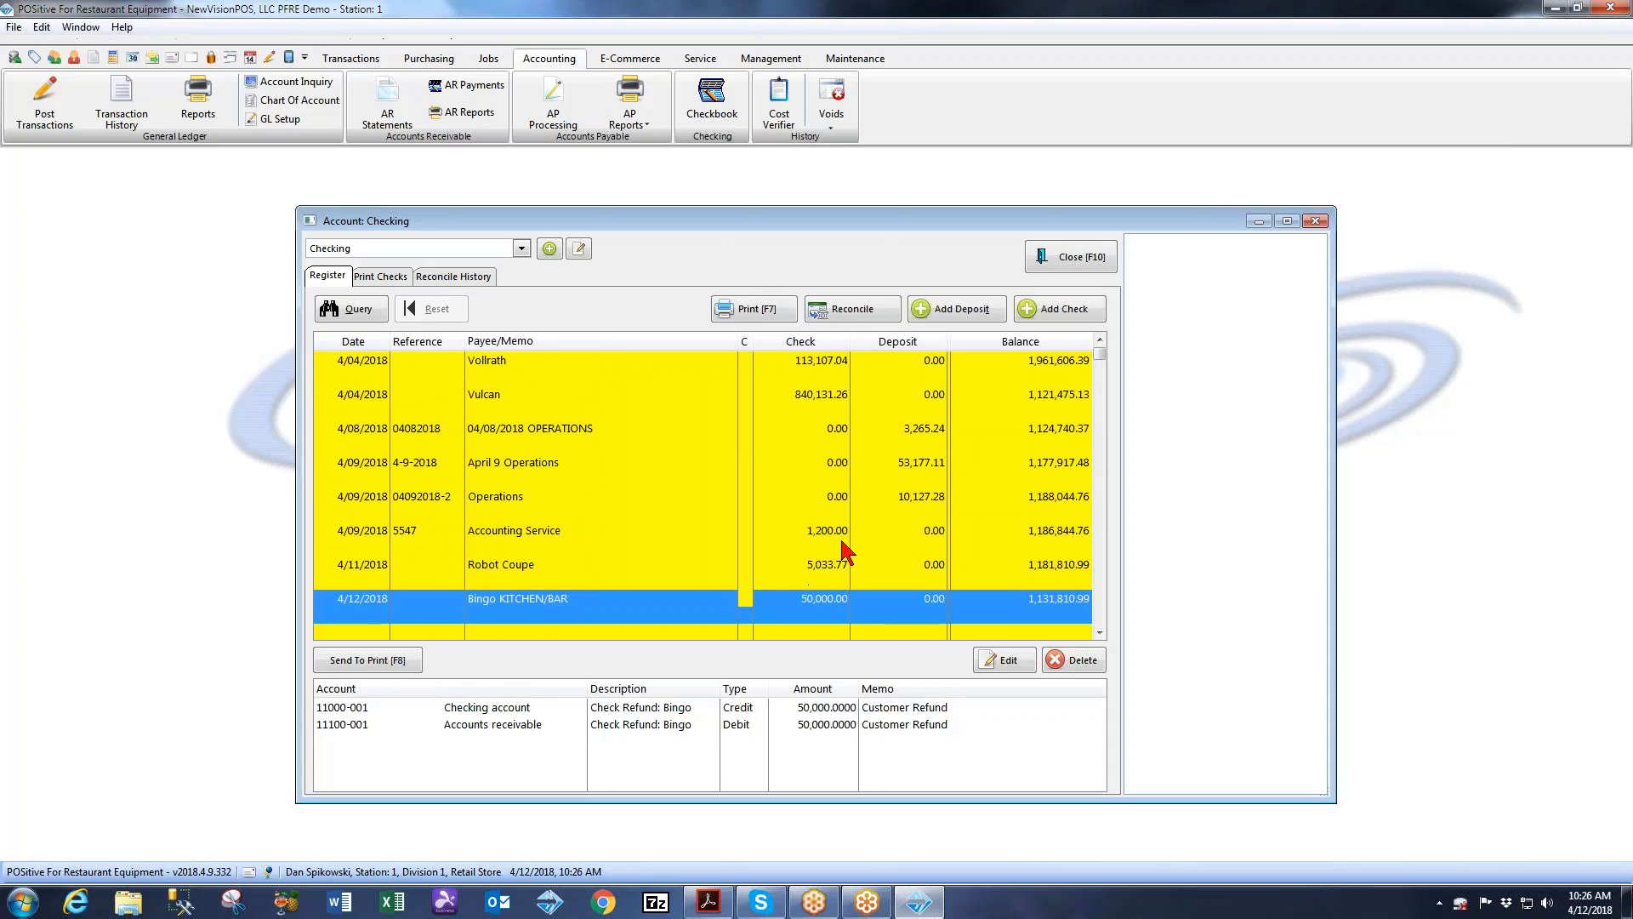
pyautogui.click(1072, 261)
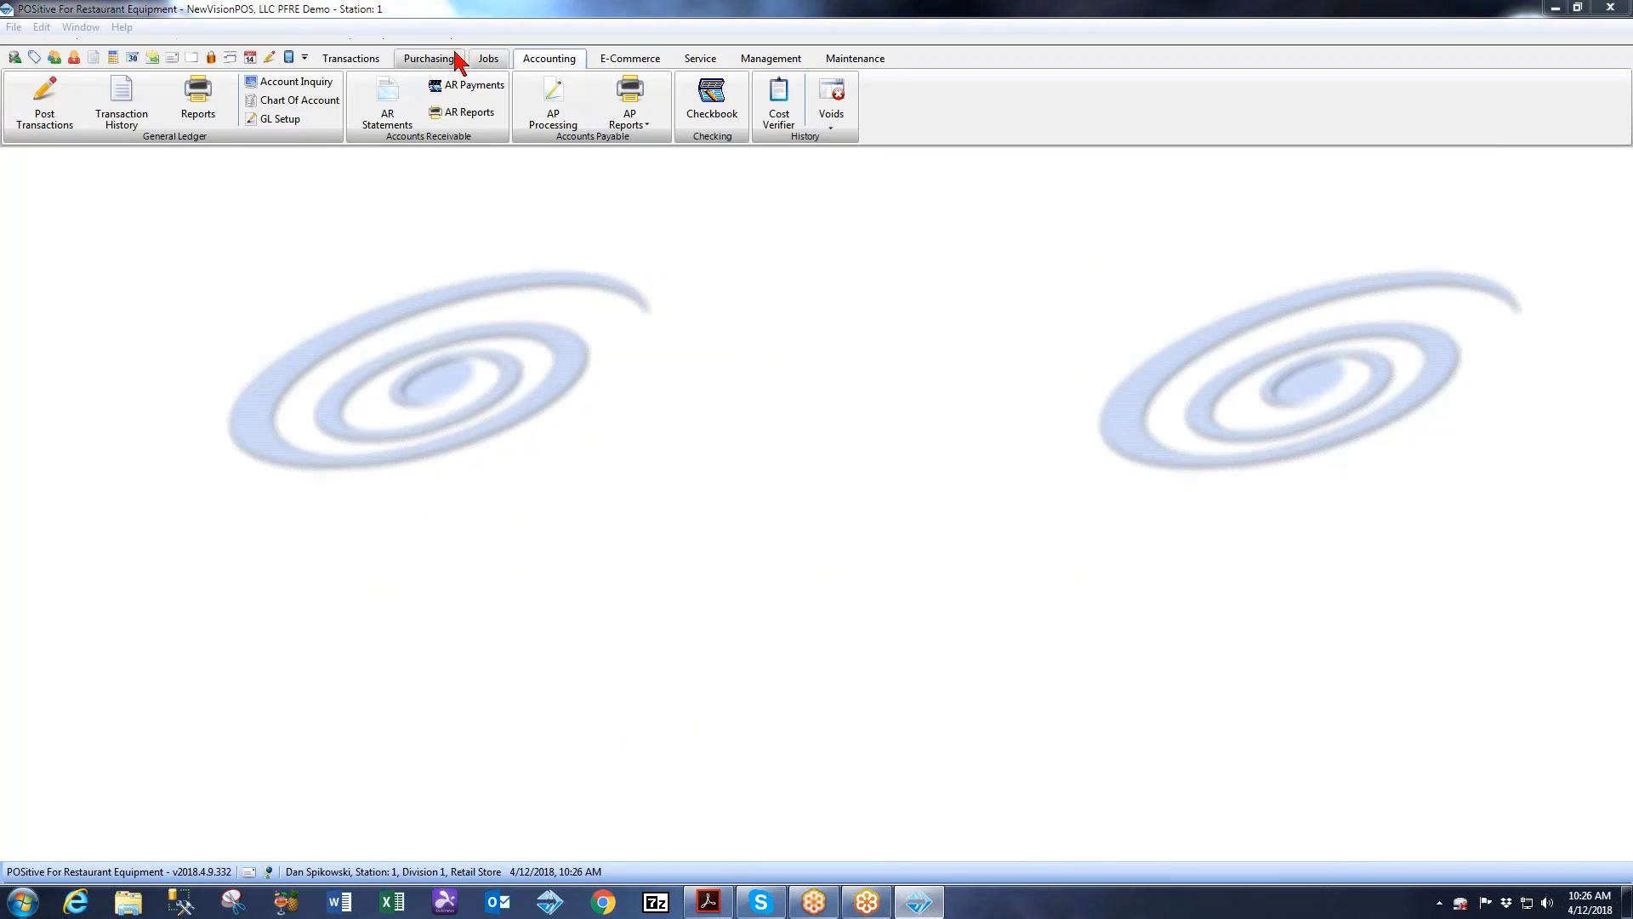
# Step: Review all AR transactions for Bingo KITCHEN/BAR, including the closed advance payment and refund entries
pyautogui.click(339, 60)
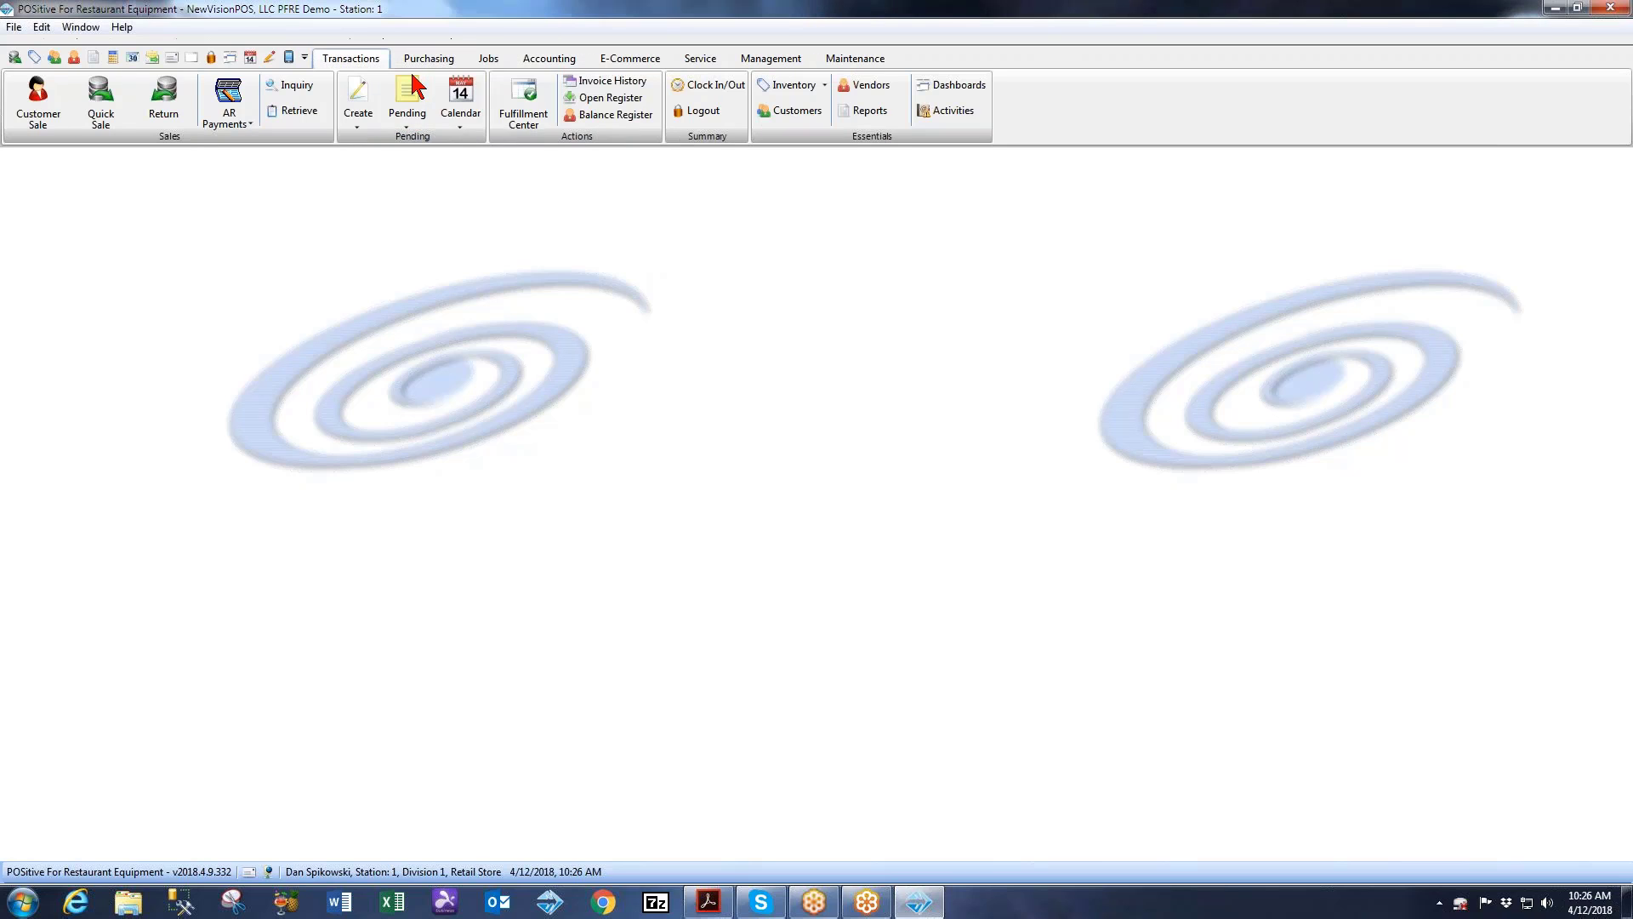
pyautogui.click(783, 110)
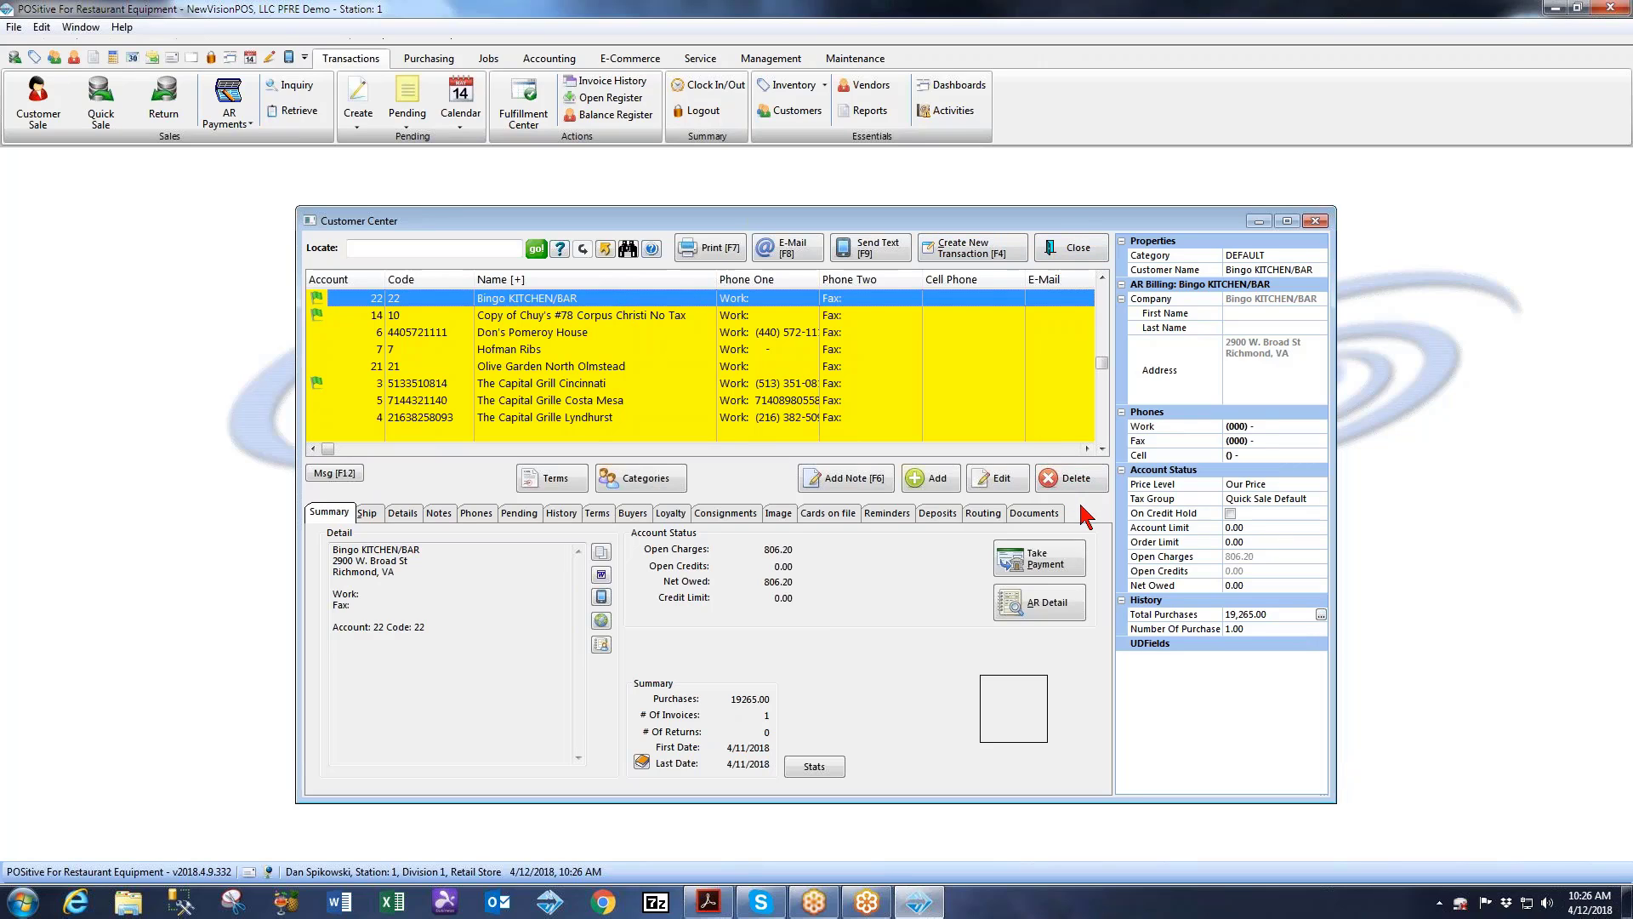
pyautogui.click(1031, 605)
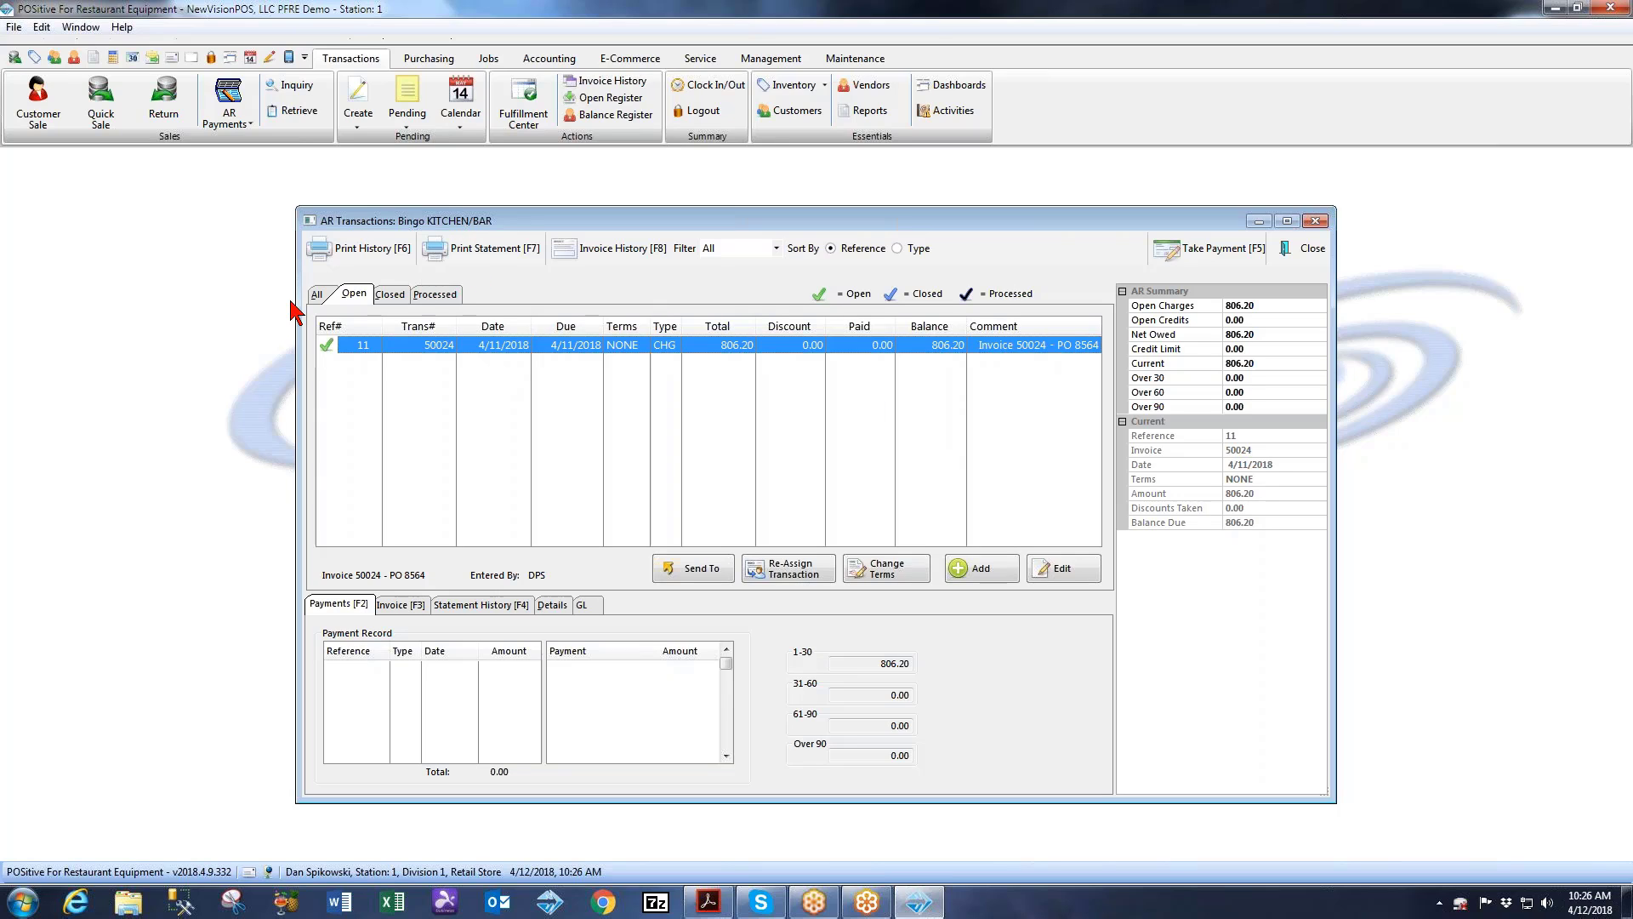
pyautogui.click(317, 295)
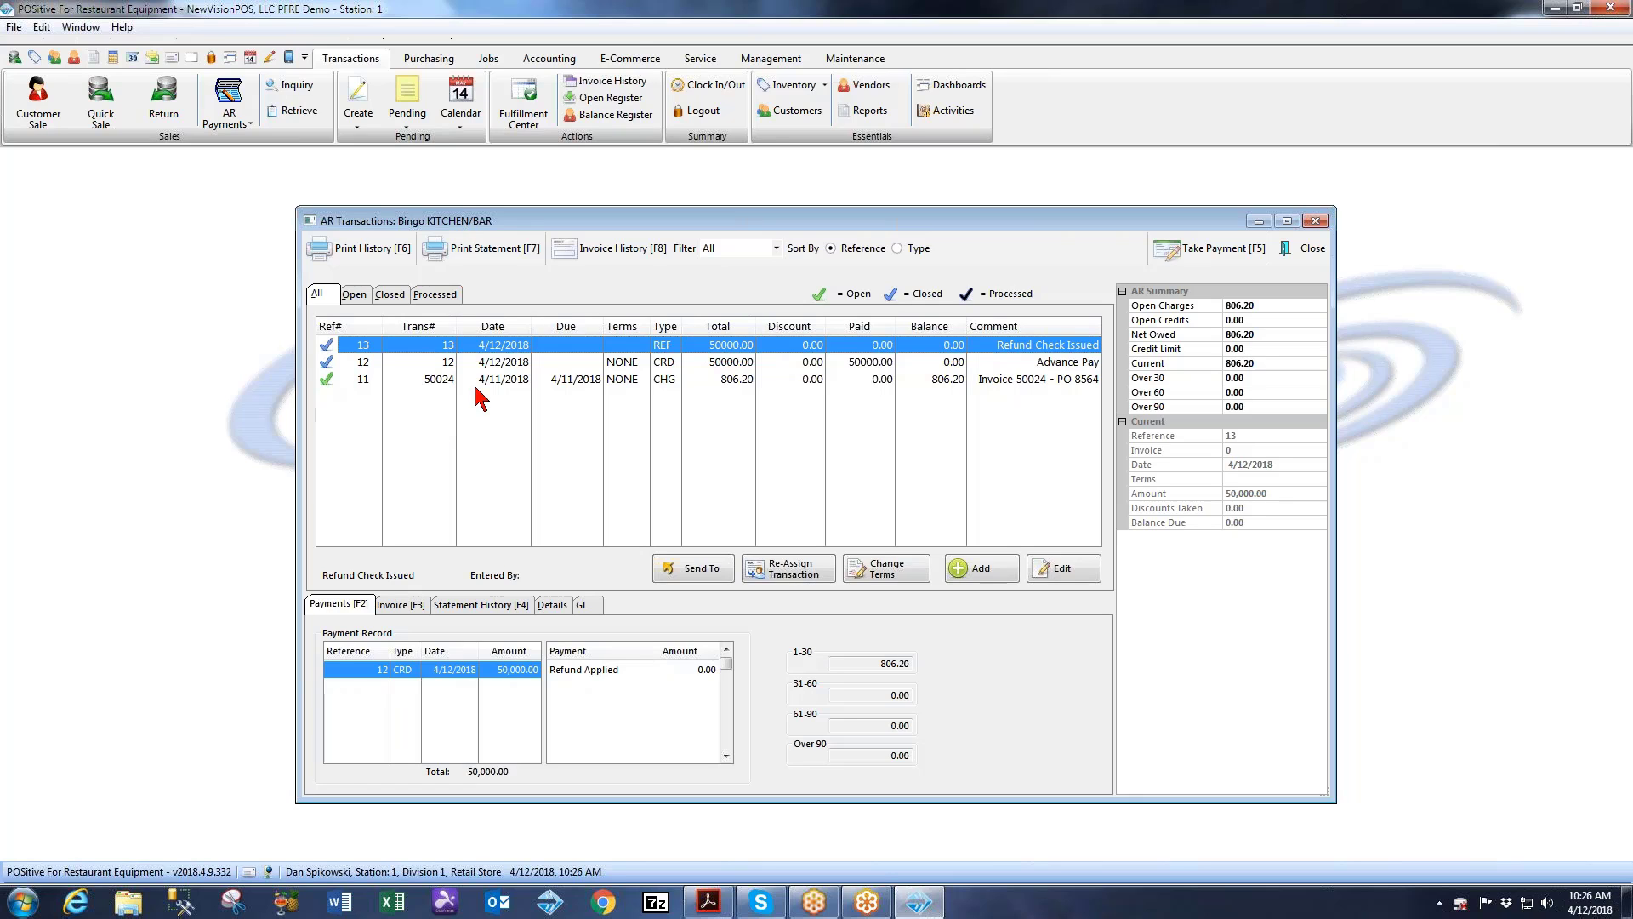
# Step: Close the Bingo KITCHEN/BAR transactions and enter a payment of 2,624.83 on The Capital Grill Cincinnati's open invoice
pyautogui.click(1307, 258)
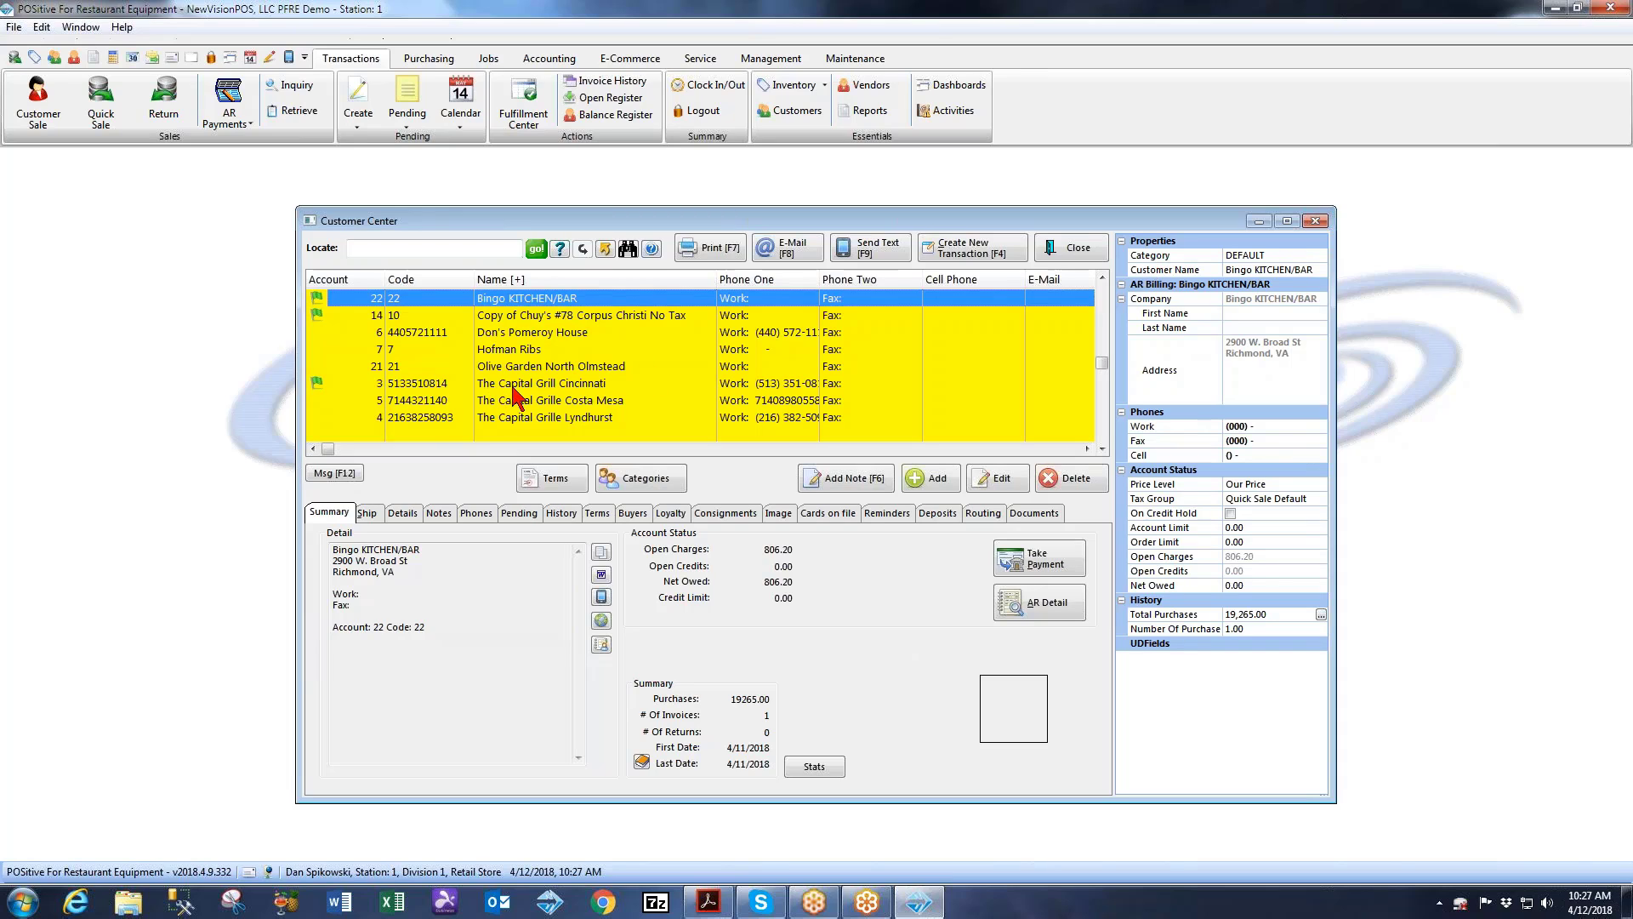
pyautogui.click(512, 385)
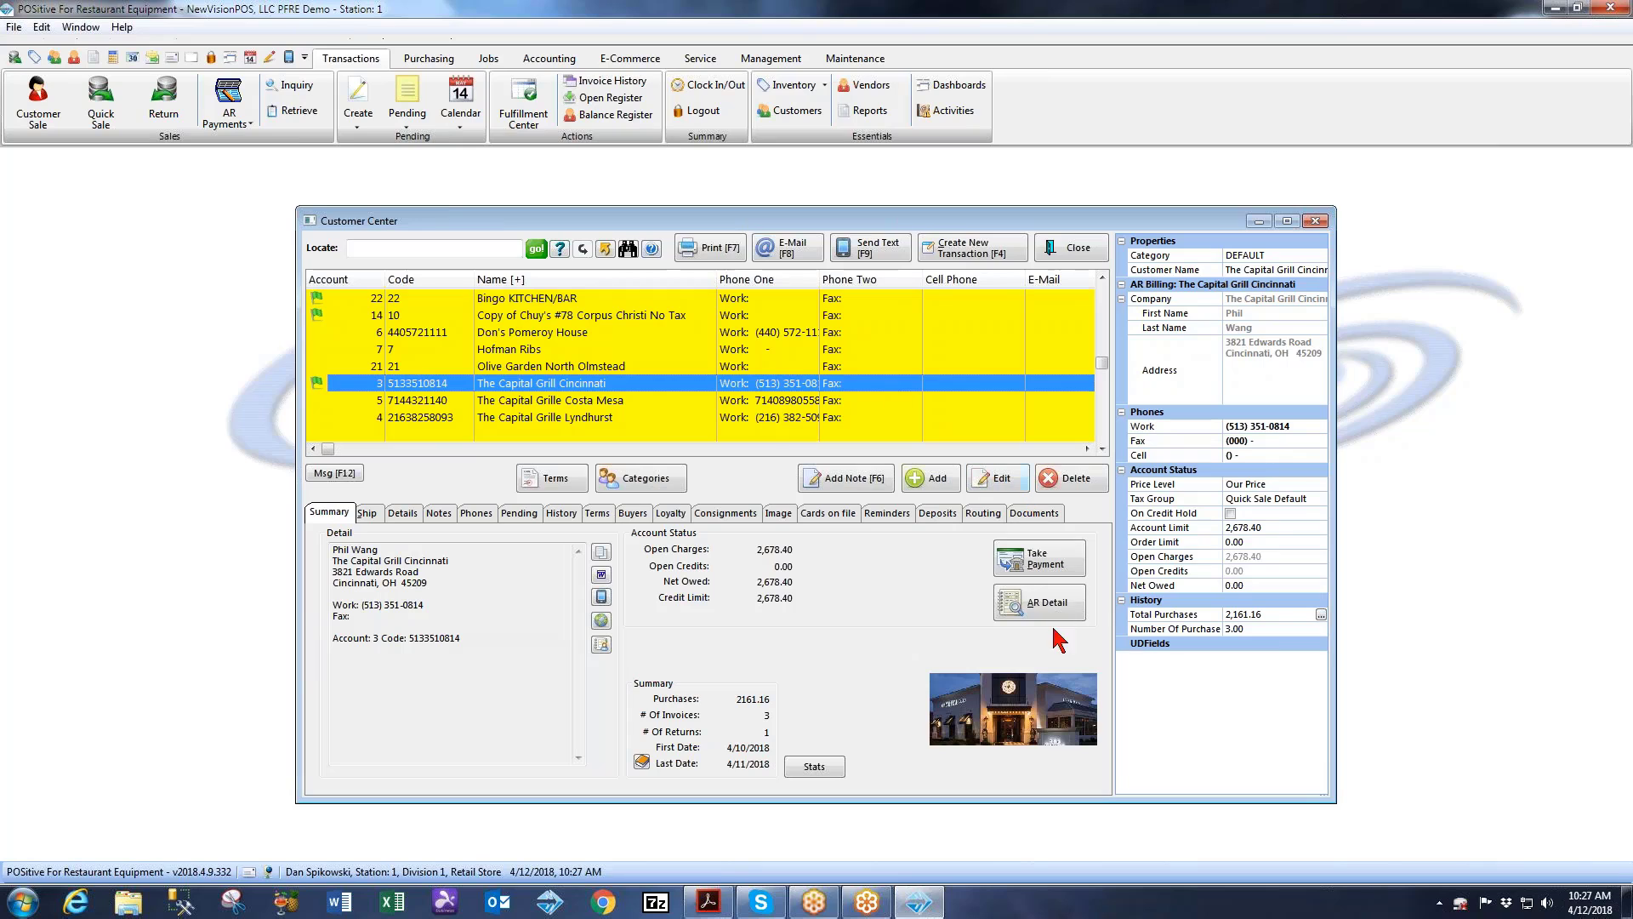
pyautogui.click(1056, 564)
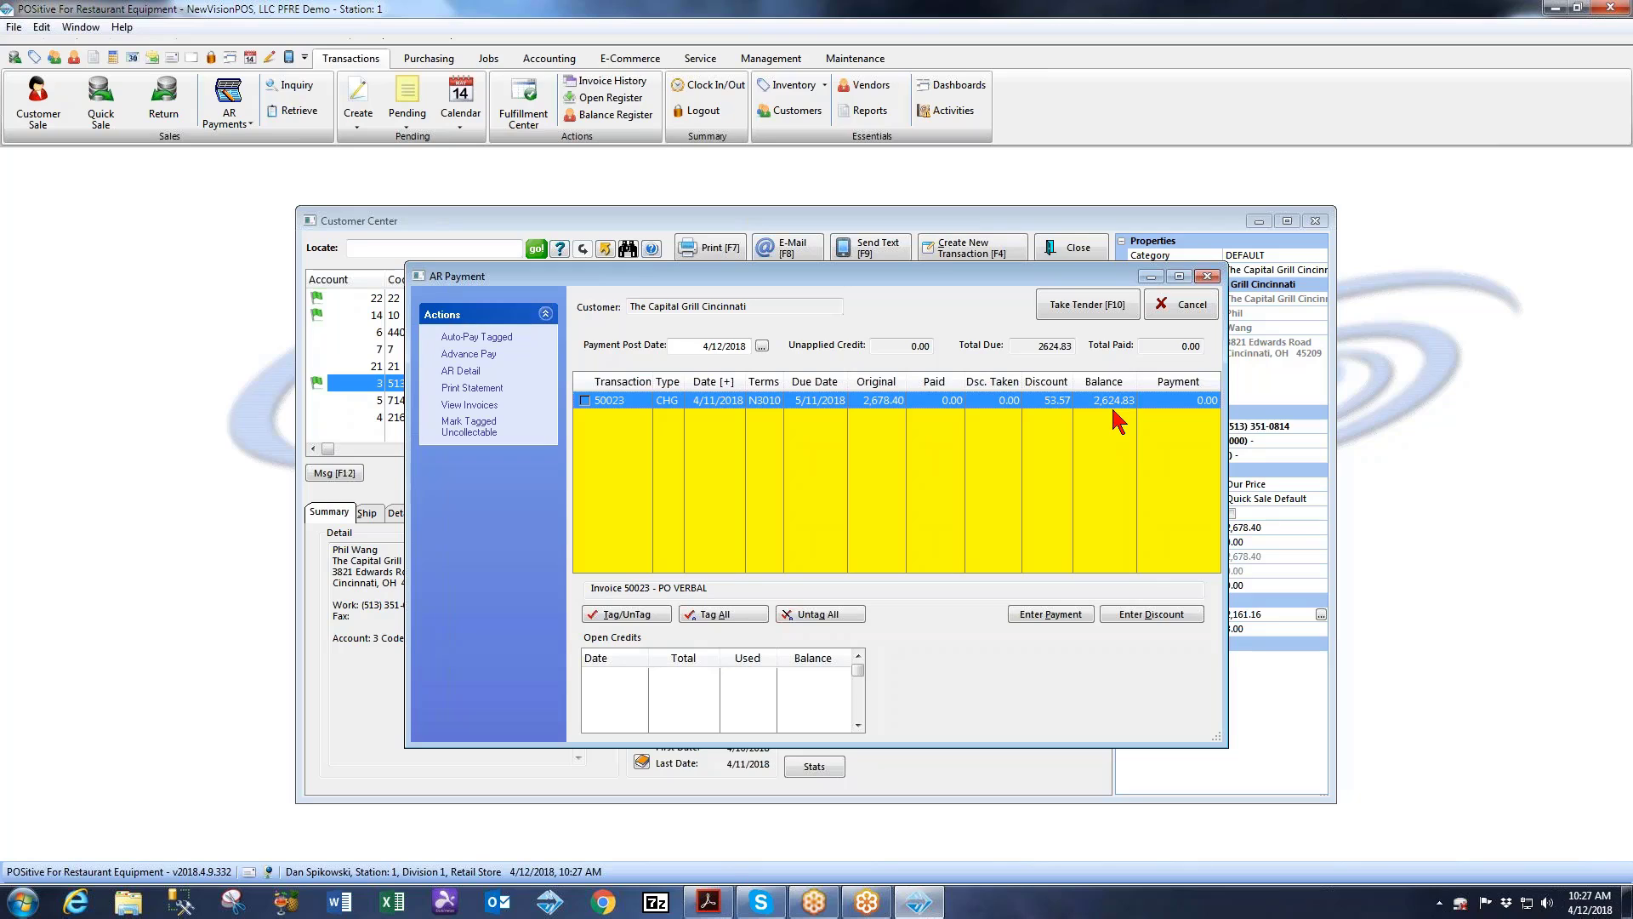
pyautogui.click(1052, 614)
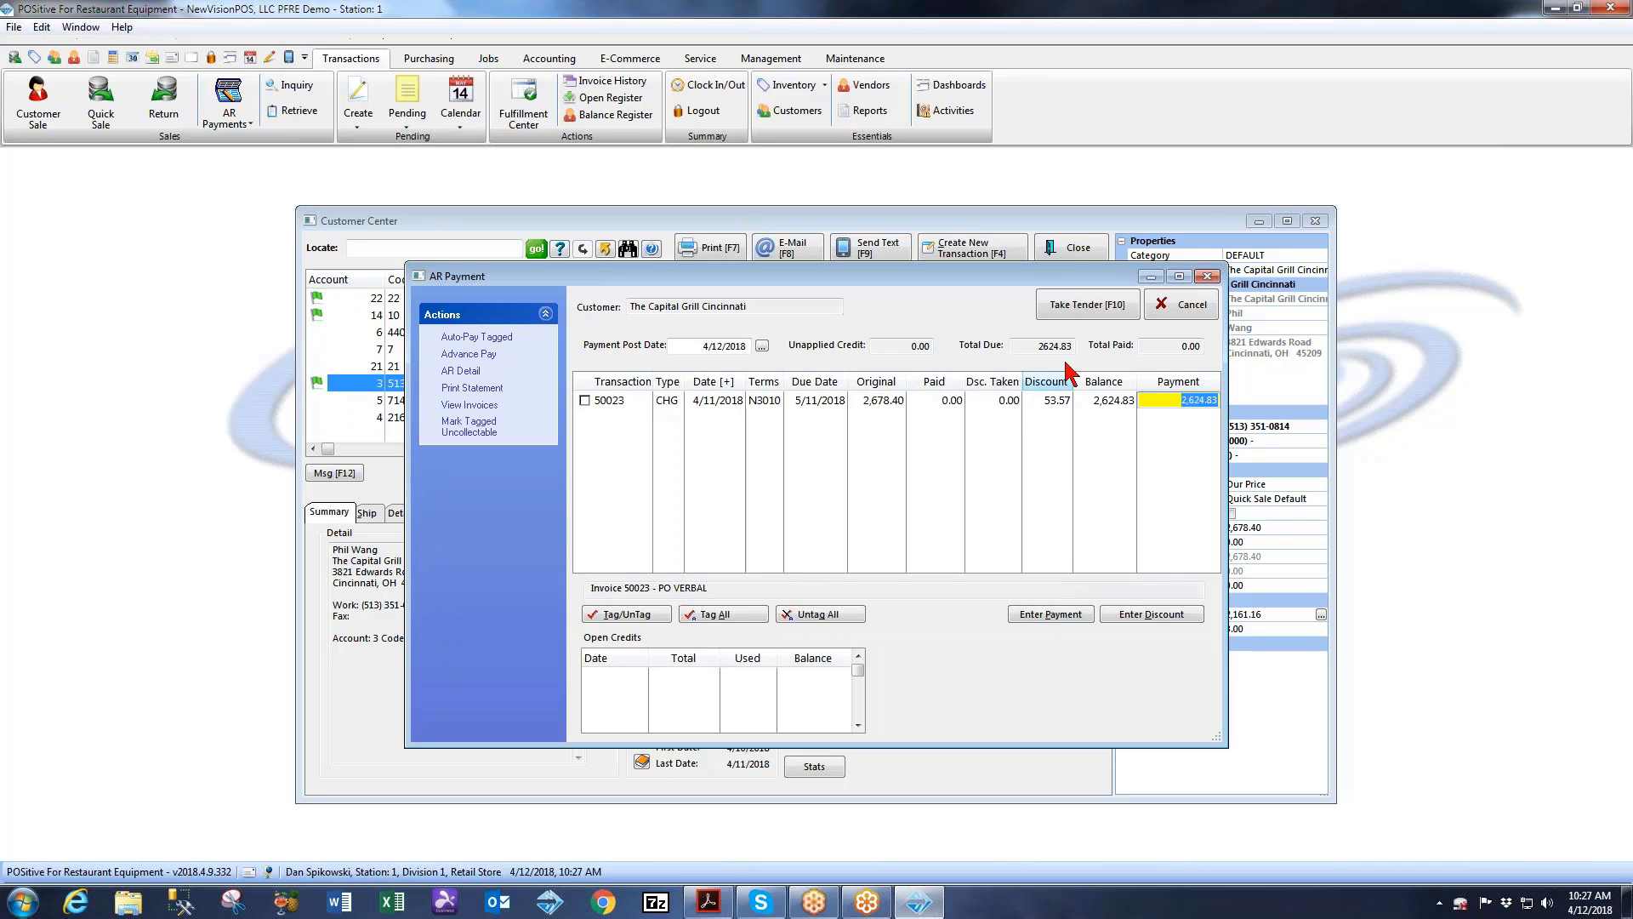
pyautogui.click(1097, 311)
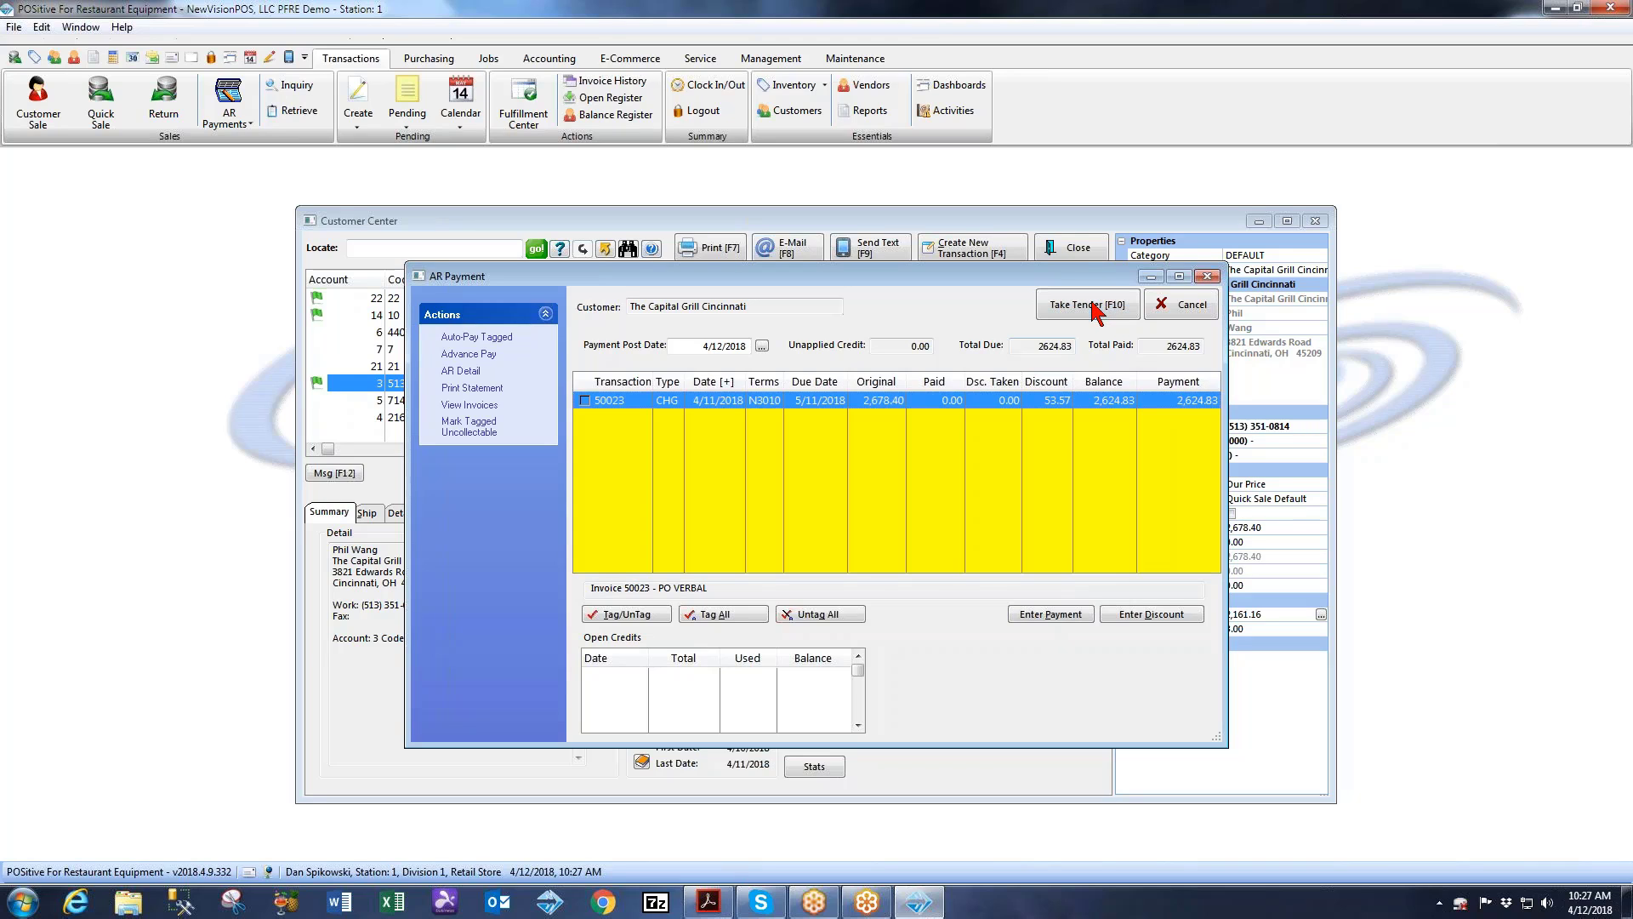
# Step: Confirm the AR payment and tender the full 2,624.83 by check, using check number 5654
pyautogui.click(1094, 311)
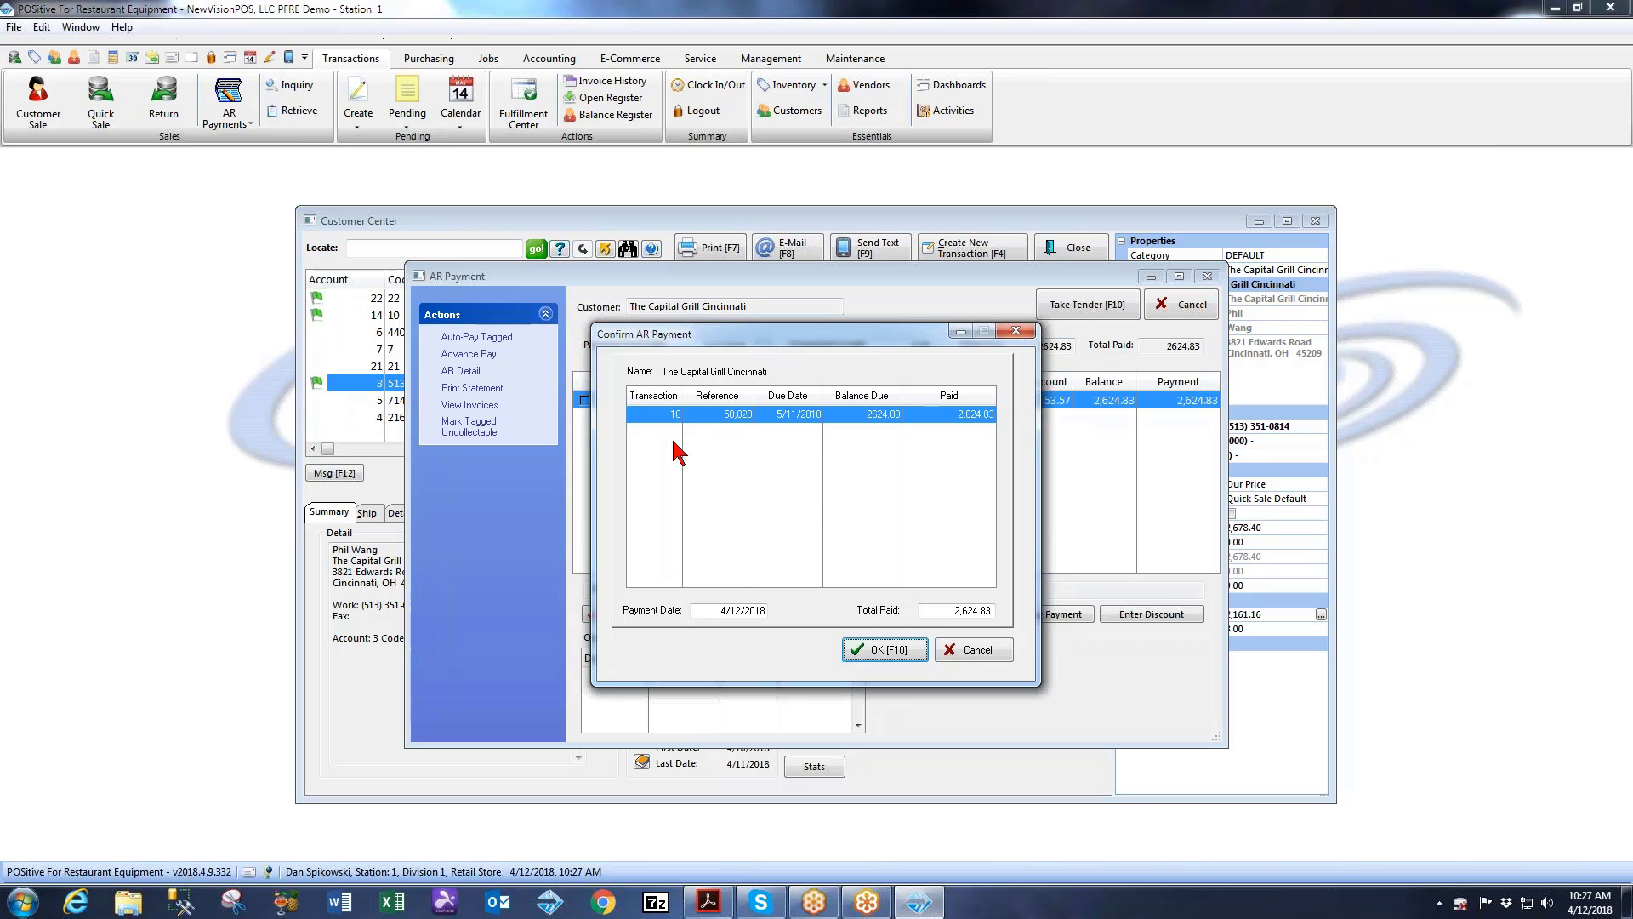
pyautogui.click(879, 657)
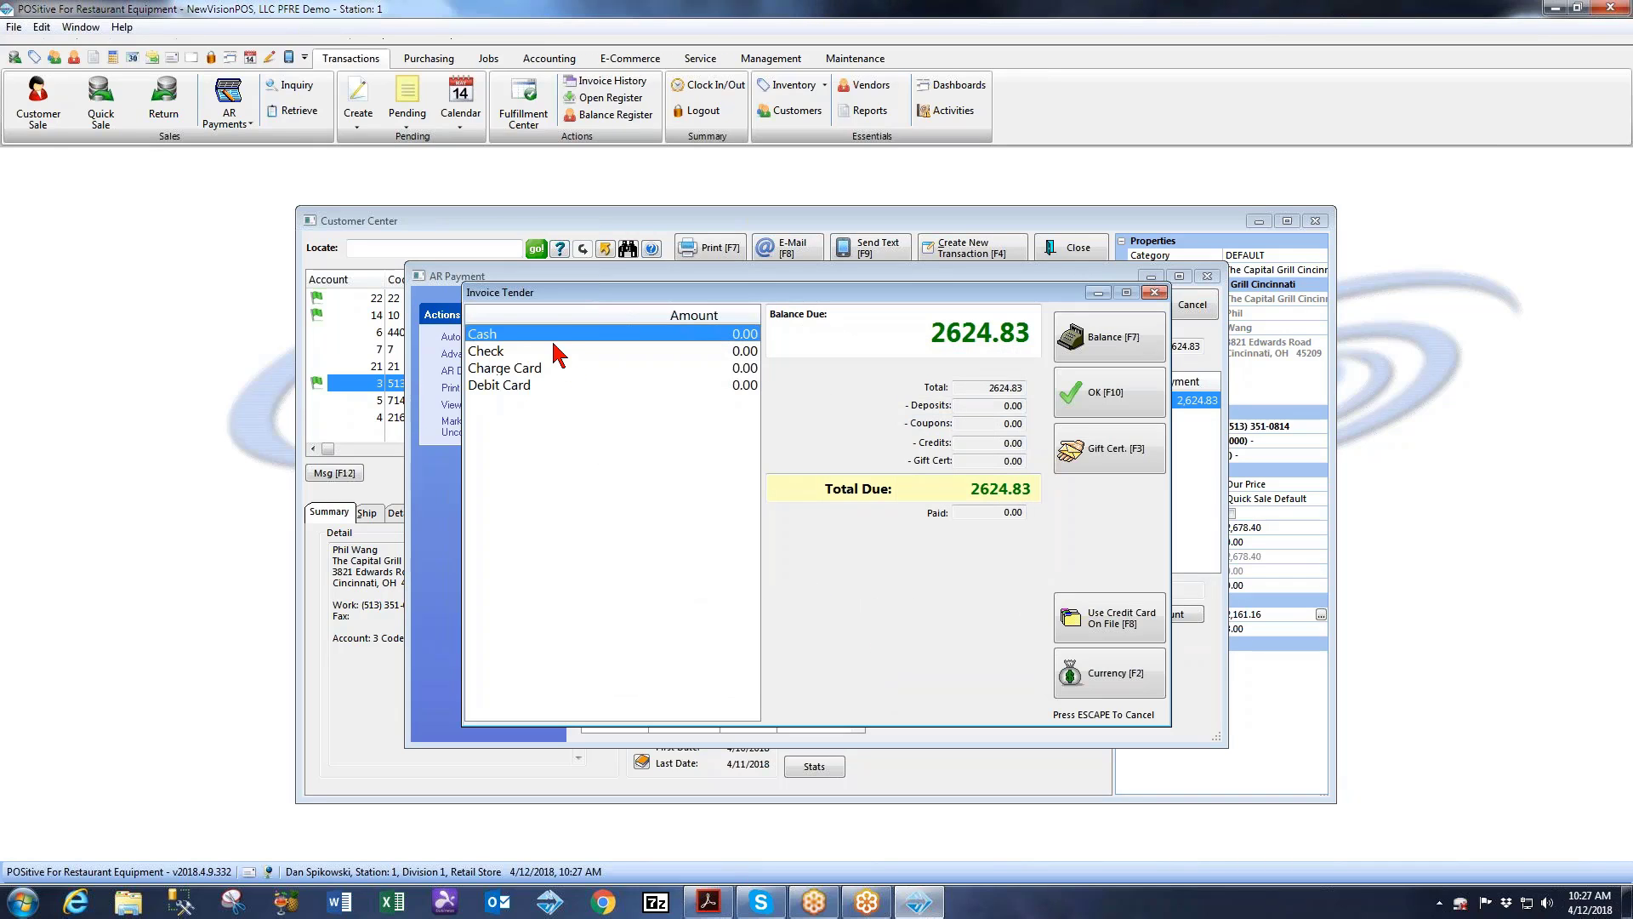
pyautogui.click(558, 350)
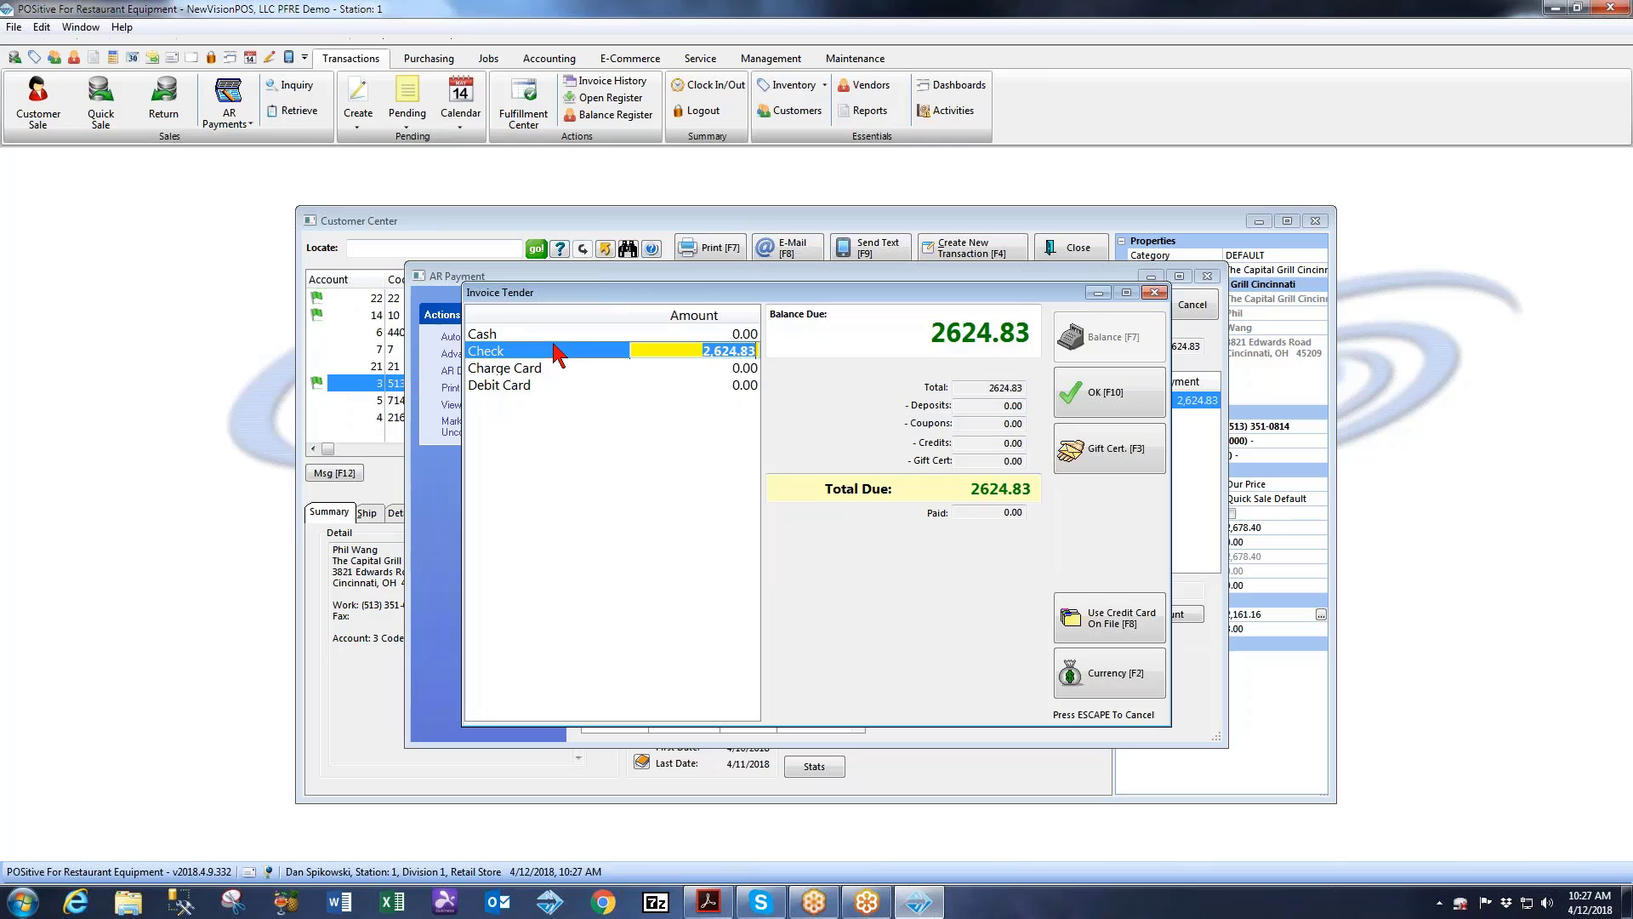
pyautogui.click(1123, 396)
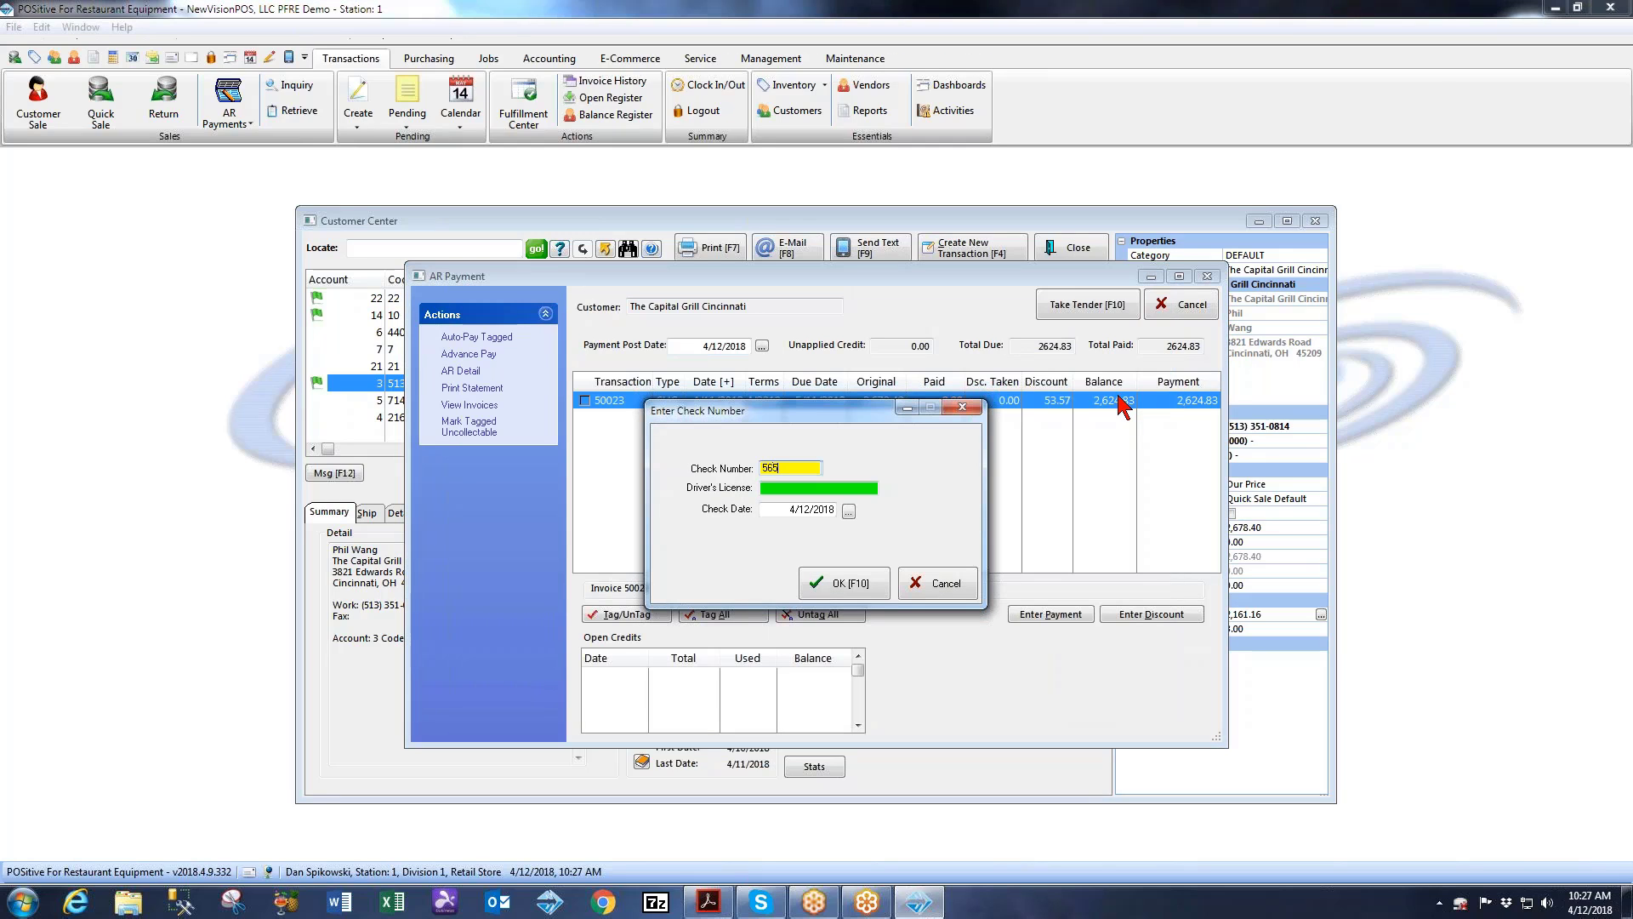
pyautogui.click(849, 585)
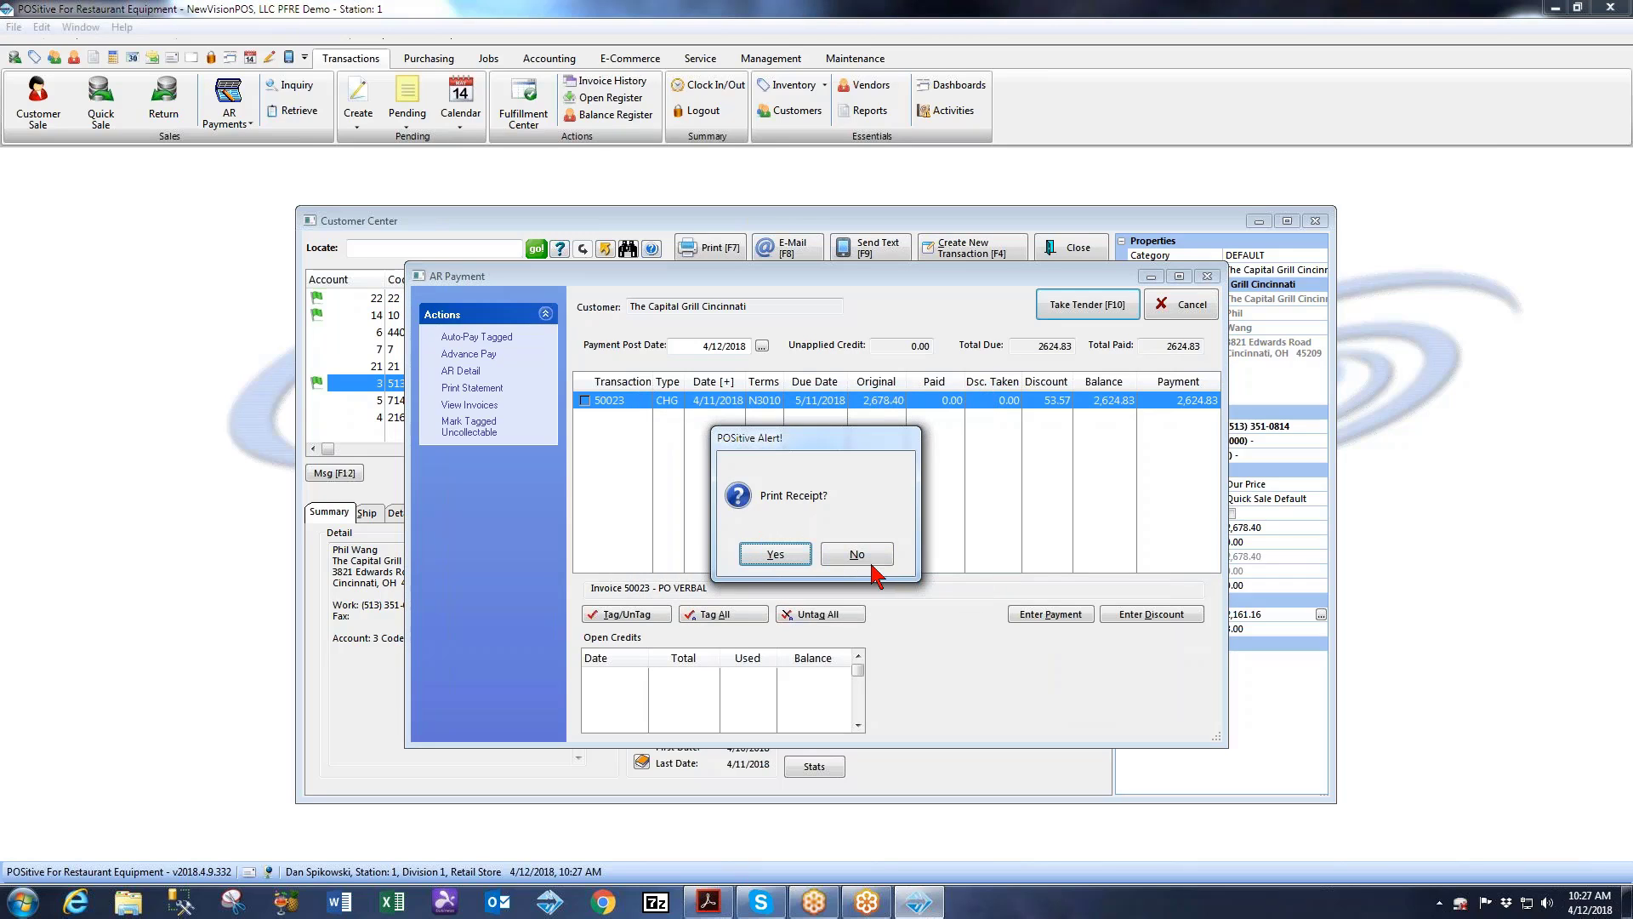
# Step: Accept the payment receipt, preview it at a larger size, and close the preview
pyautogui.click(773, 555)
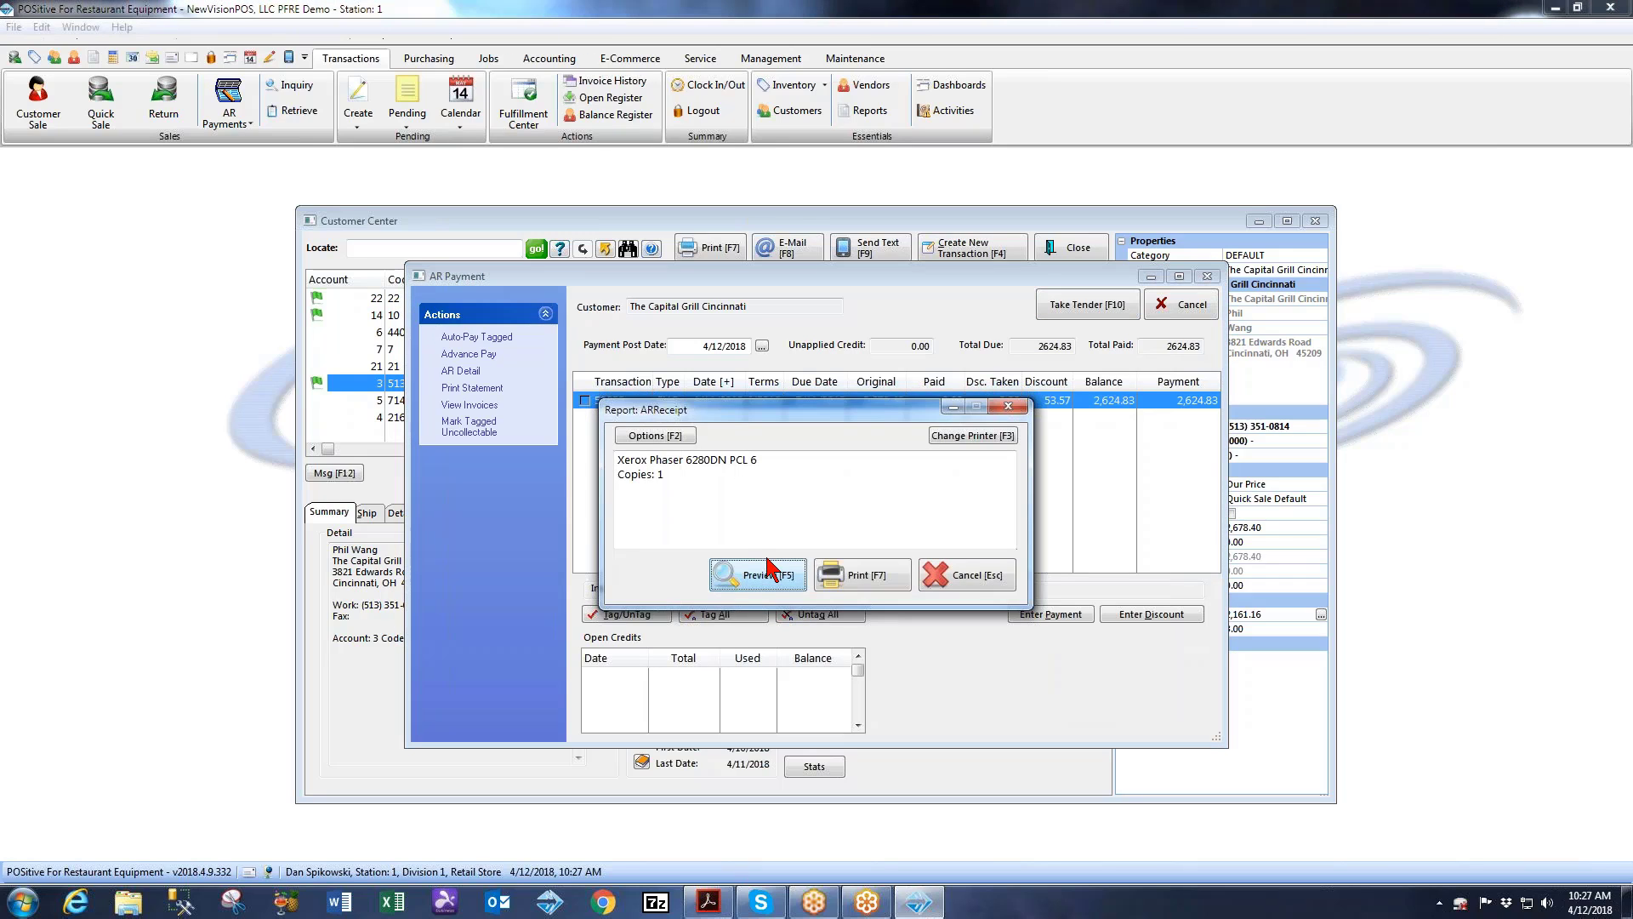
pyautogui.click(770, 582)
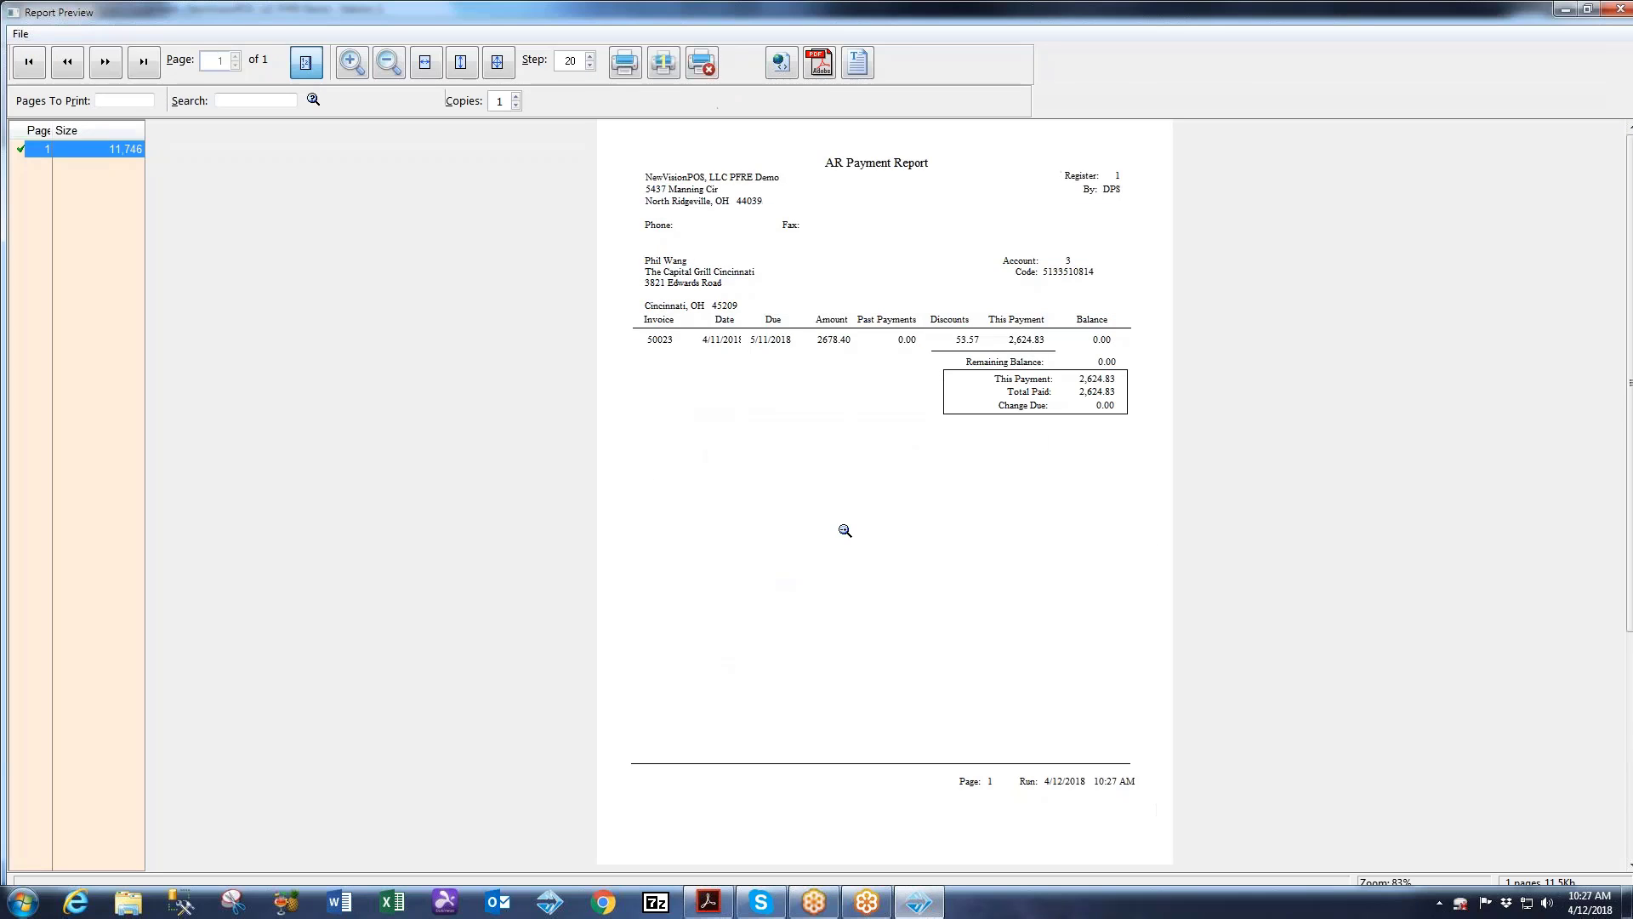
pyautogui.click(813, 577)
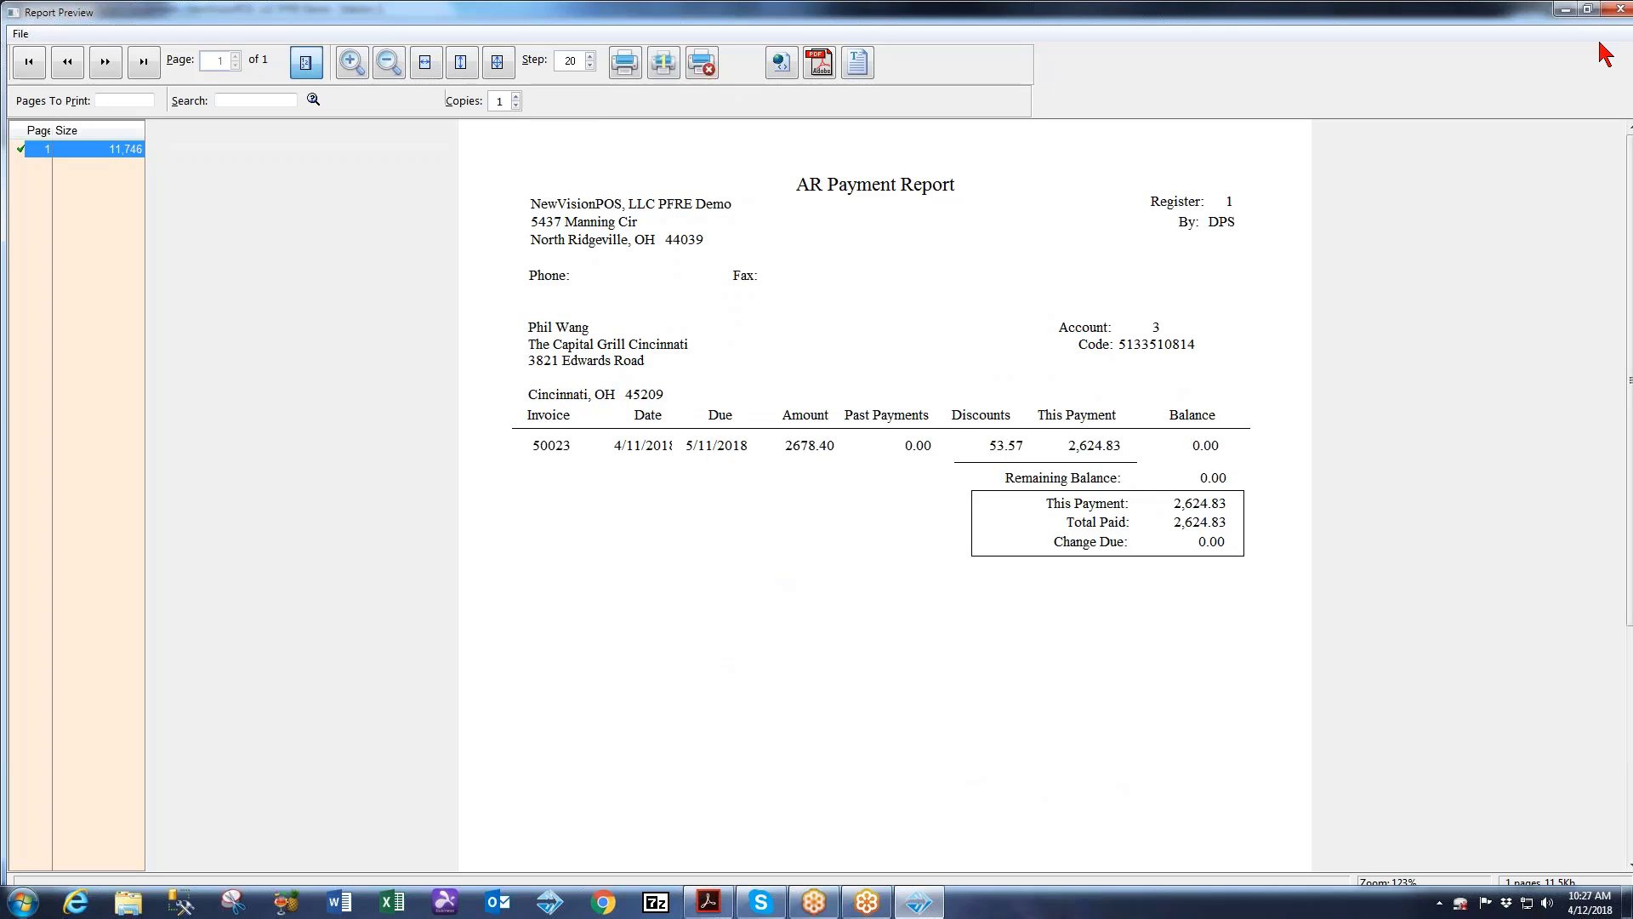
pyautogui.click(1611, 10)
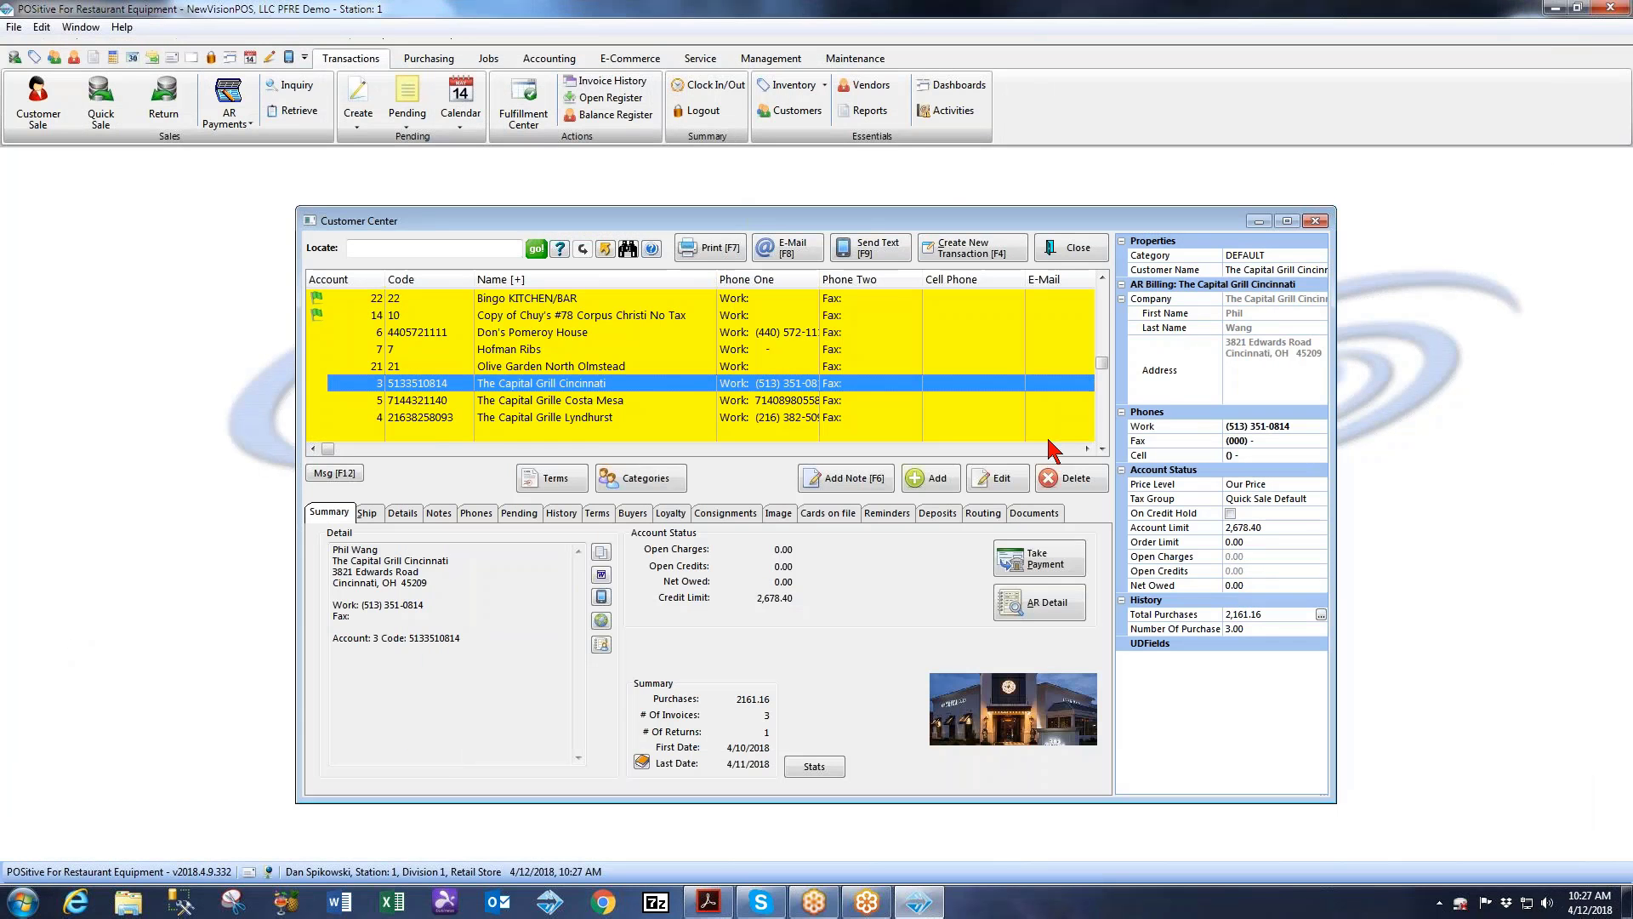
# Step: Review all AR transactions for The Capital Grill Cincinnati, including the check payment and the paid invoice, and close the list
pyautogui.click(1048, 606)
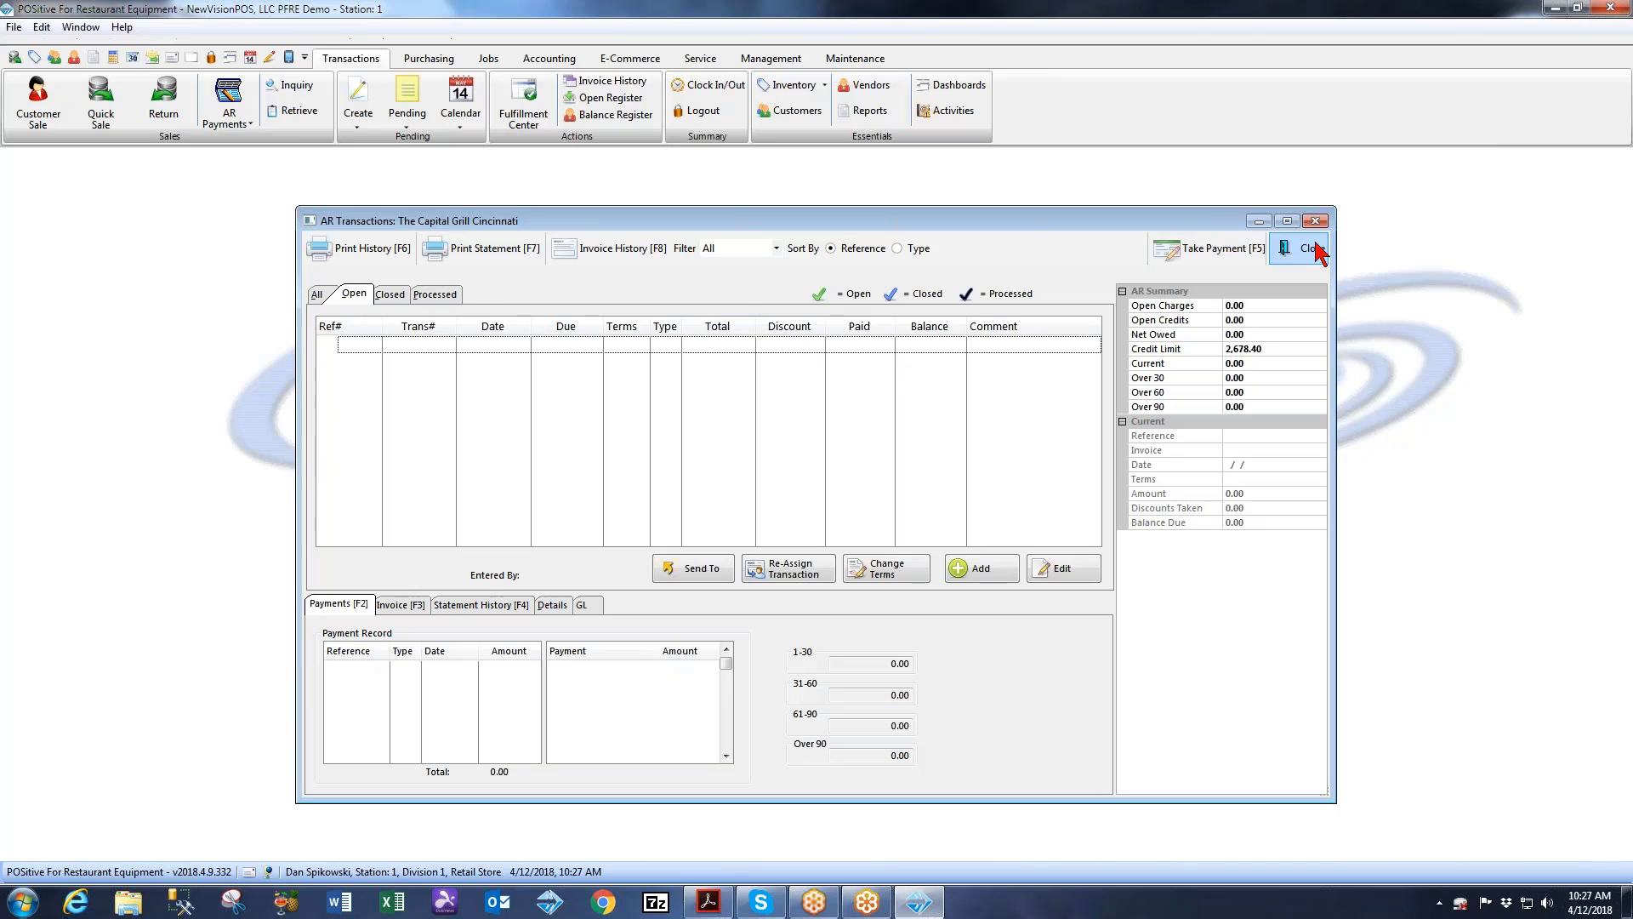
pyautogui.click(316, 295)
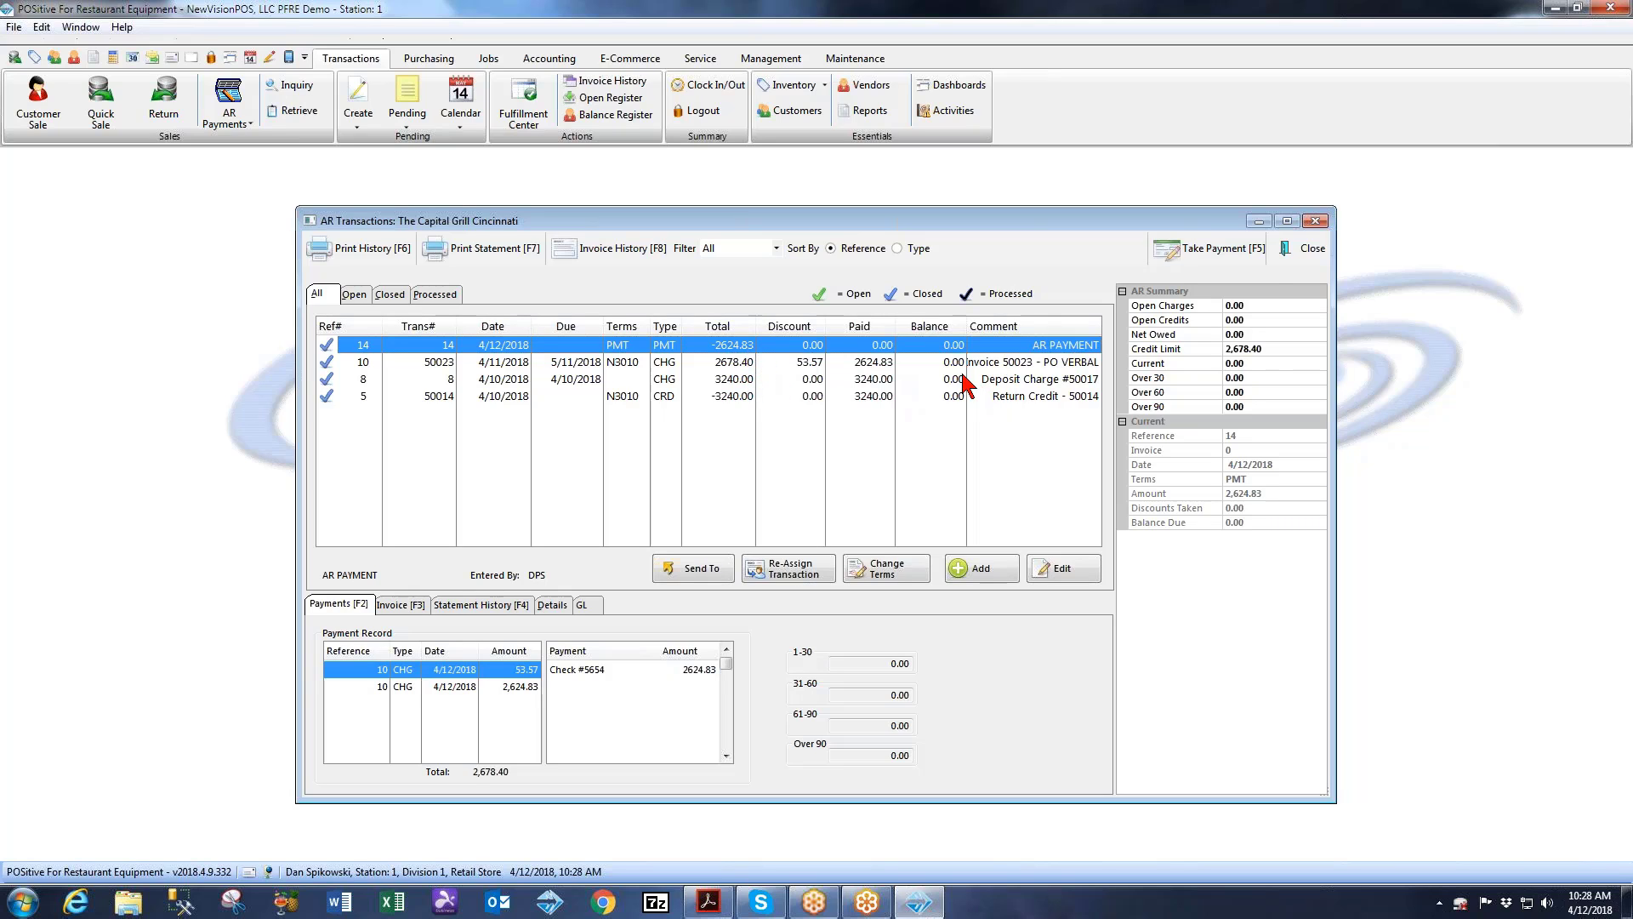
pyautogui.click(1311, 251)
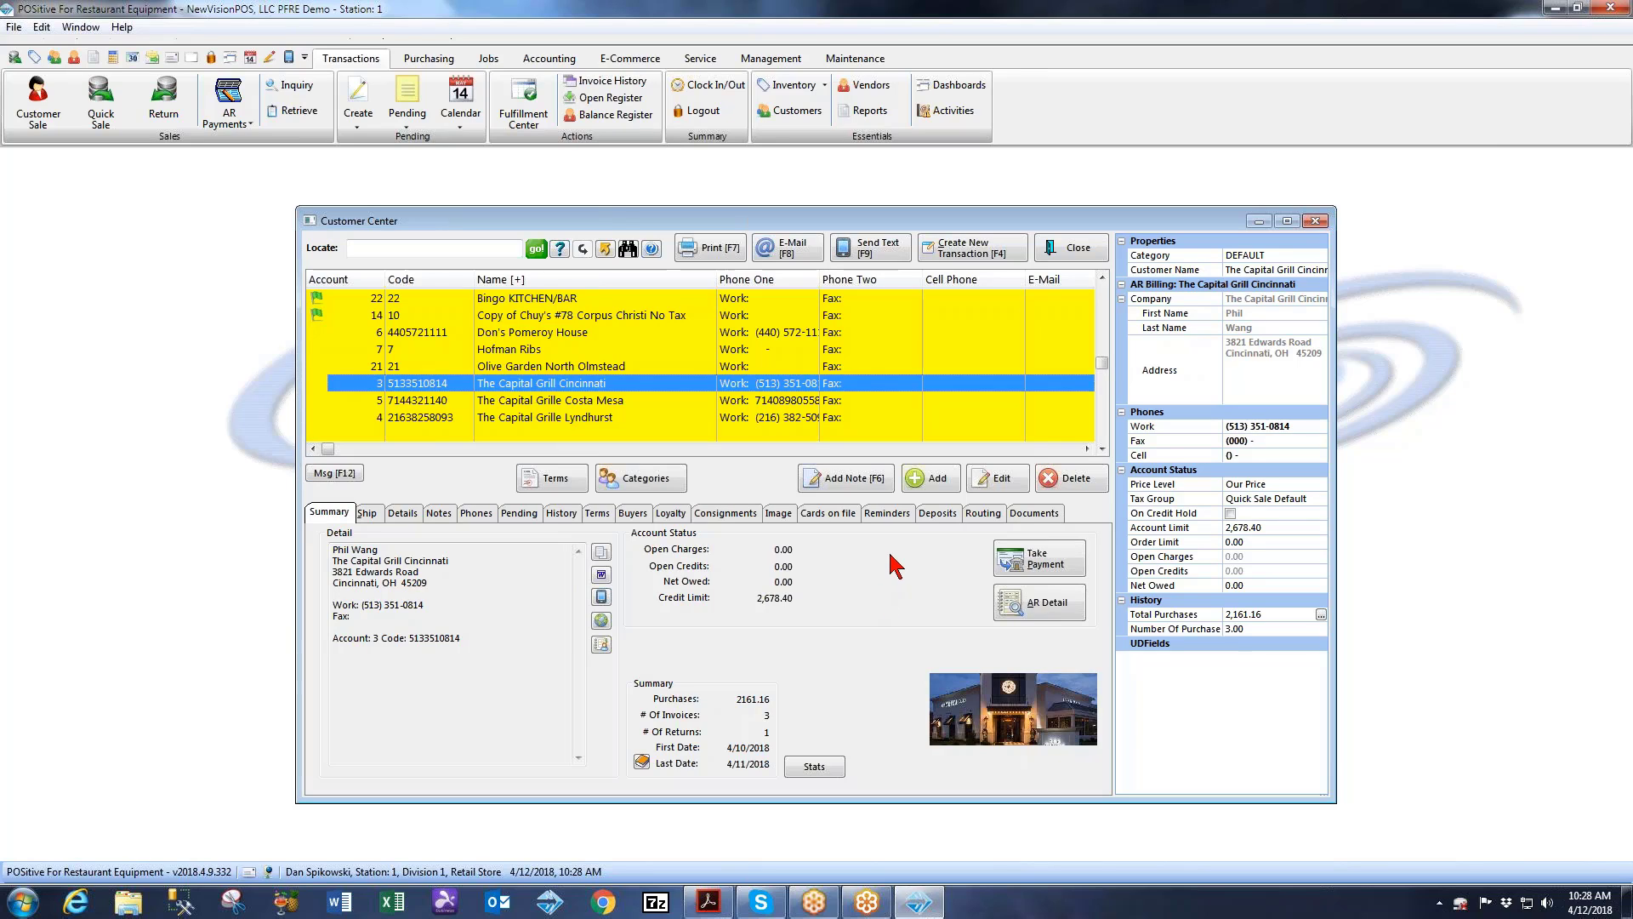
# Step: Find check 5654 among the tendered checks and start a bad check entry for The Capital Grill Cincinnati
pyautogui.click(766, 60)
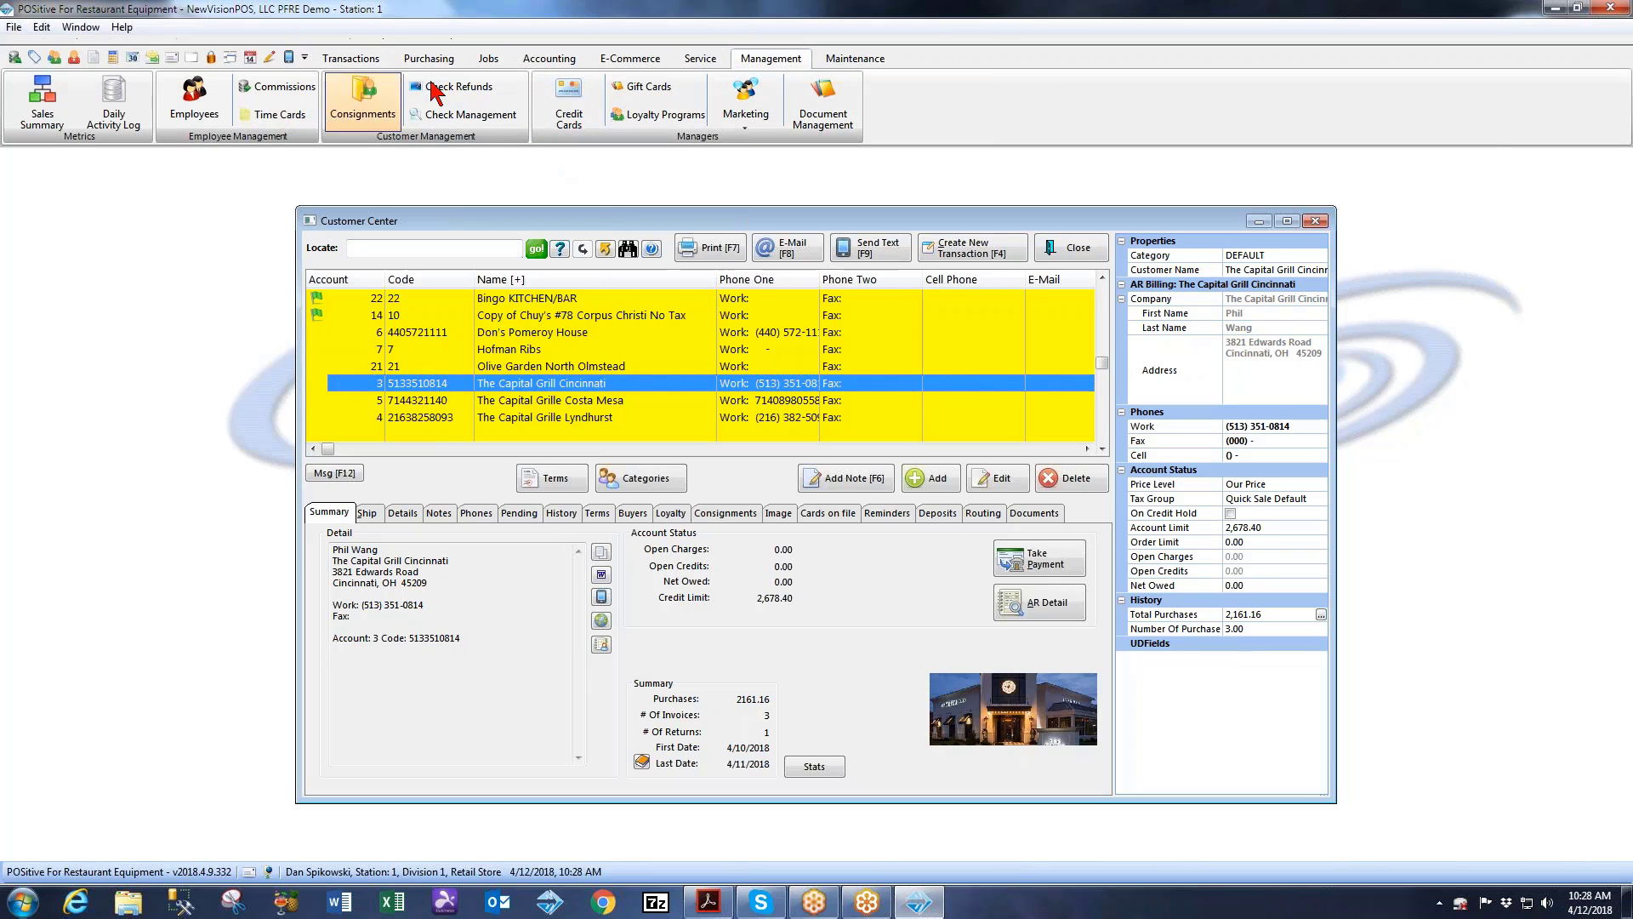
pyautogui.click(463, 114)
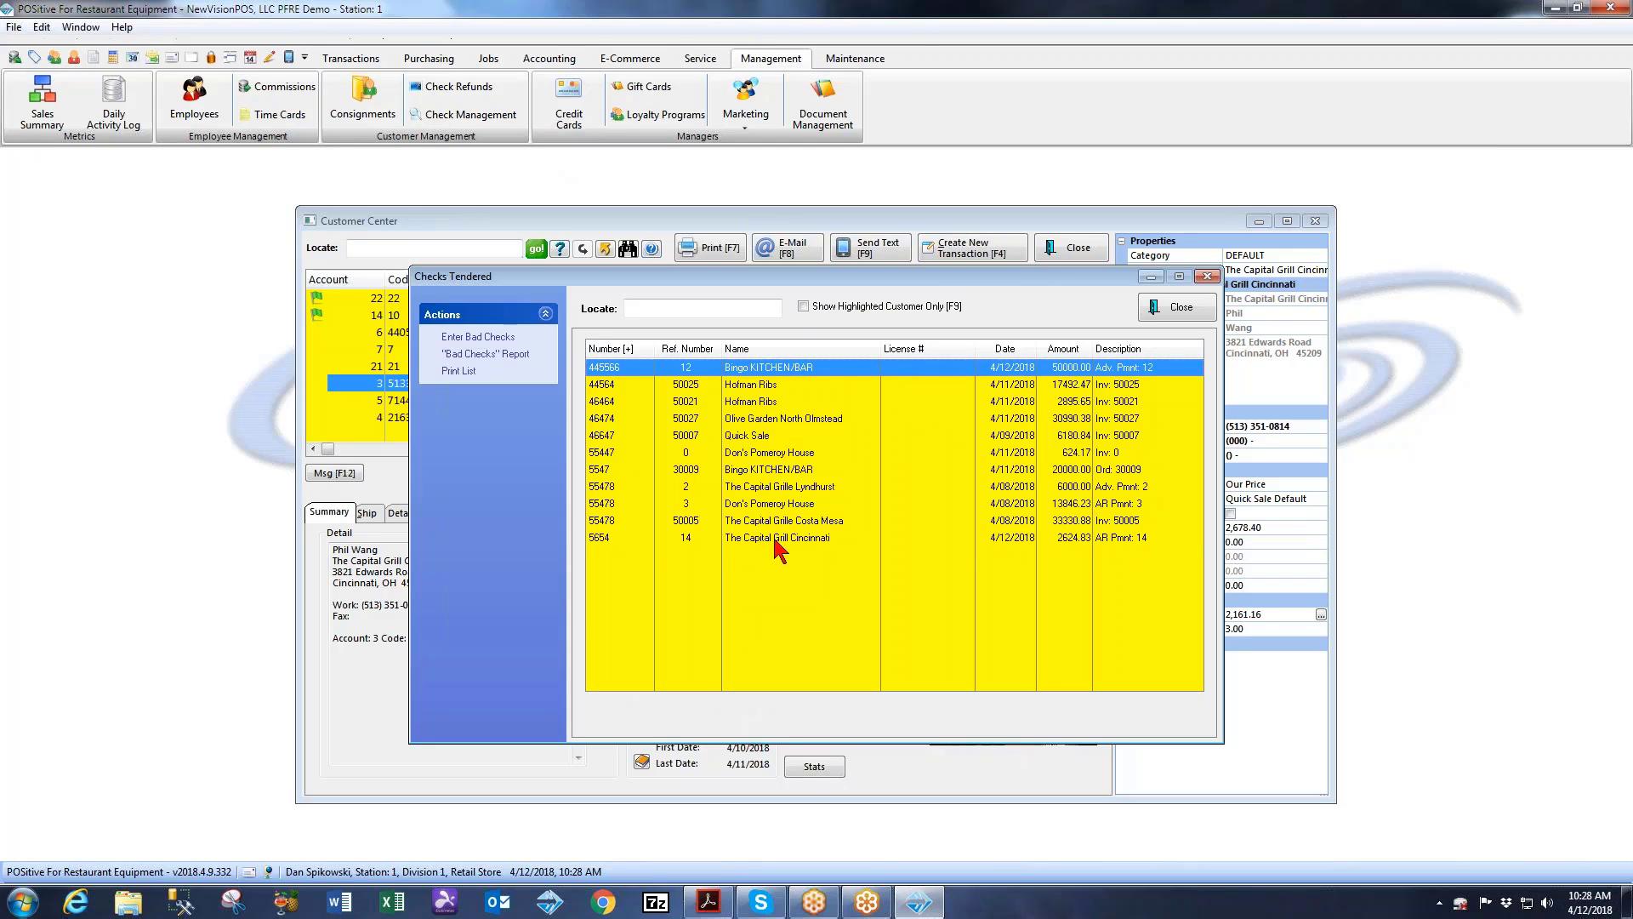
pyautogui.click(775, 541)
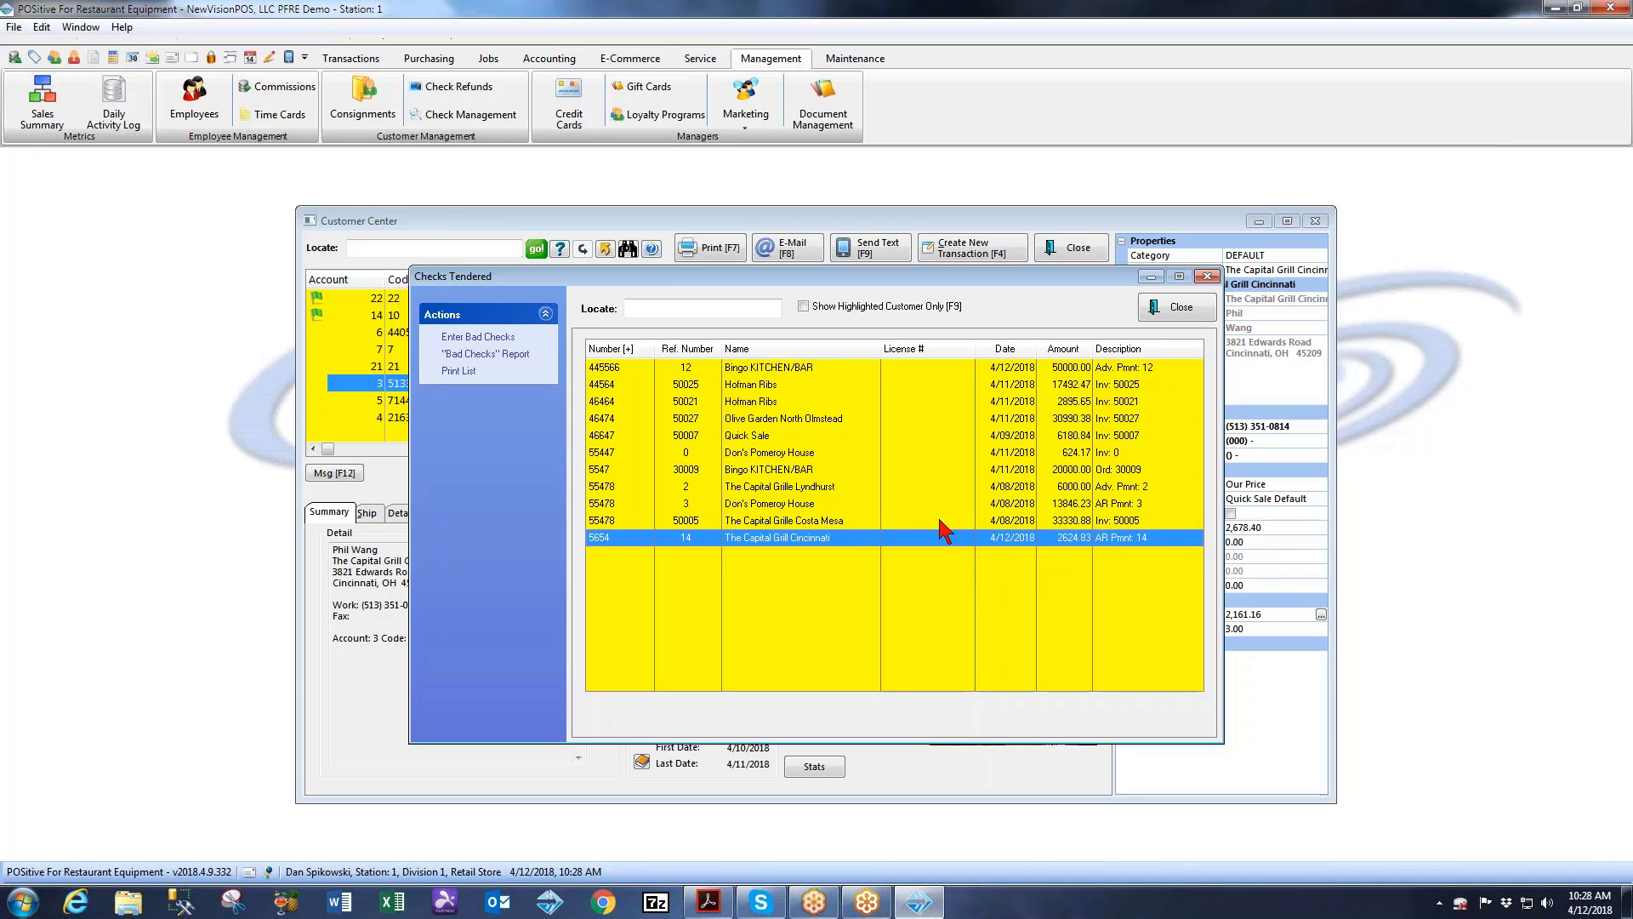
pyautogui.click(475, 340)
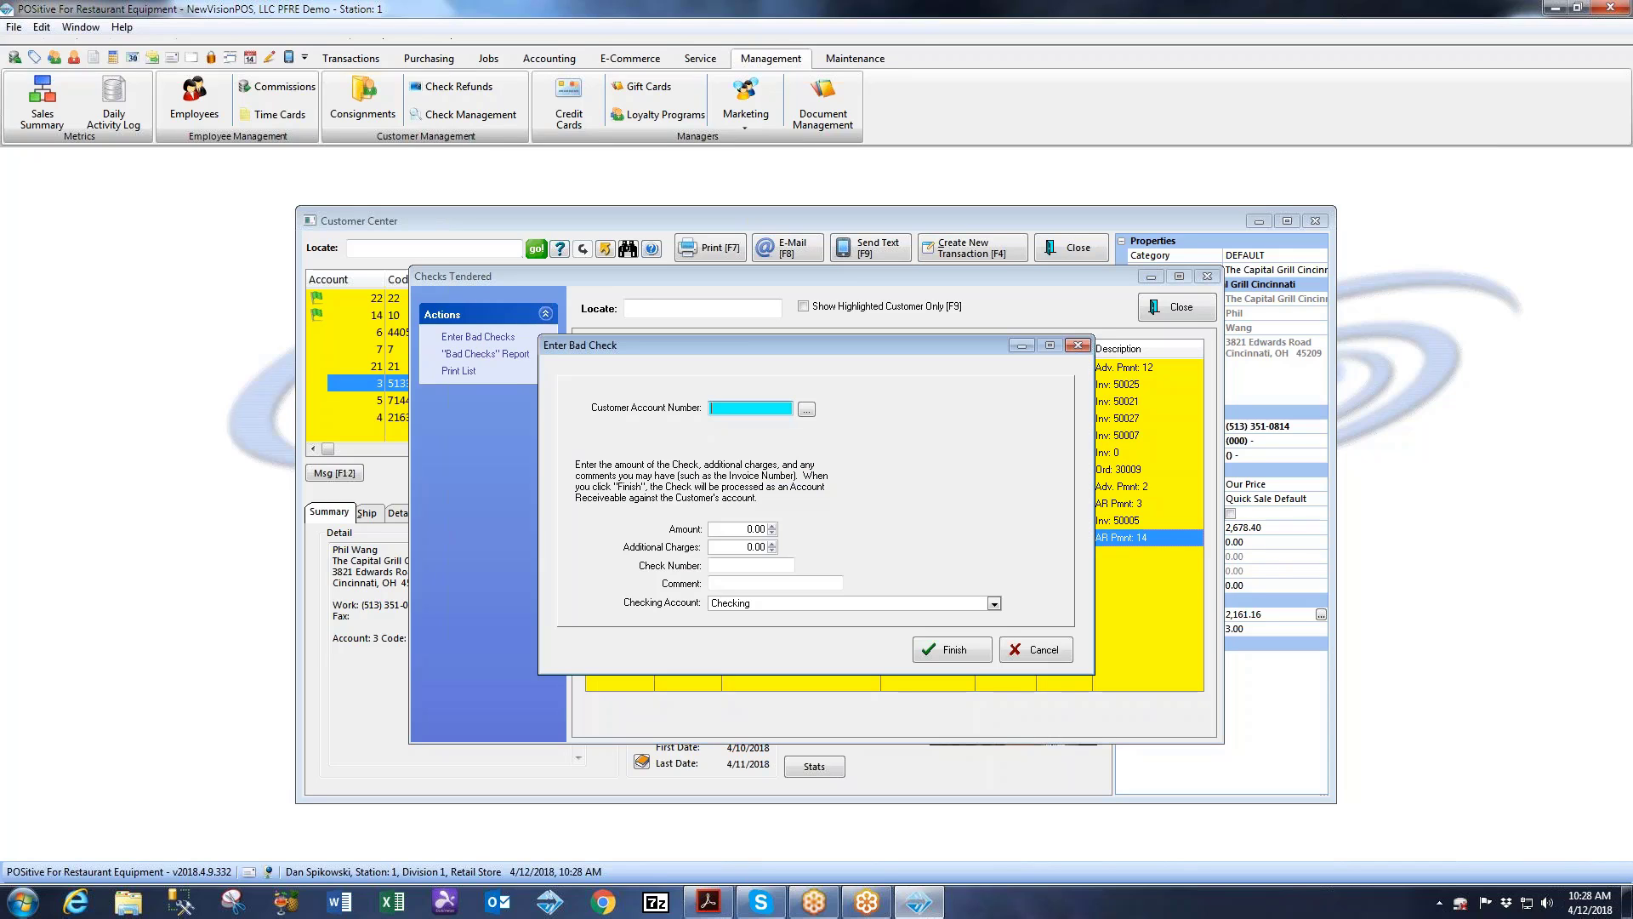
pyautogui.click(807, 409)
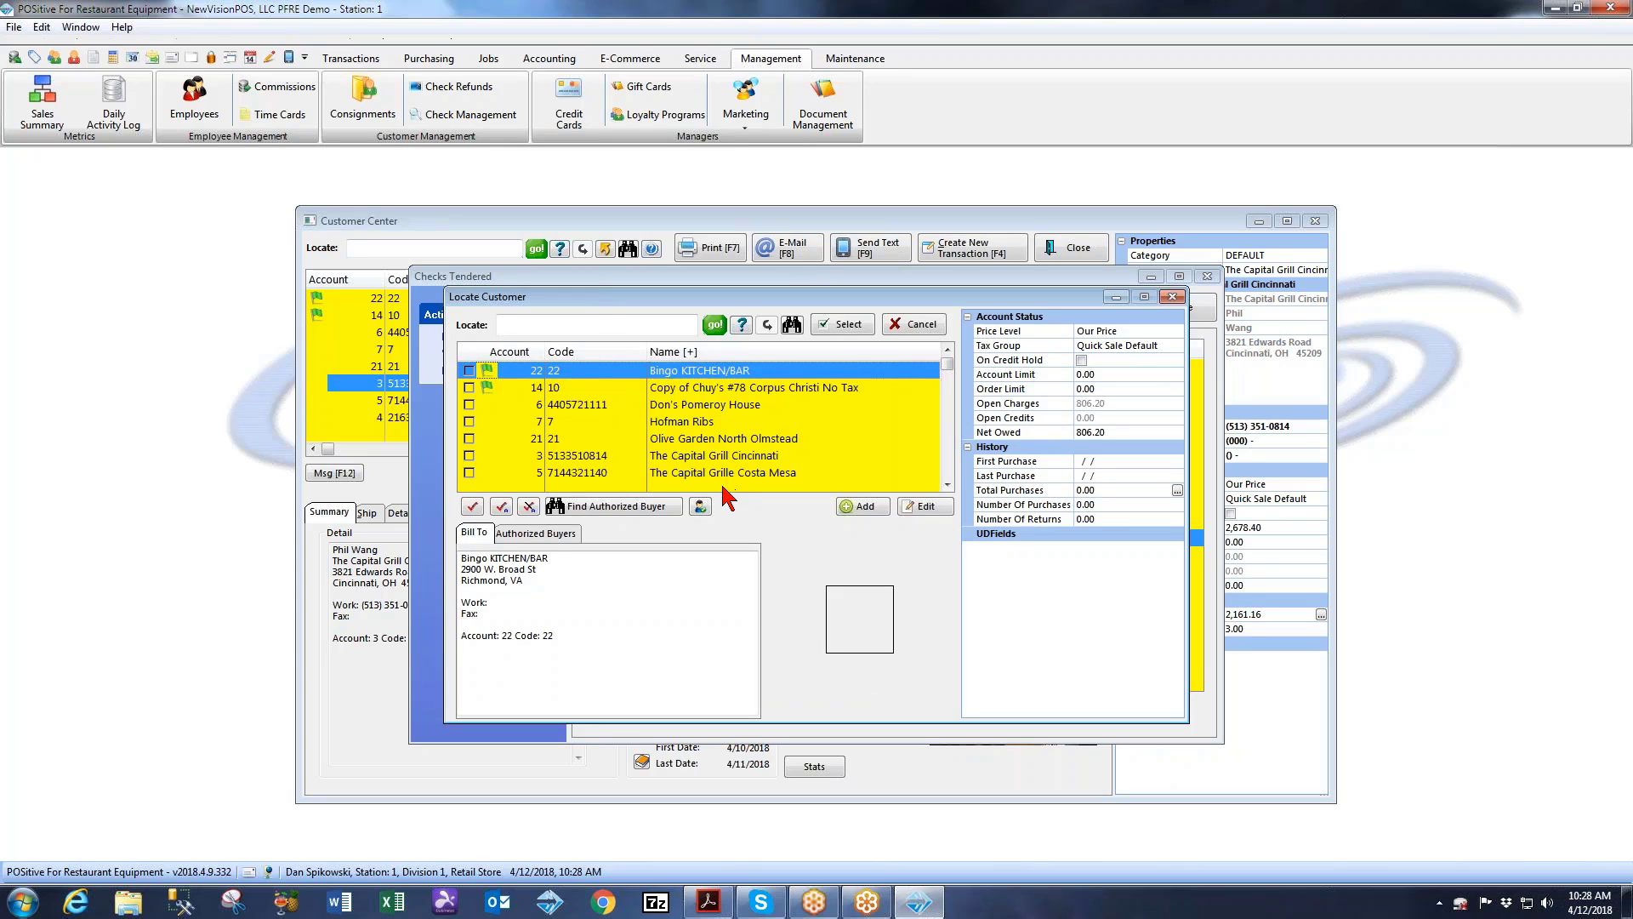
pyautogui.click(585, 456)
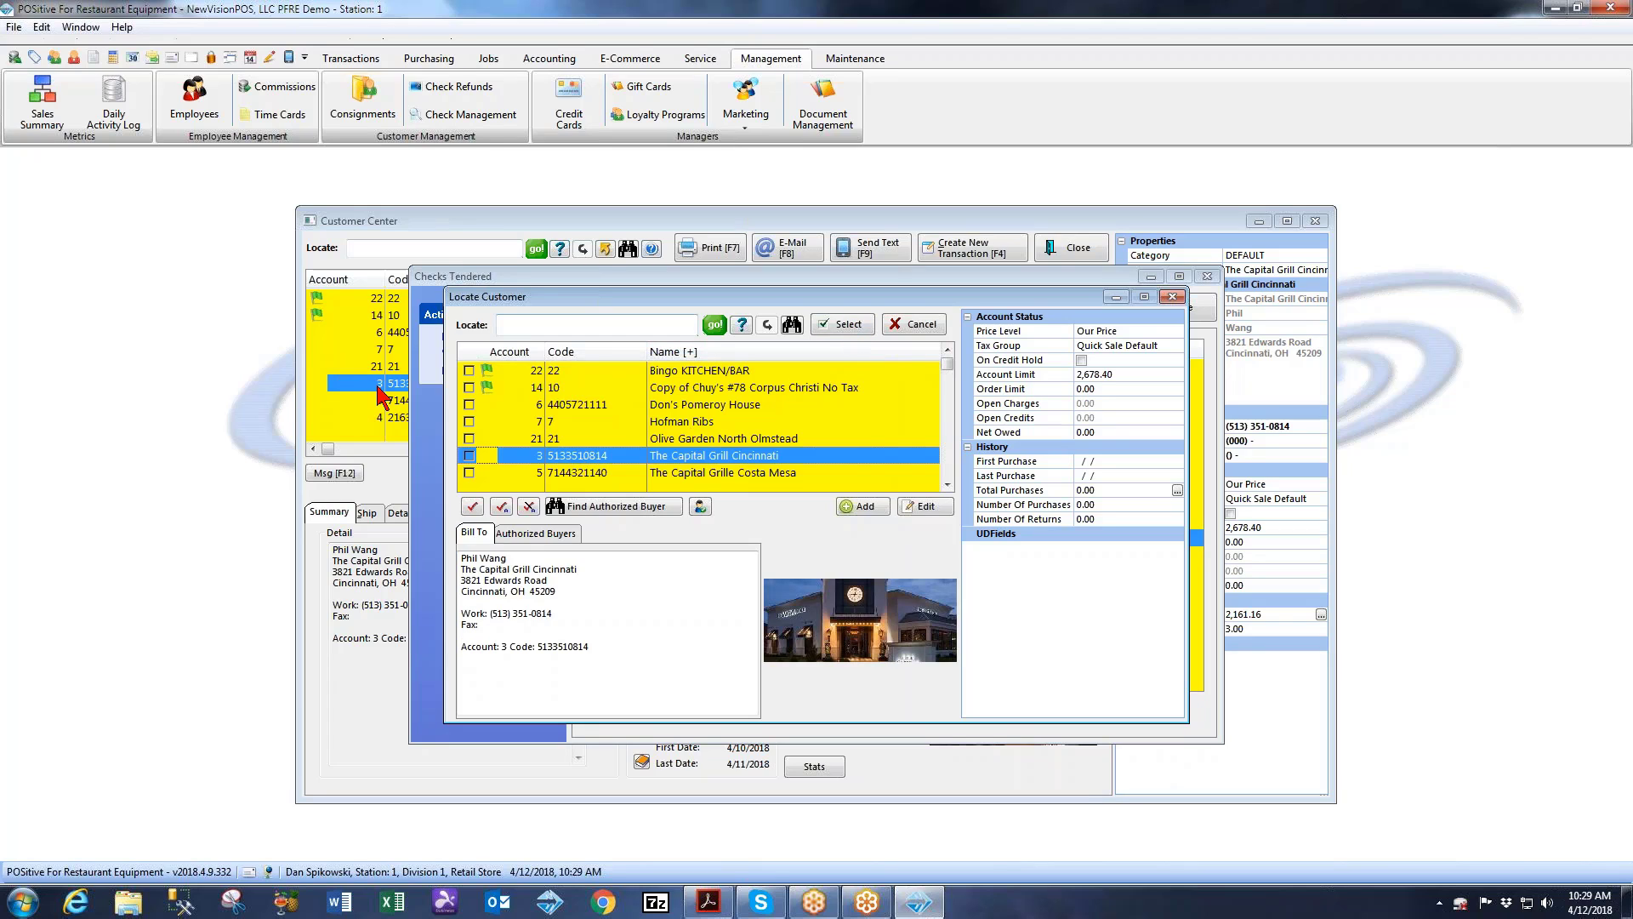
pyautogui.click(853, 324)
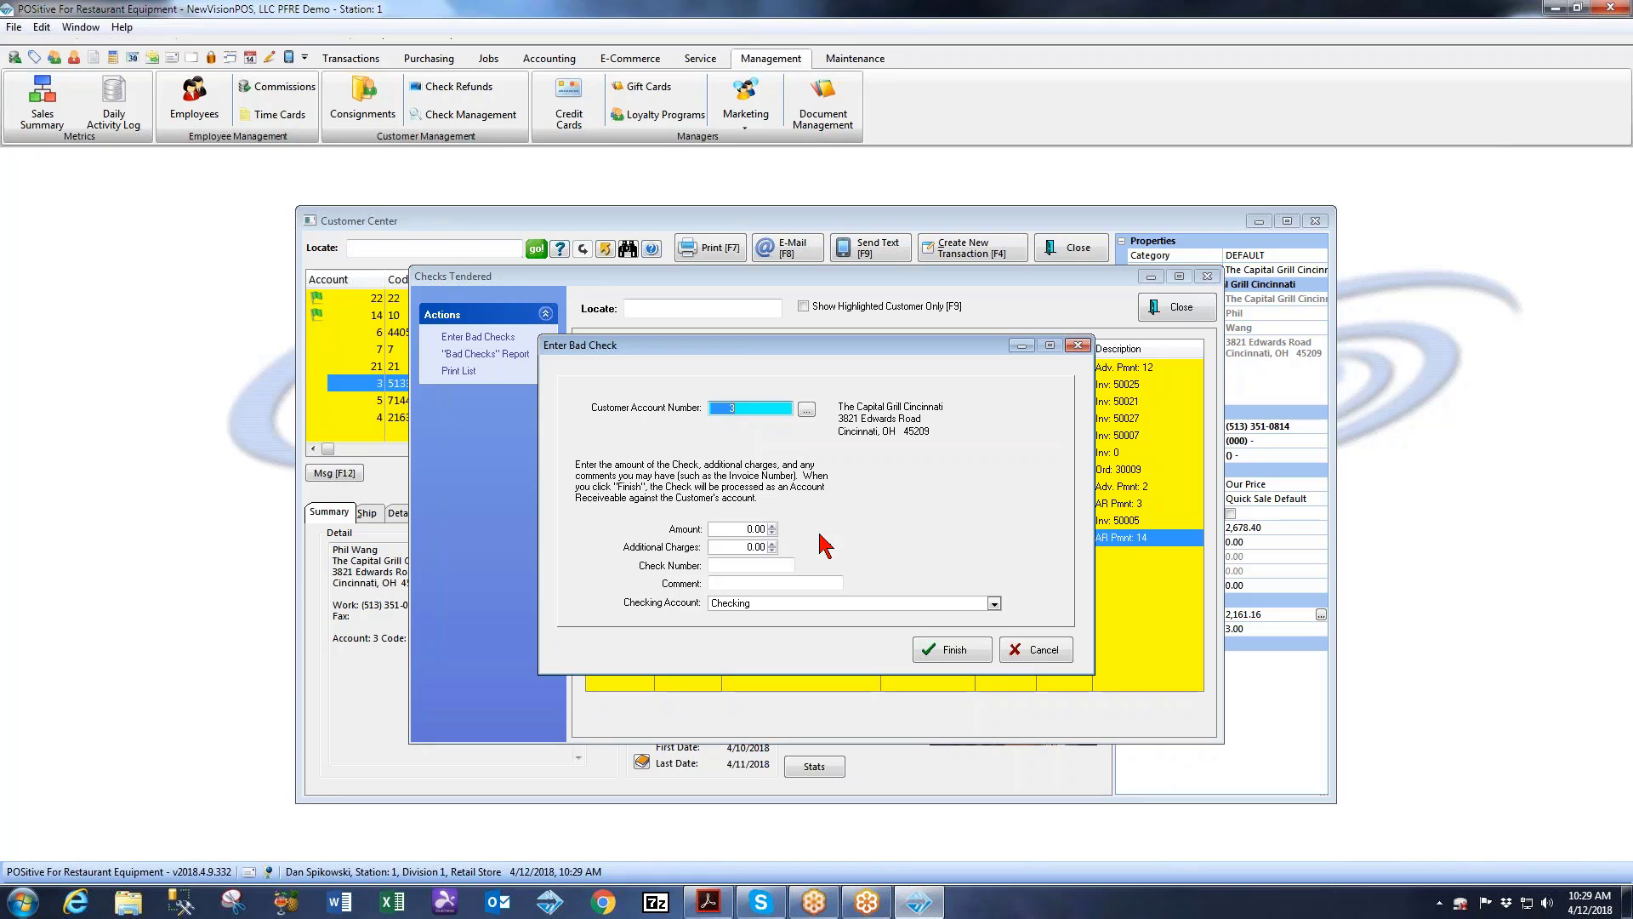
# Step: Set the bad check's amount to 2624.83 and its additional charges to 35.00, keeping the tendered checks list in view
pyautogui.moveTo(845, 349); pyautogui.dragTo(916, 582)
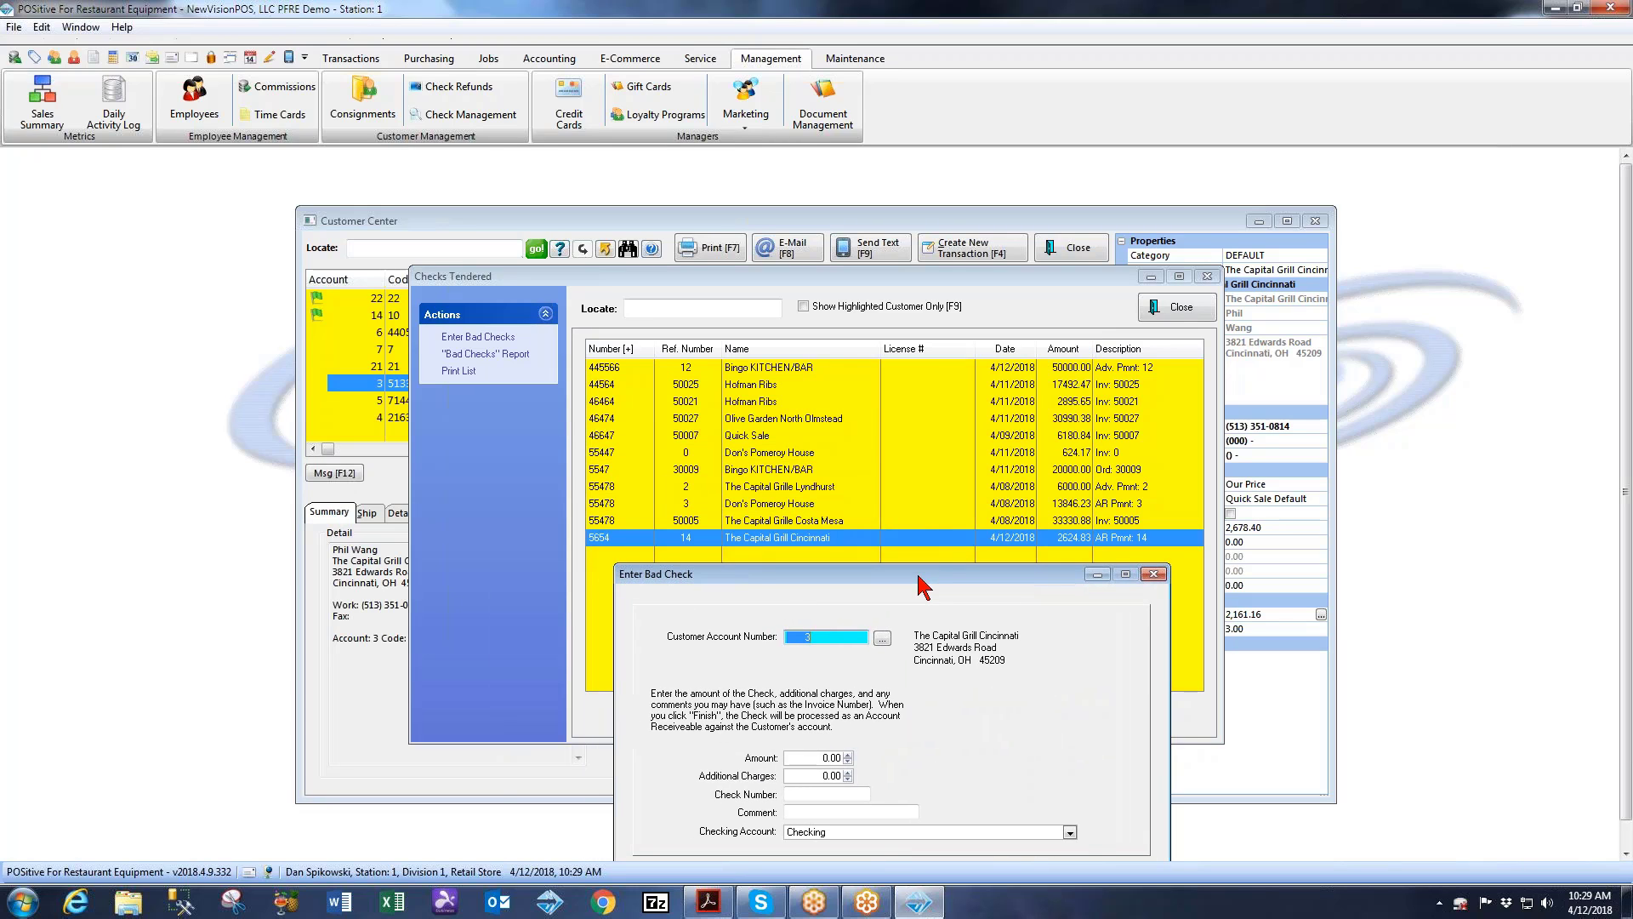
pyautogui.press('Tab')
pyautogui.press('Tab')
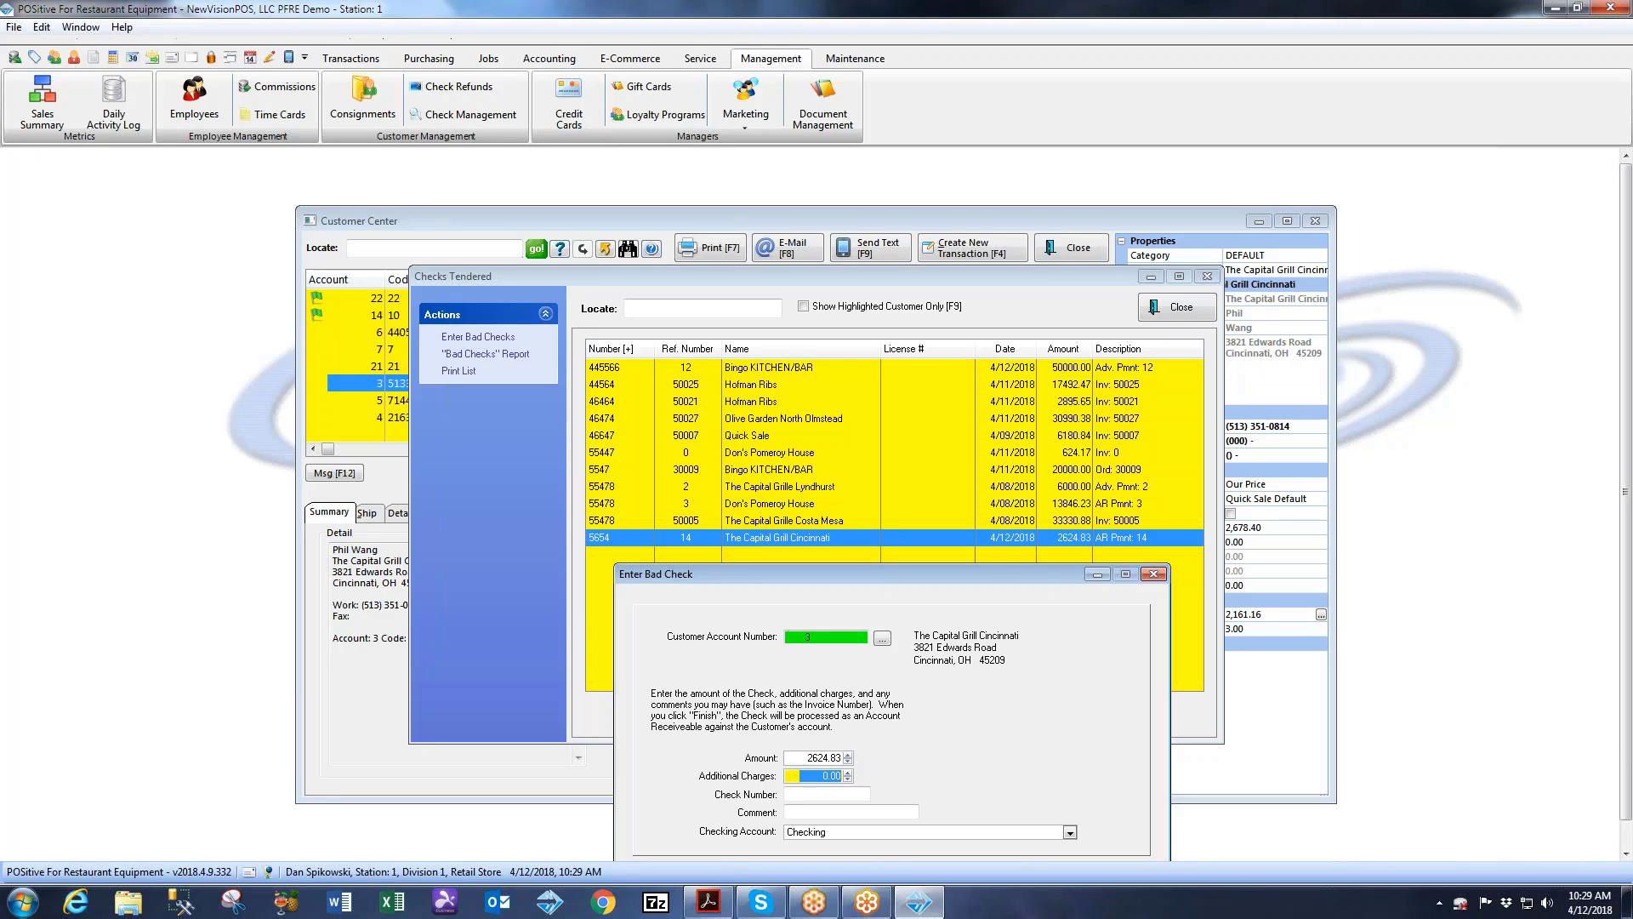
pyautogui.write('35.00')
pyautogui.press('Tab')
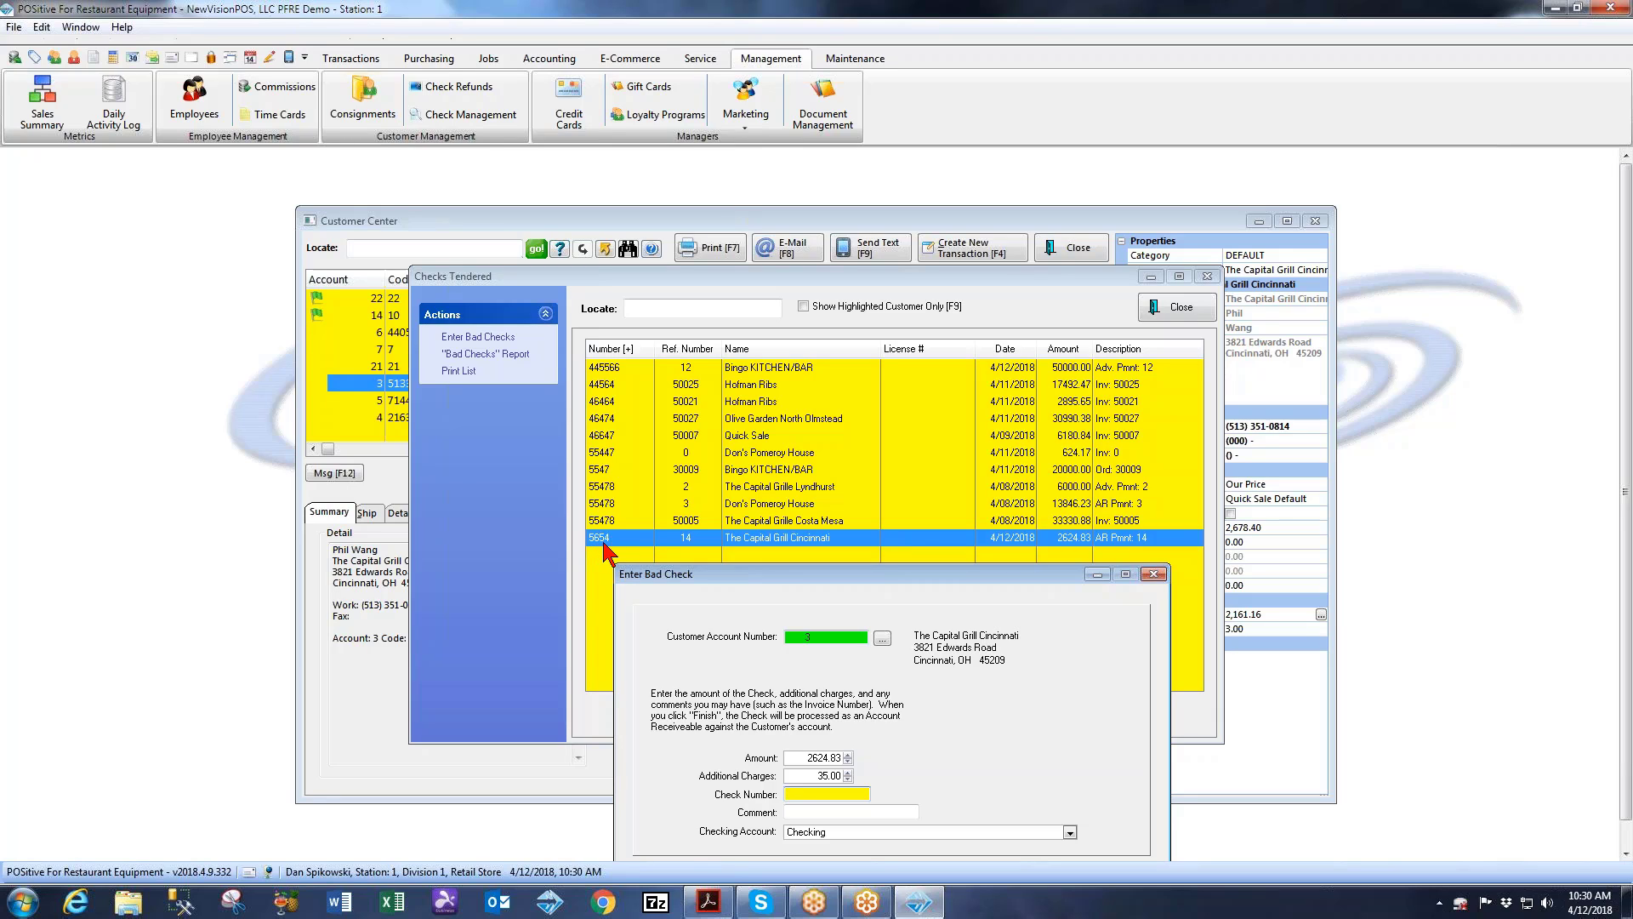
# Step: Enter check number 5654 and the comment NF, and finish the bad check entry against the Checking account
pyautogui.write('5654')
pyautogui.click(818, 812)
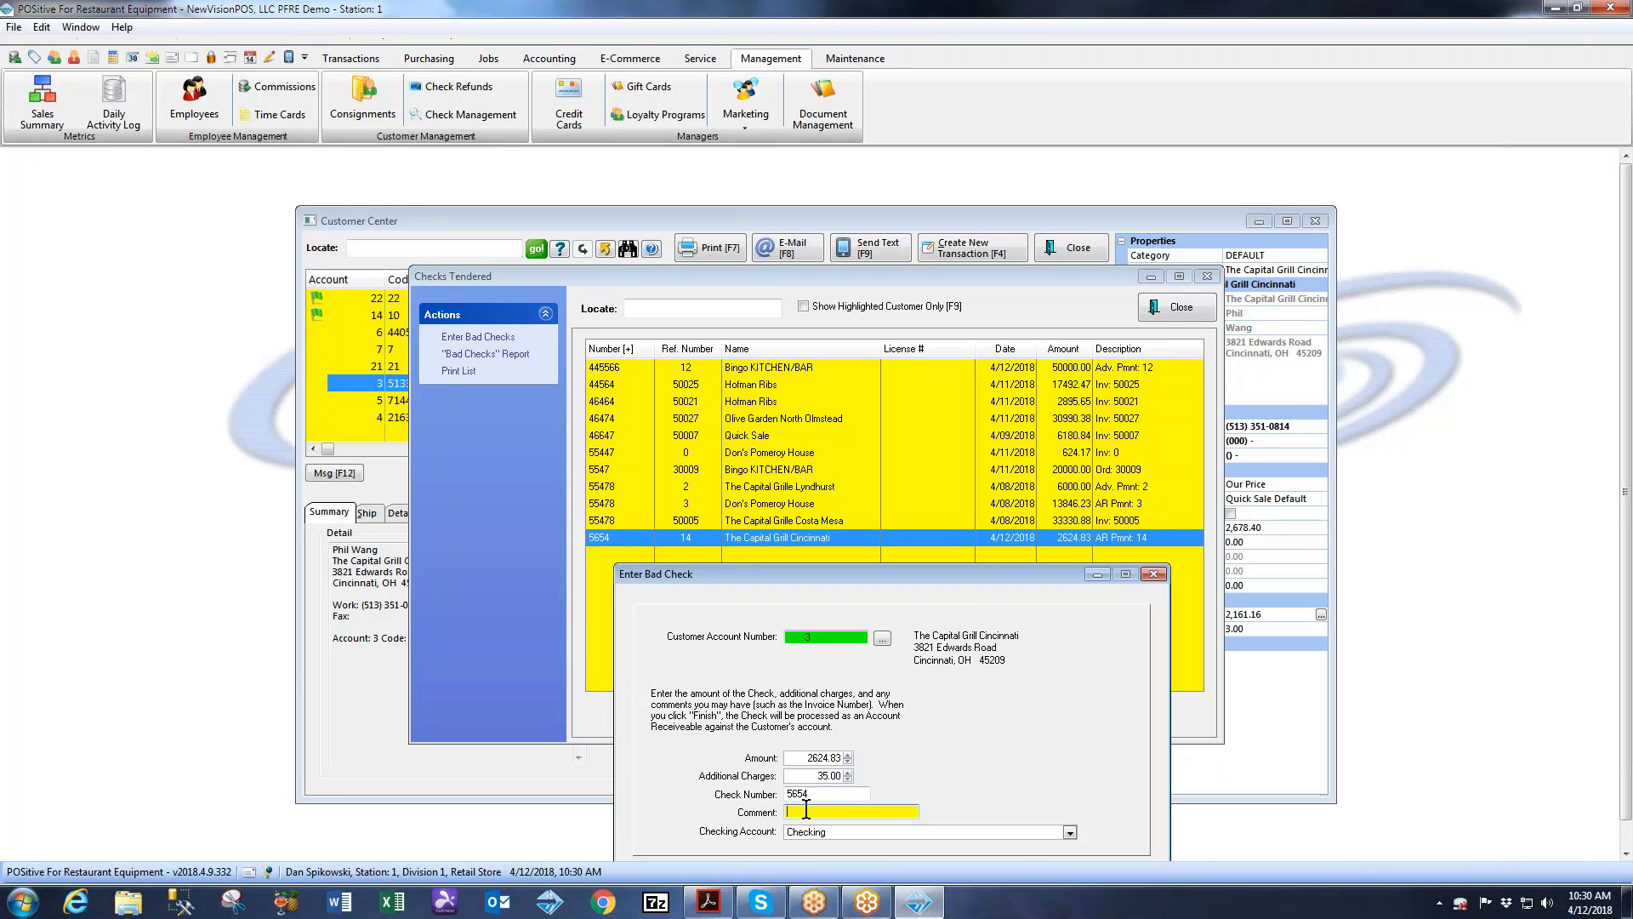
pyautogui.write('NF')
pyautogui.moveTo(879, 576); pyautogui.dragTo(884, 411)
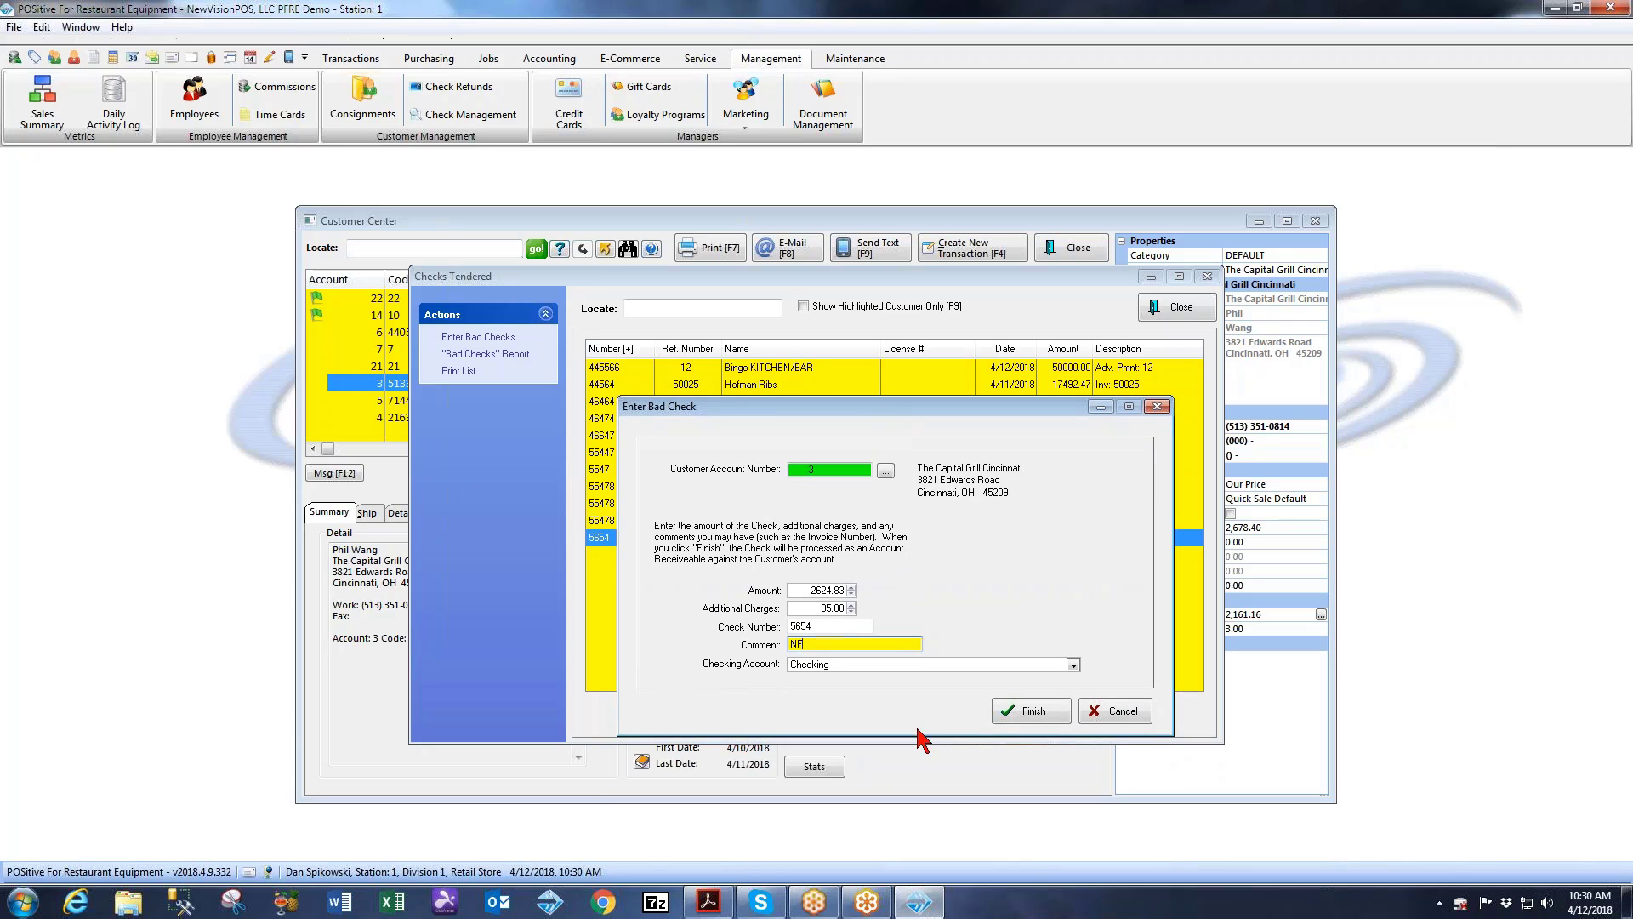
pyautogui.click(1043, 719)
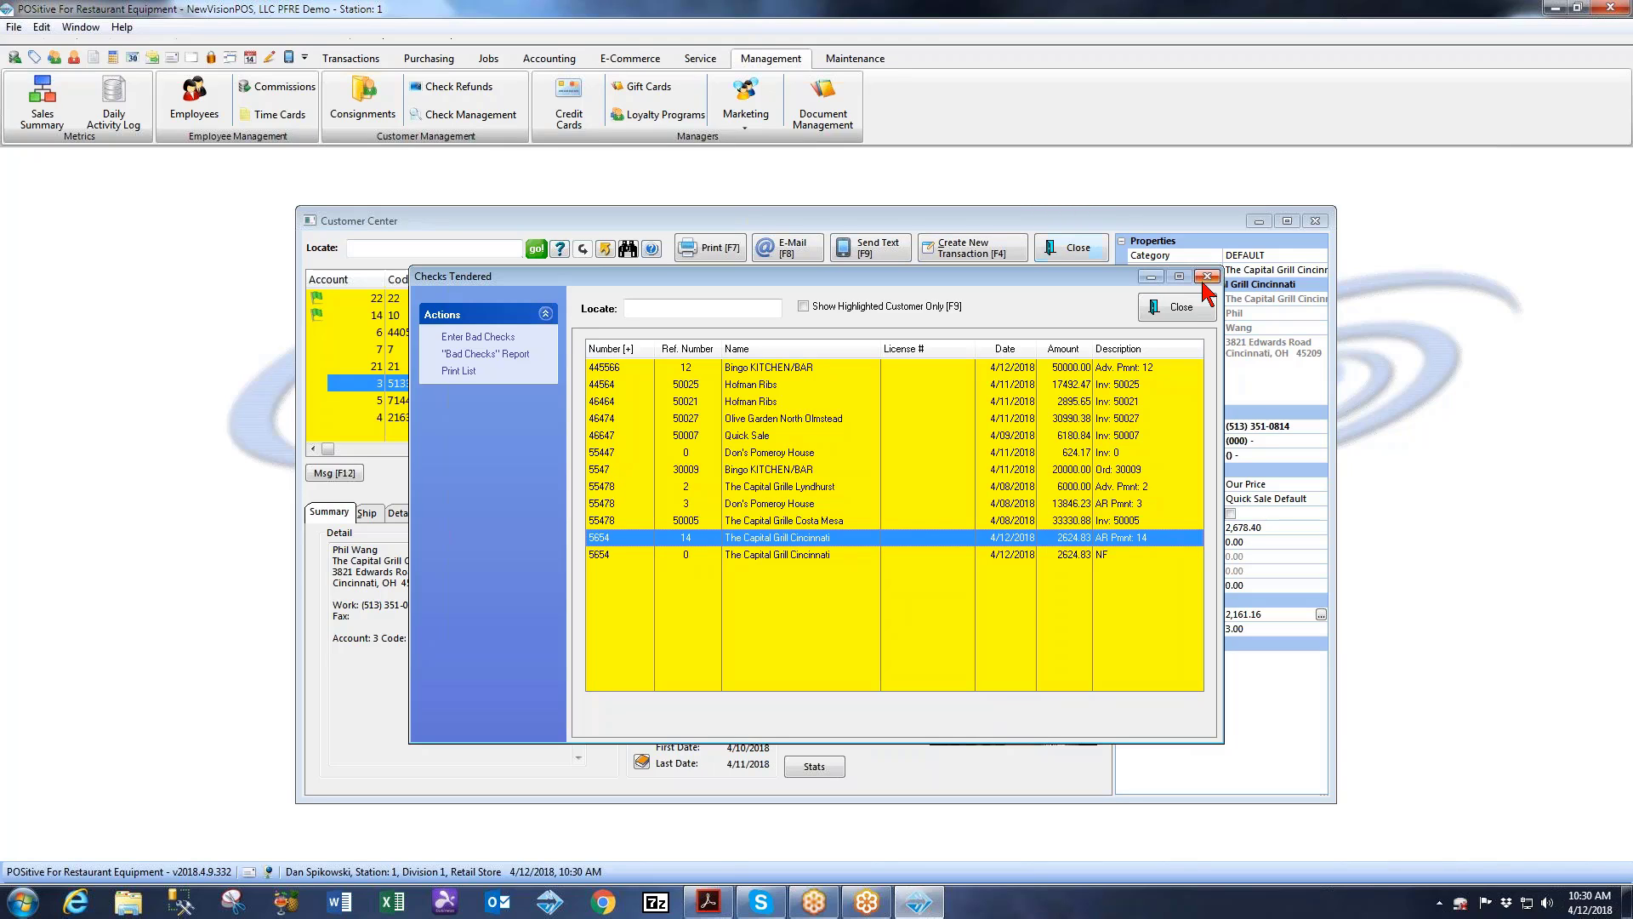
# Step: Close the tendered checks list and review The Capital Grill Cincinnati's open AR transactions for the bad check charges
pyautogui.click(1184, 308)
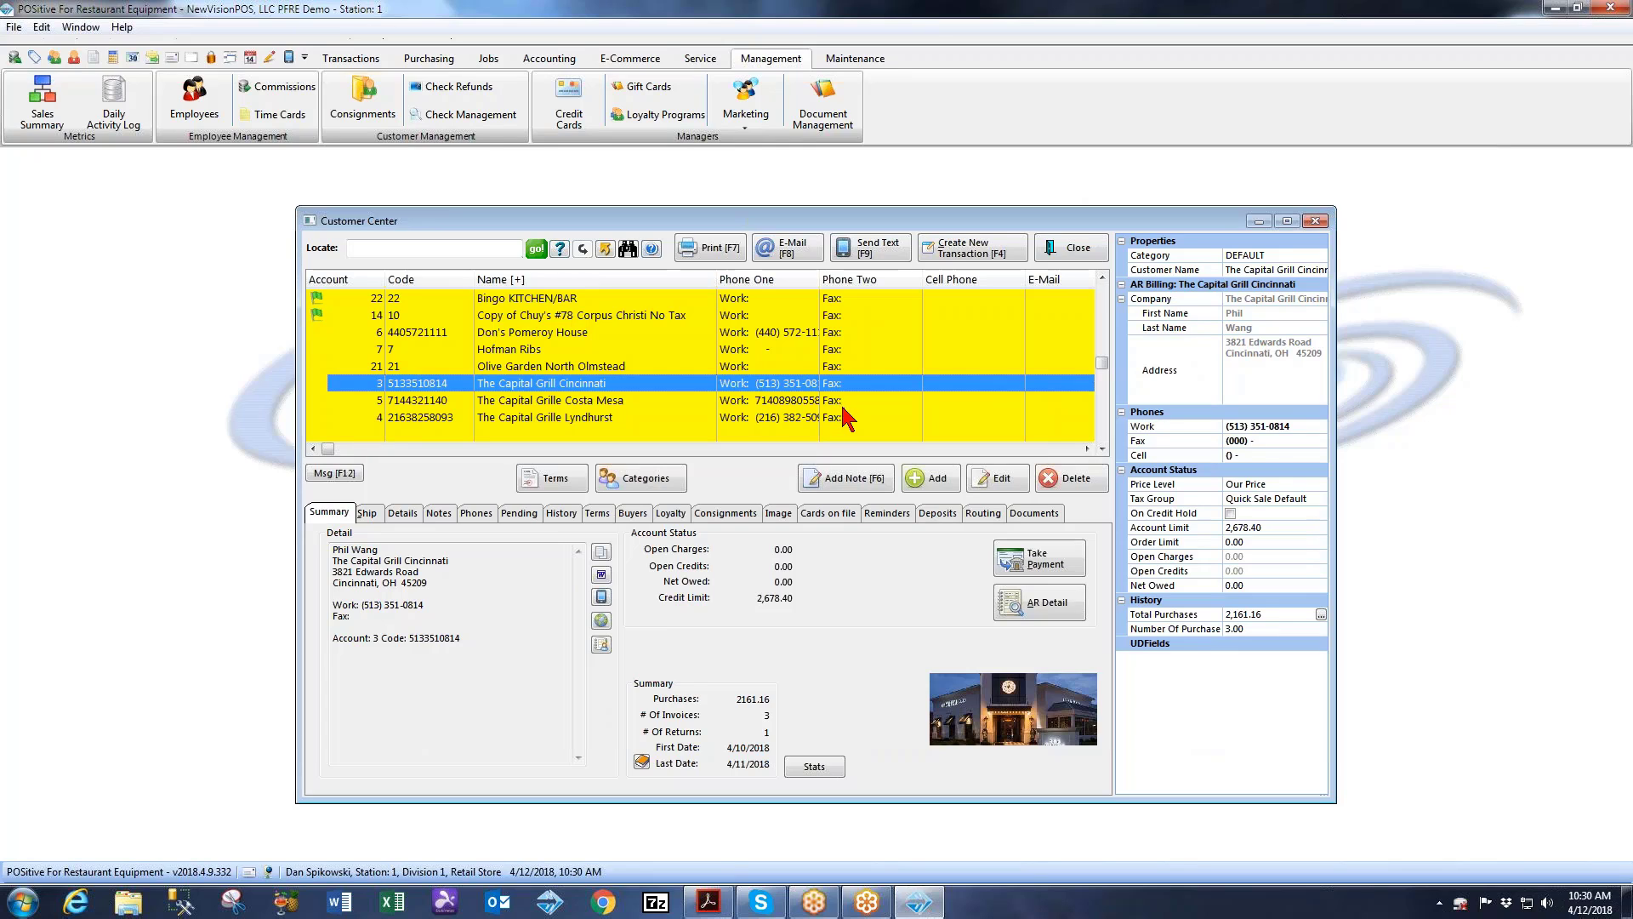
pyautogui.click(1048, 602)
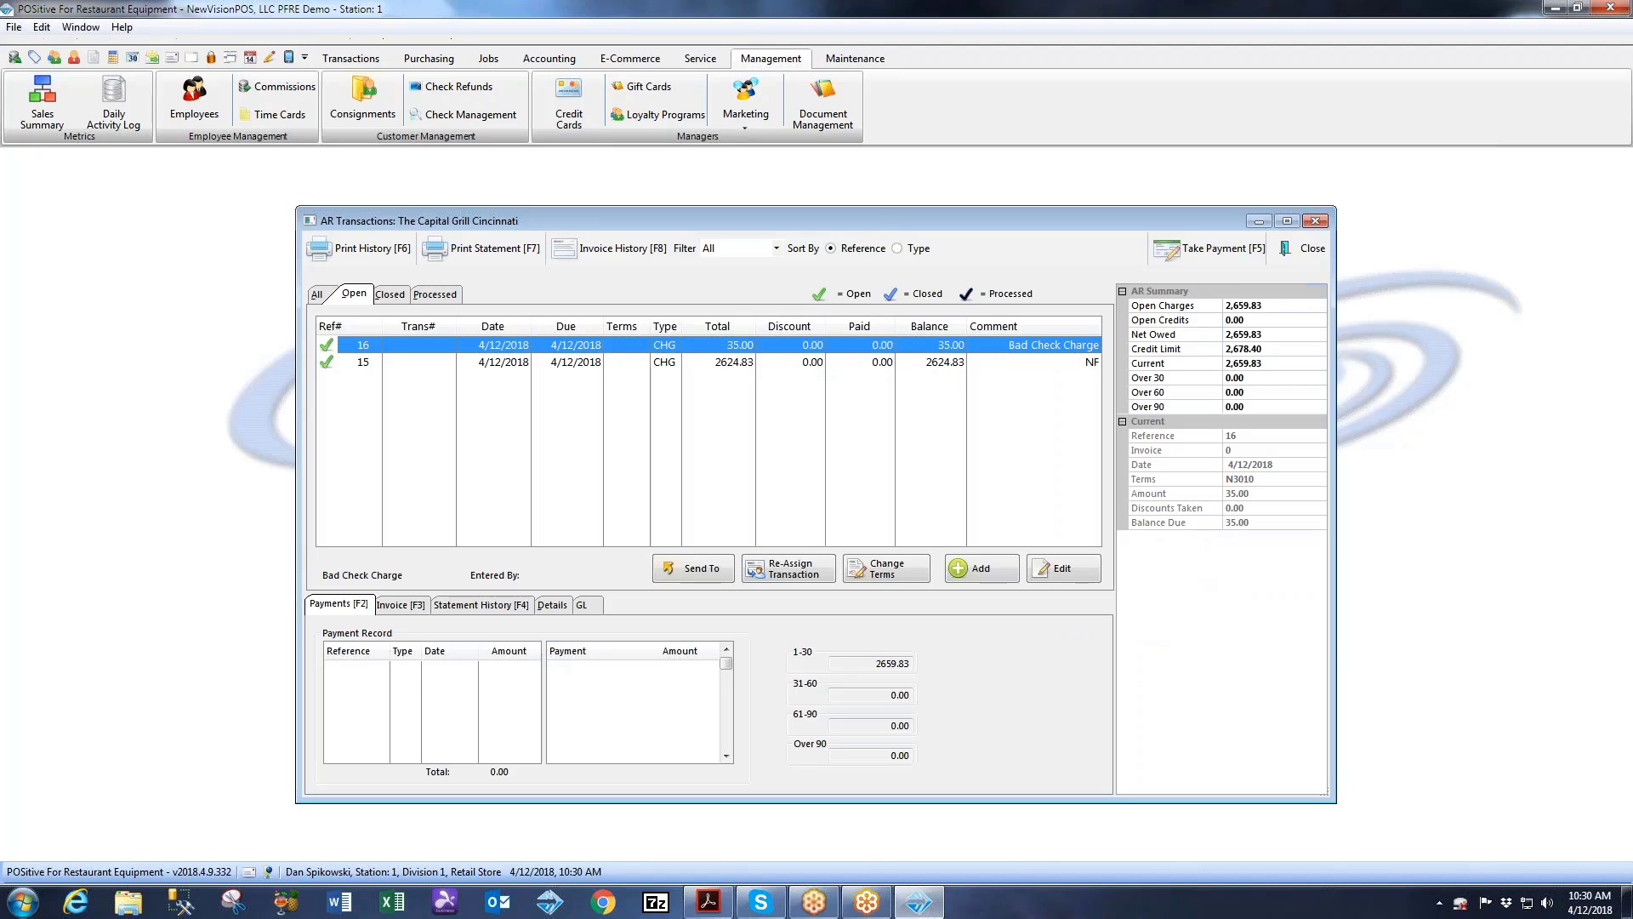